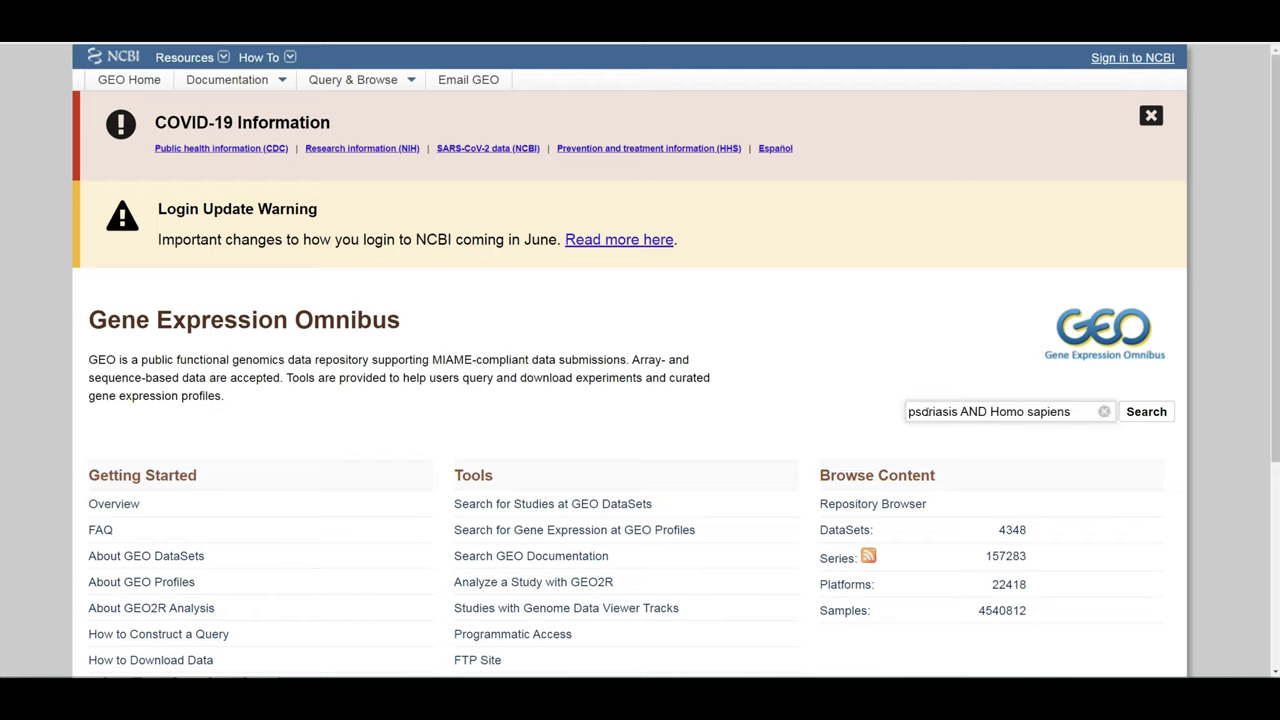
Search GEO for psoriasis AND Homo sapiens and narrow the 20956 results to the 25 DataSets
click(1145, 414)
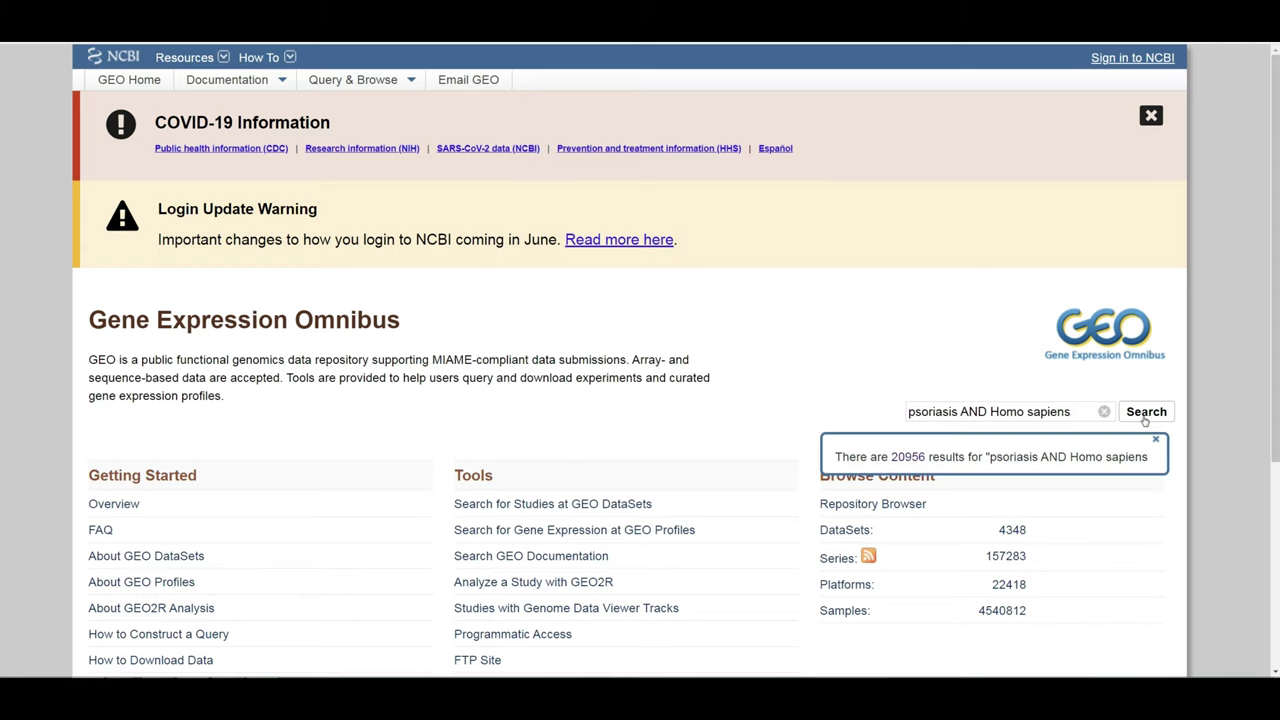
click(914, 462)
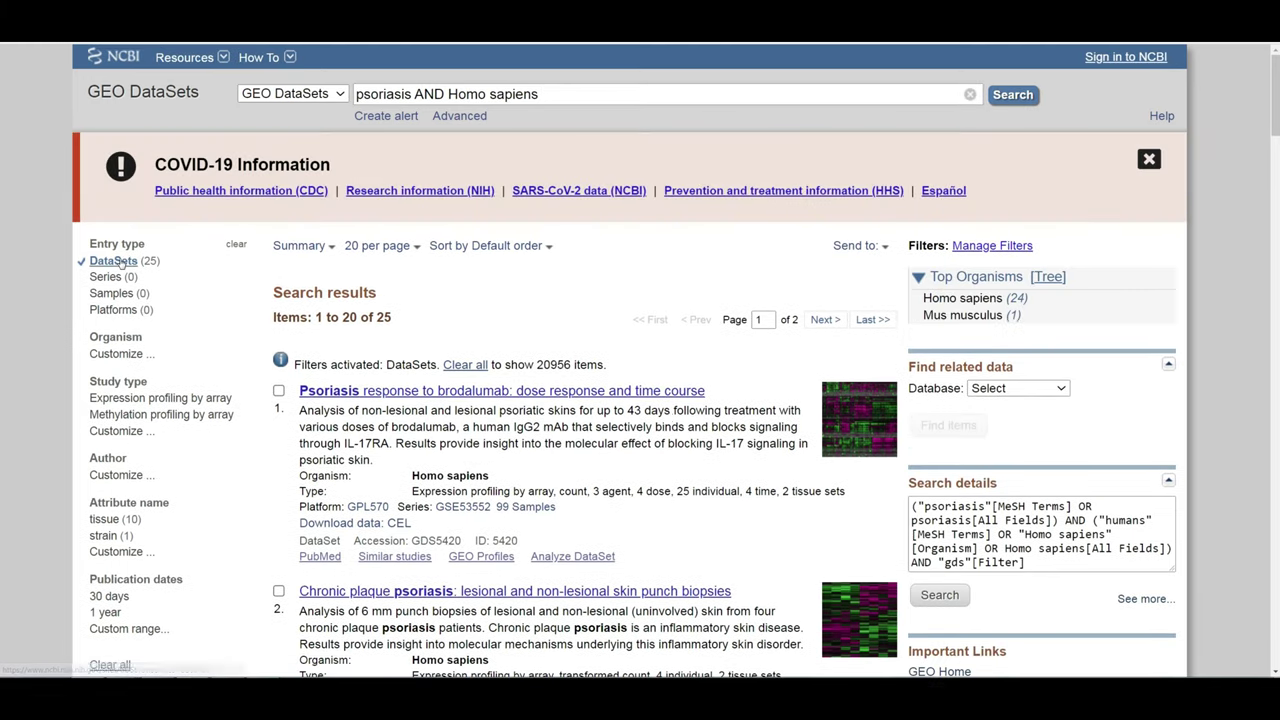
click(118, 262)
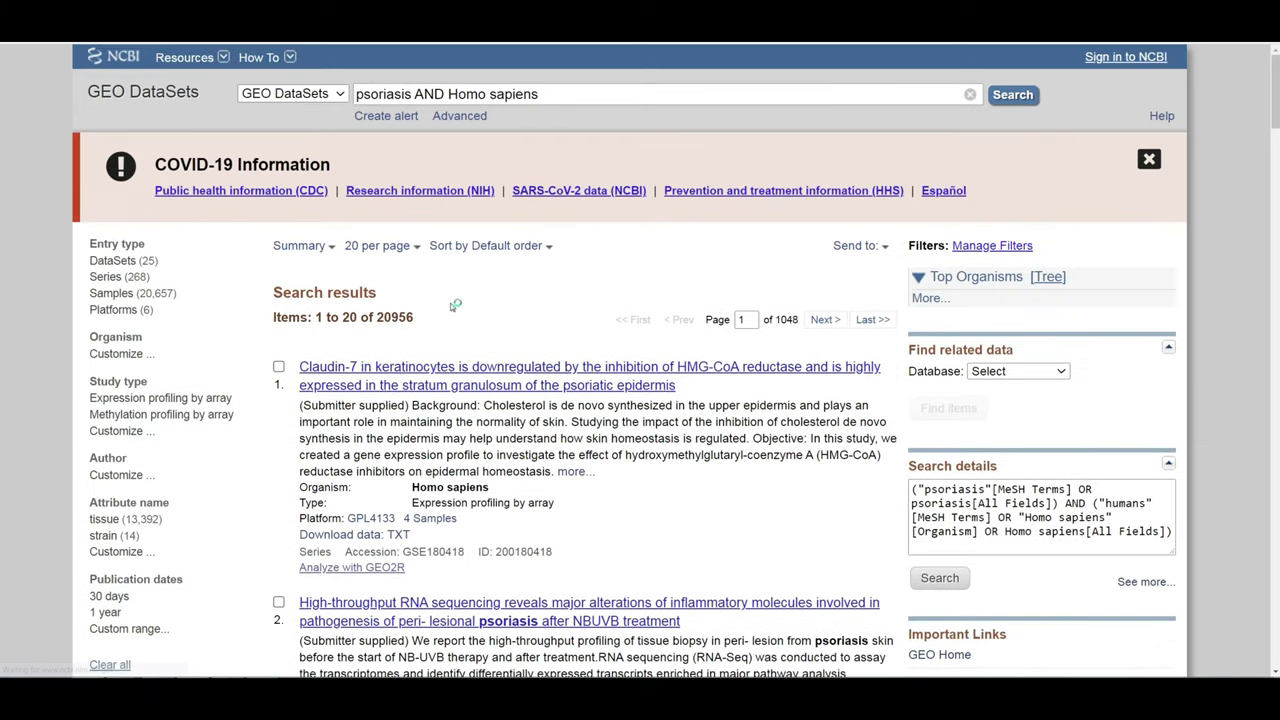
click(107, 266)
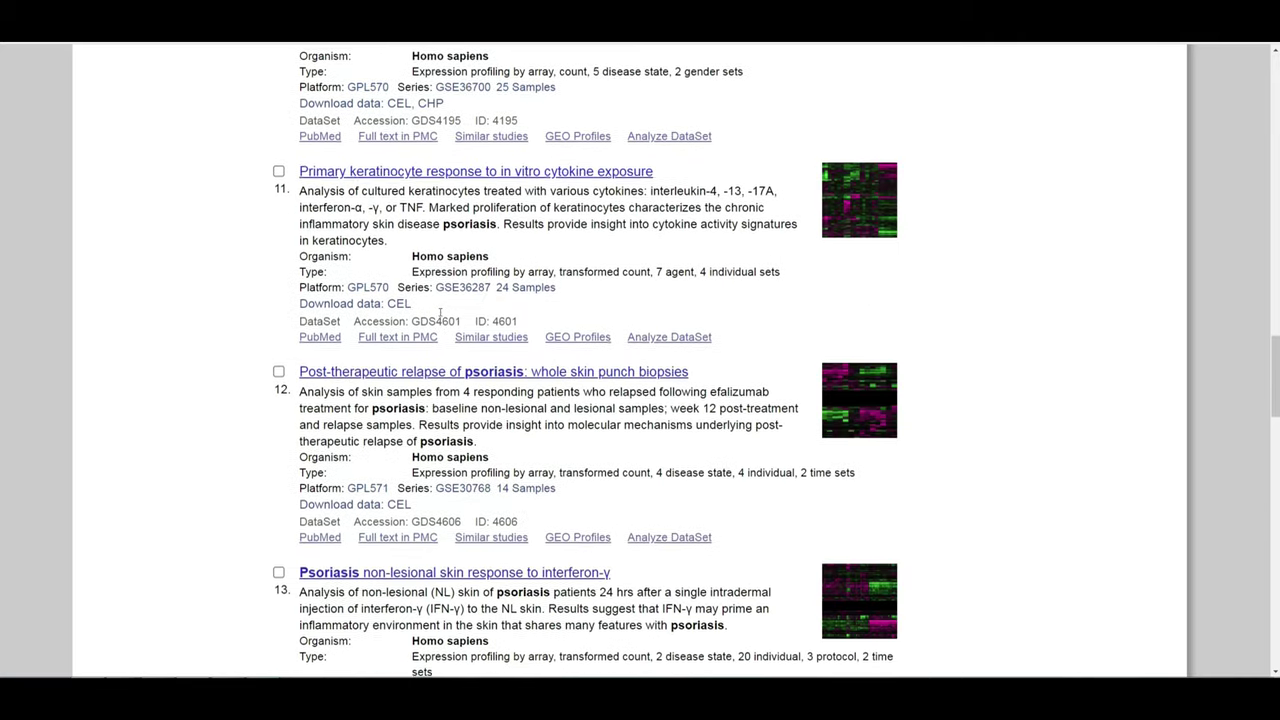
scroll(440, 316, down, 12)
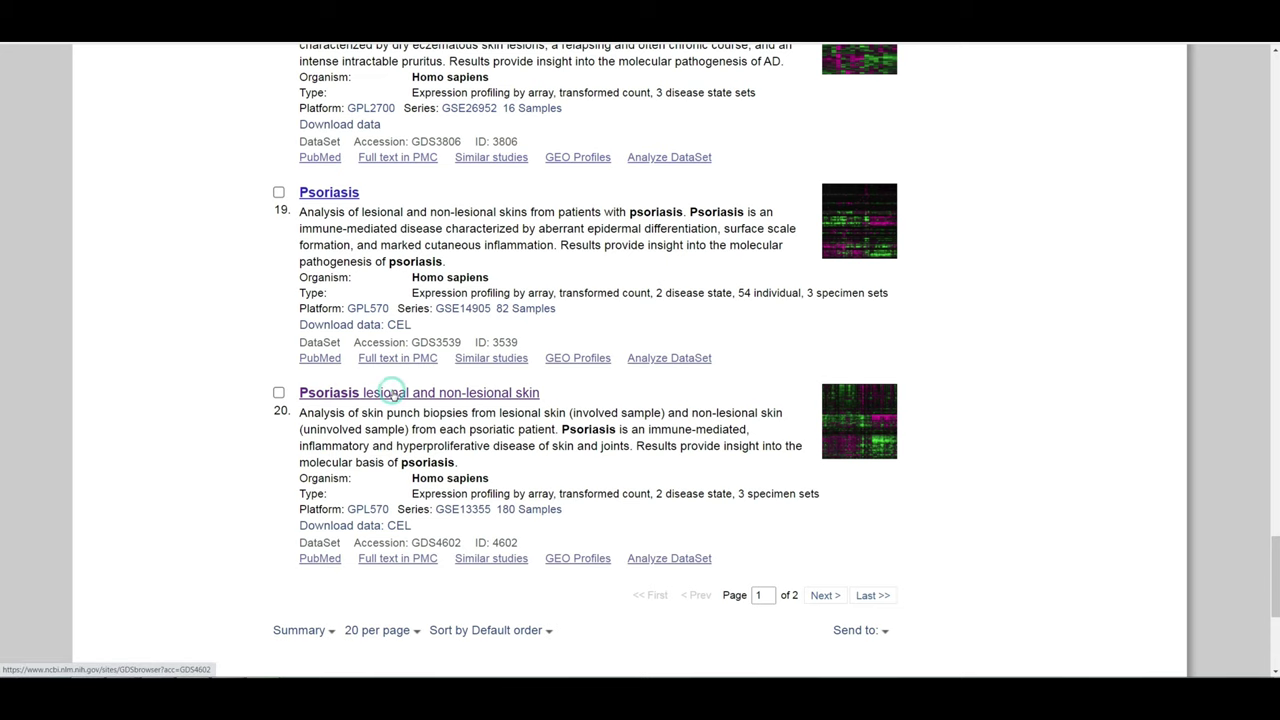
Open the 'Psoriasis lesional and non-lesional skin' dataset's series GSE13355 and expand its 180 samples
click(391, 393)
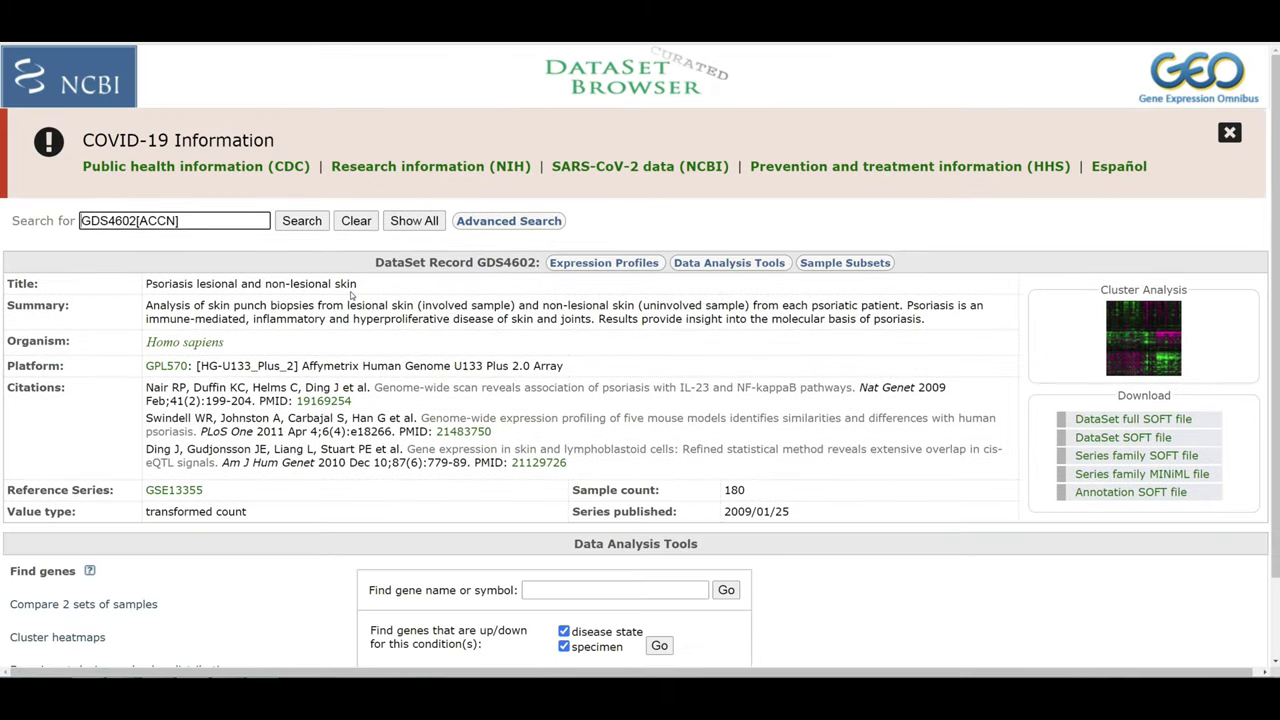
scroll(350, 291, down, 1)
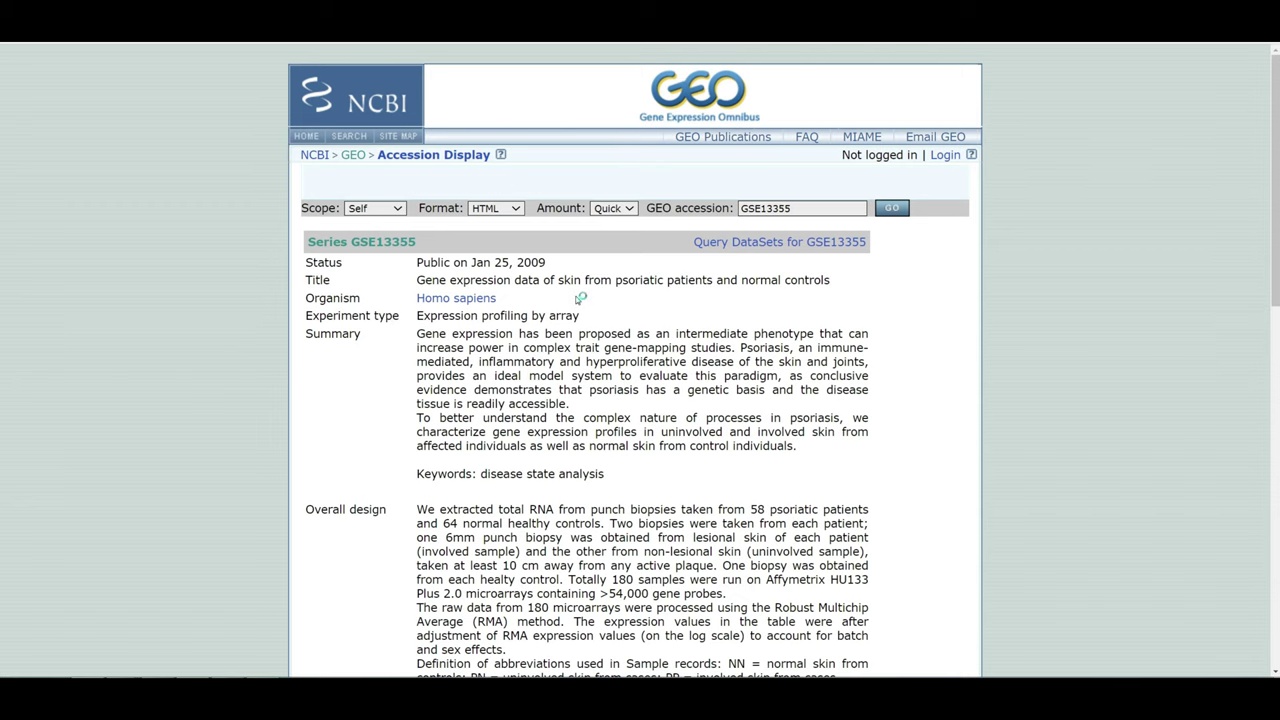
scroll(613, 300, down, 3)
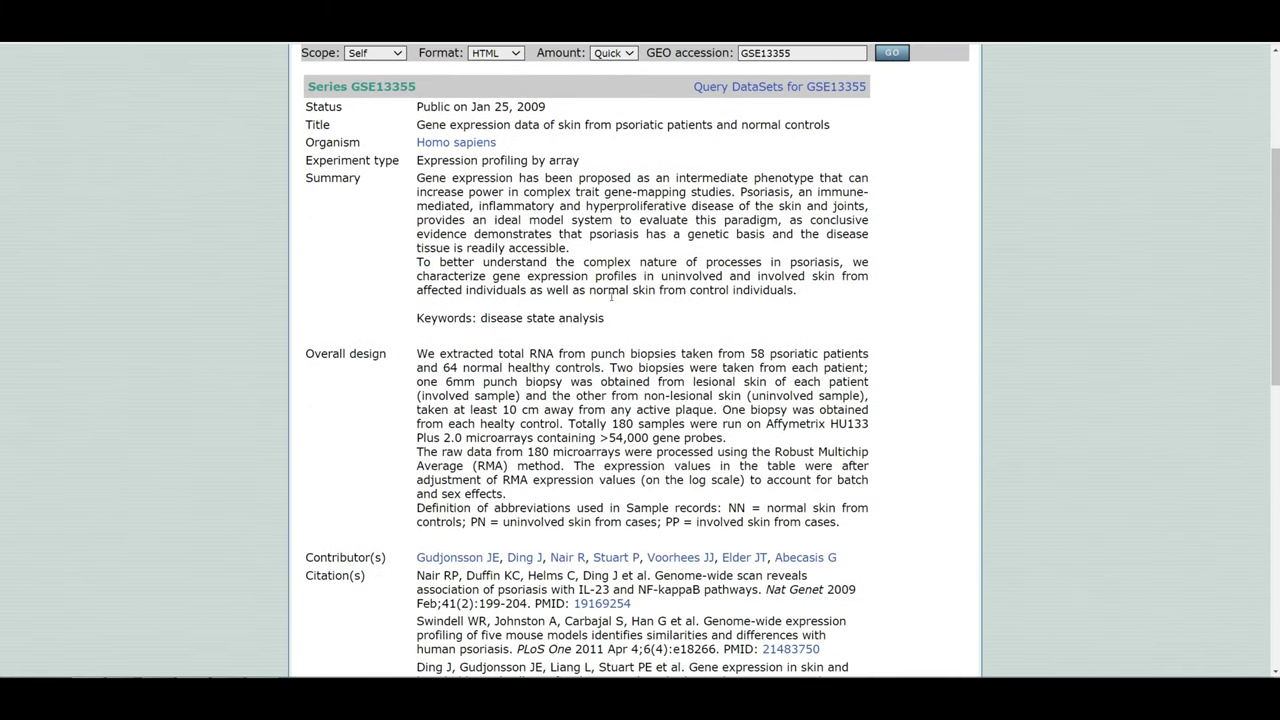
scroll(611, 296, down, 7)
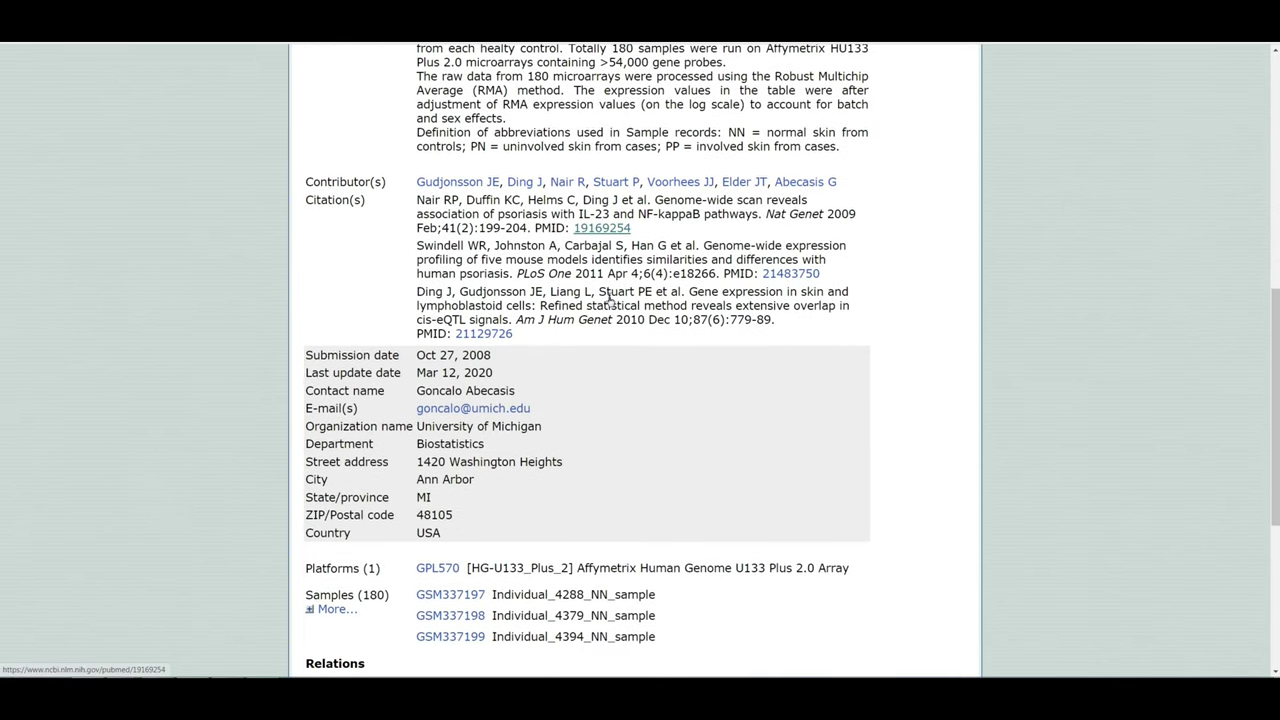
scroll(608, 297, down, 6)
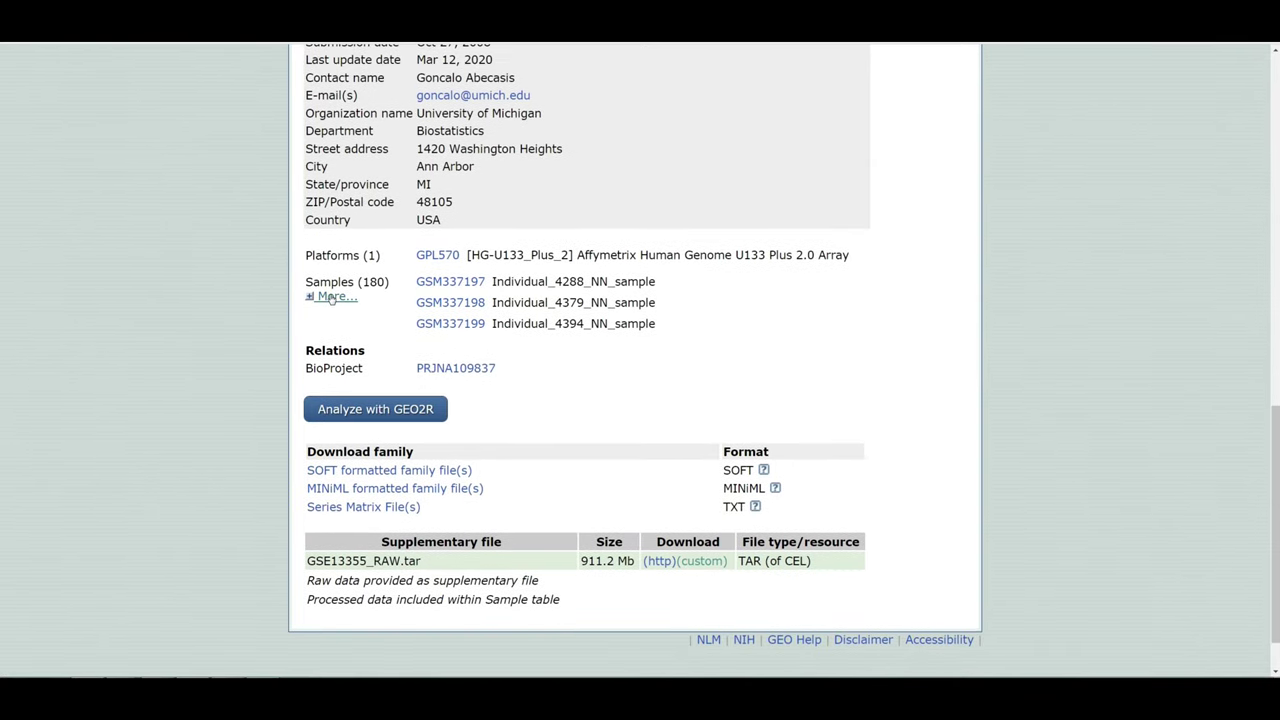
click(331, 297)
scroll(578, 308, down, 8)
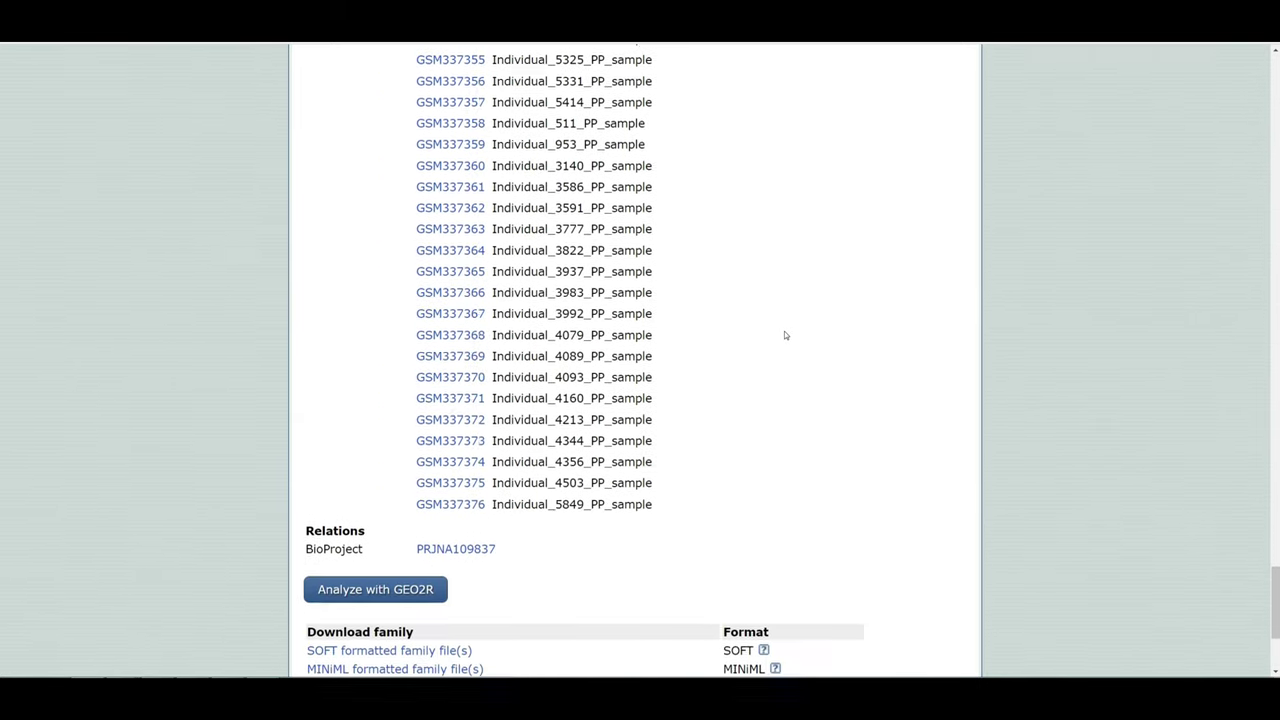
scroll(785, 335, down, 2)
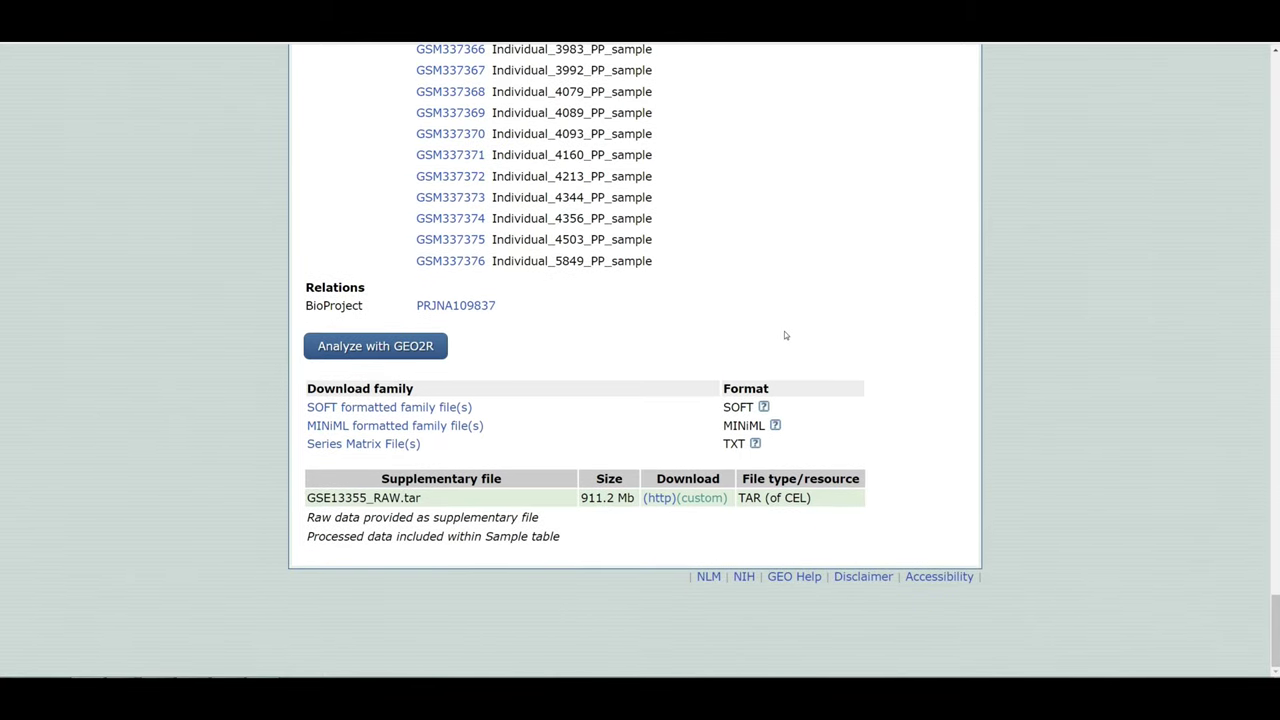
scroll(785, 335, up, 1)
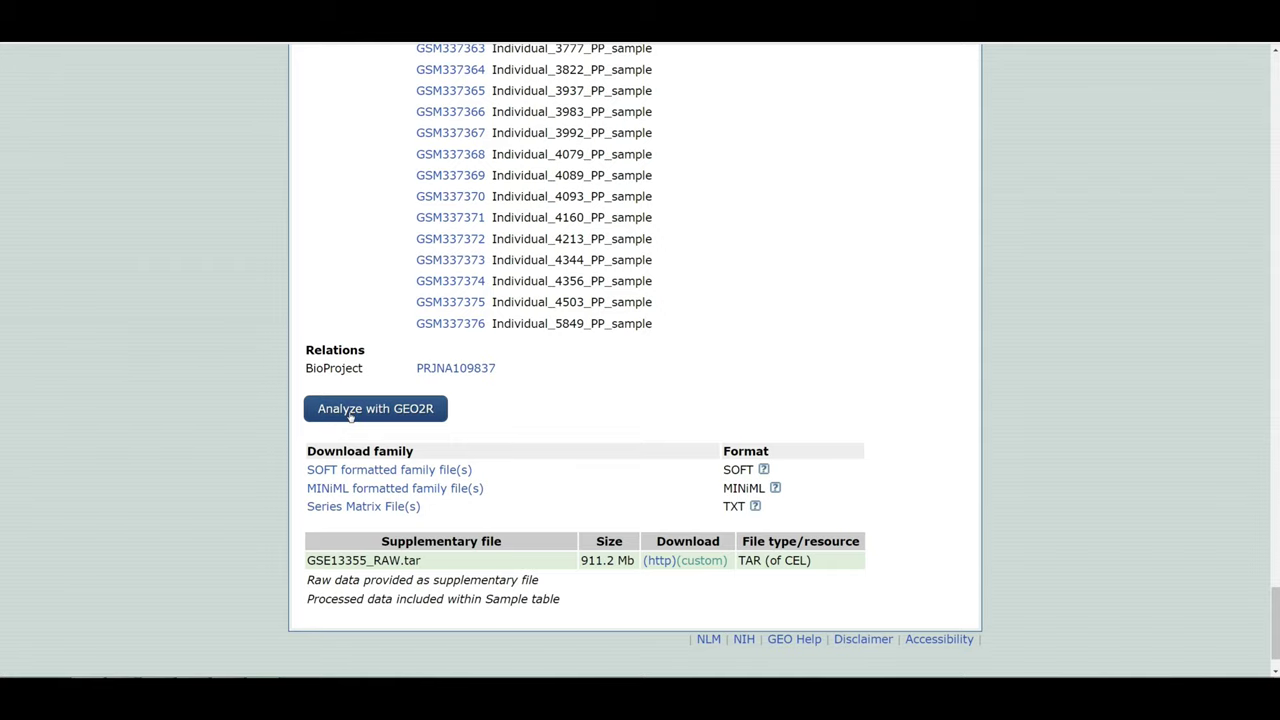
Open GSE13355 in GEO2R and define two sample groups, Psoriasis and Normal
click(350, 418)
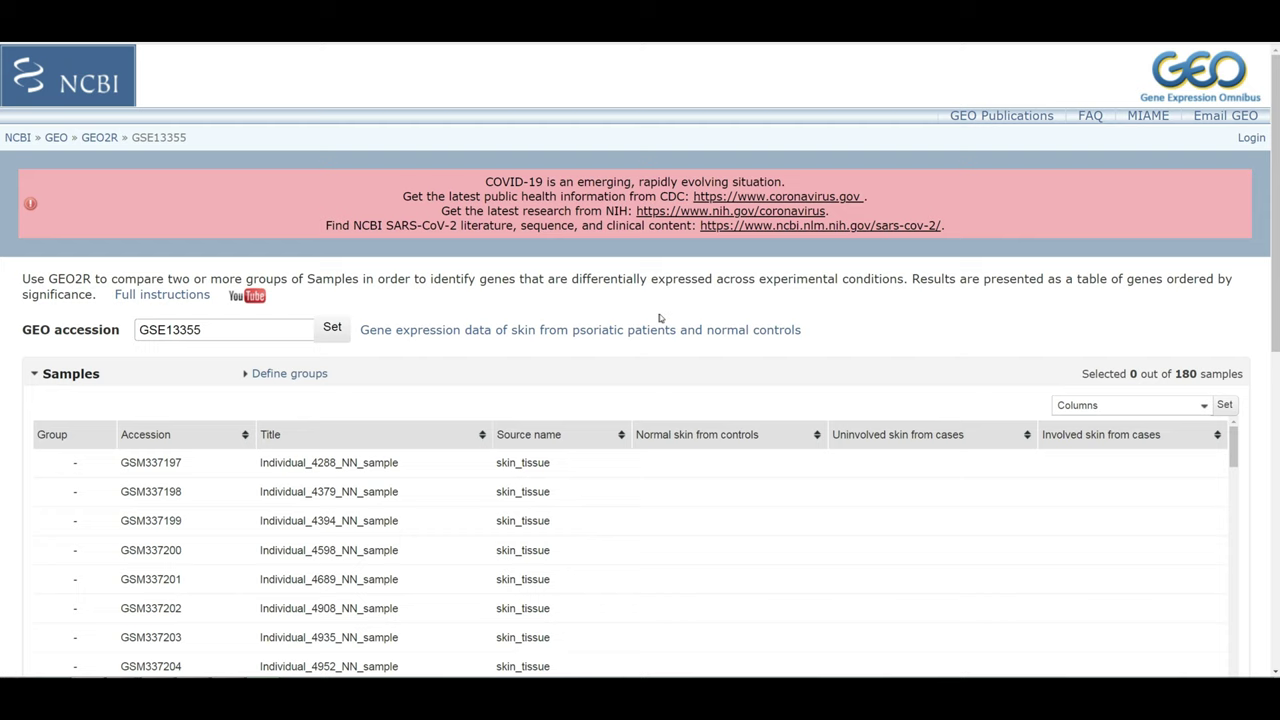
scroll(665, 317, down, 2)
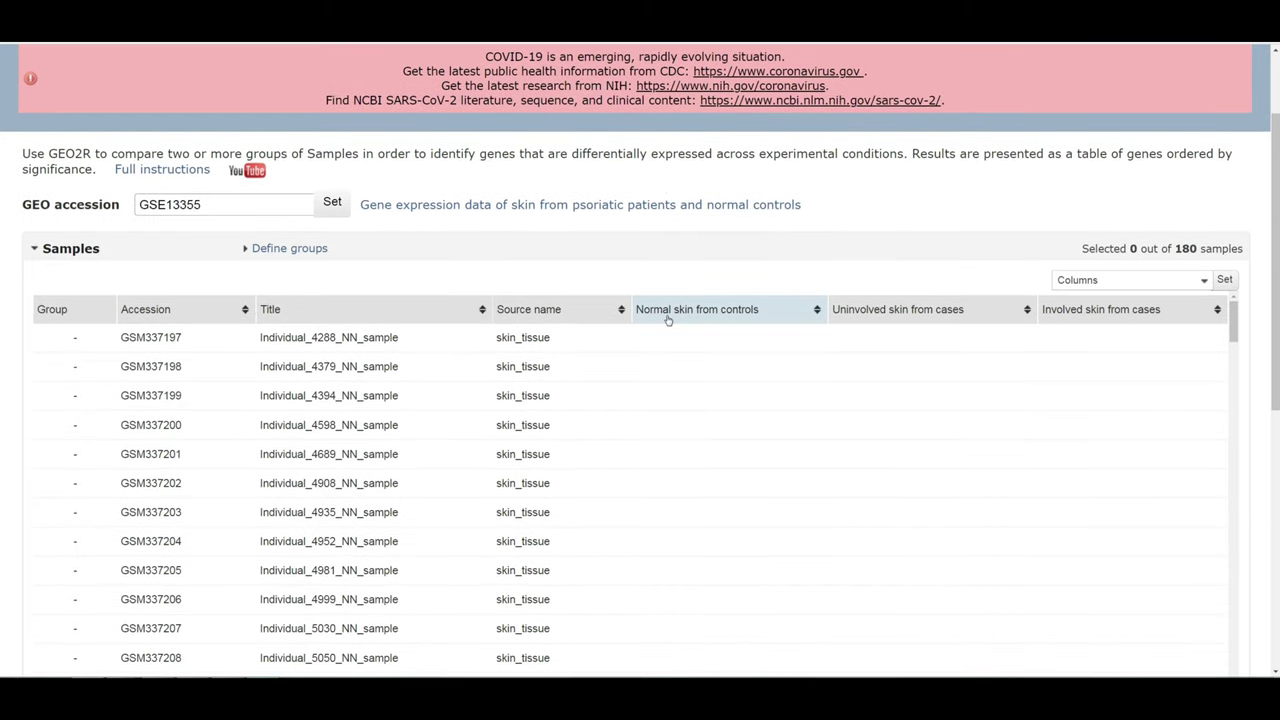
scroll(668, 320, down, 1)
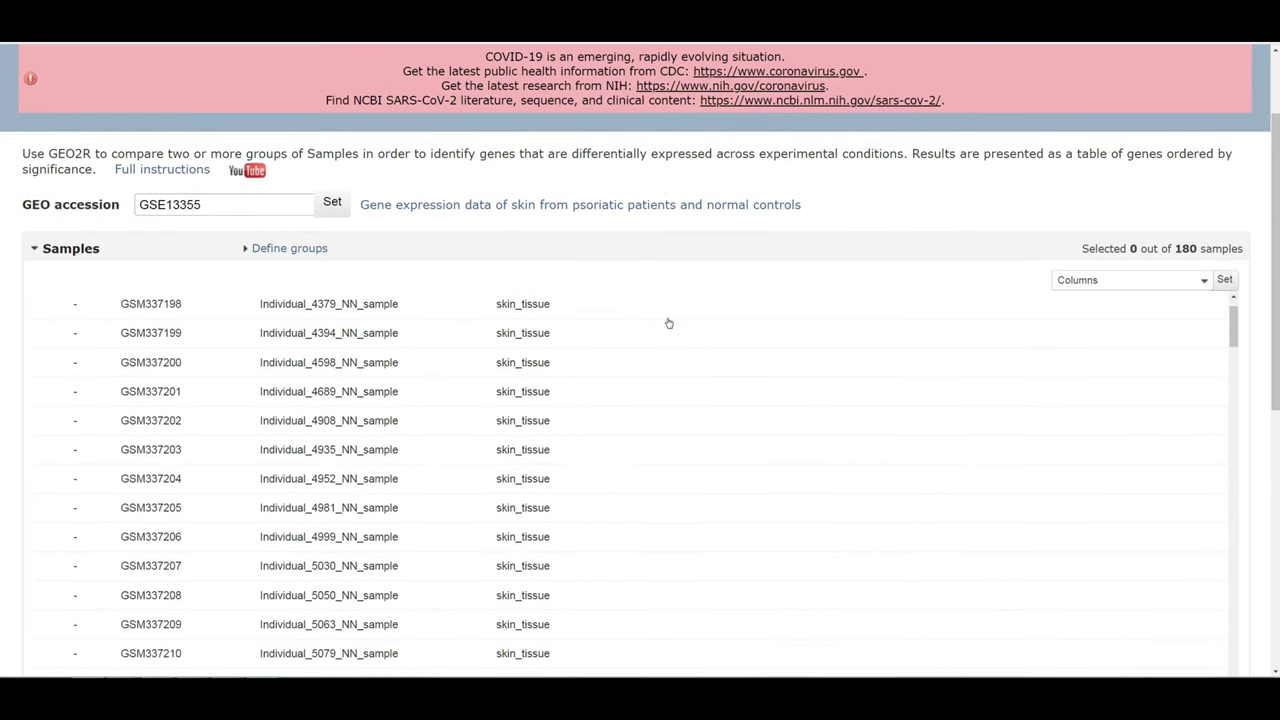
scroll(669, 323, up, 3)
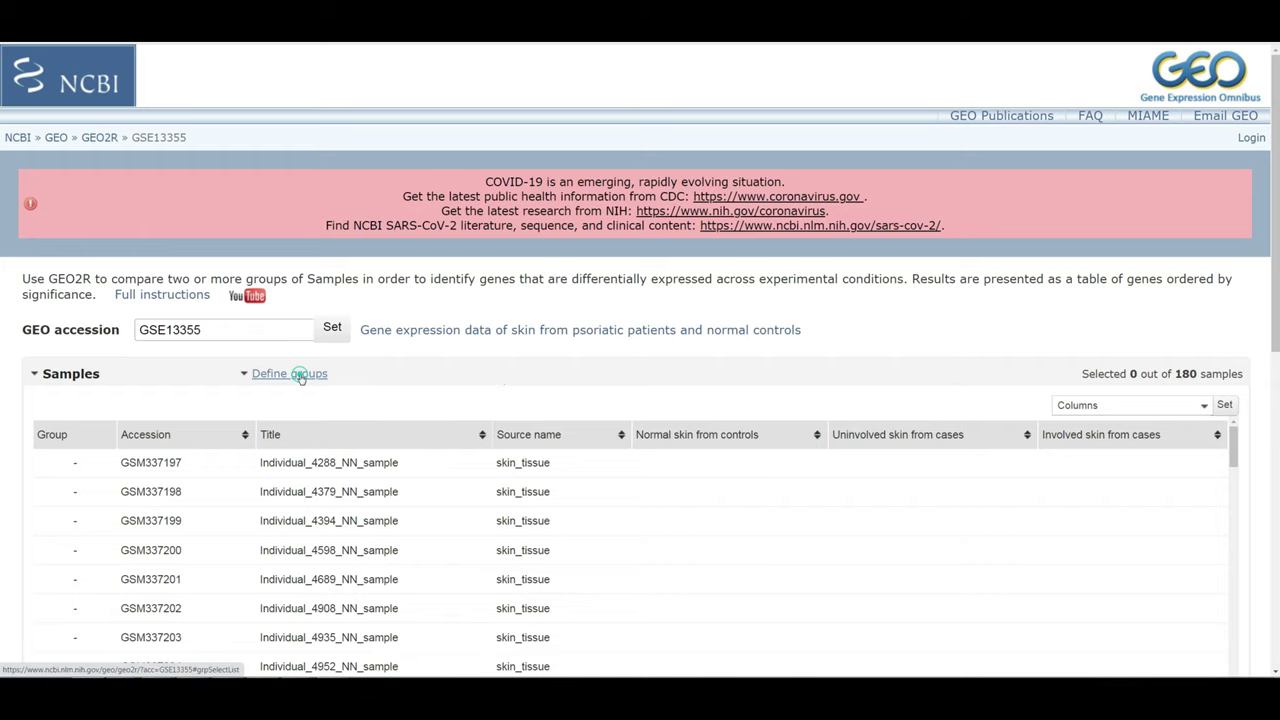
click(300, 374)
click(306, 422)
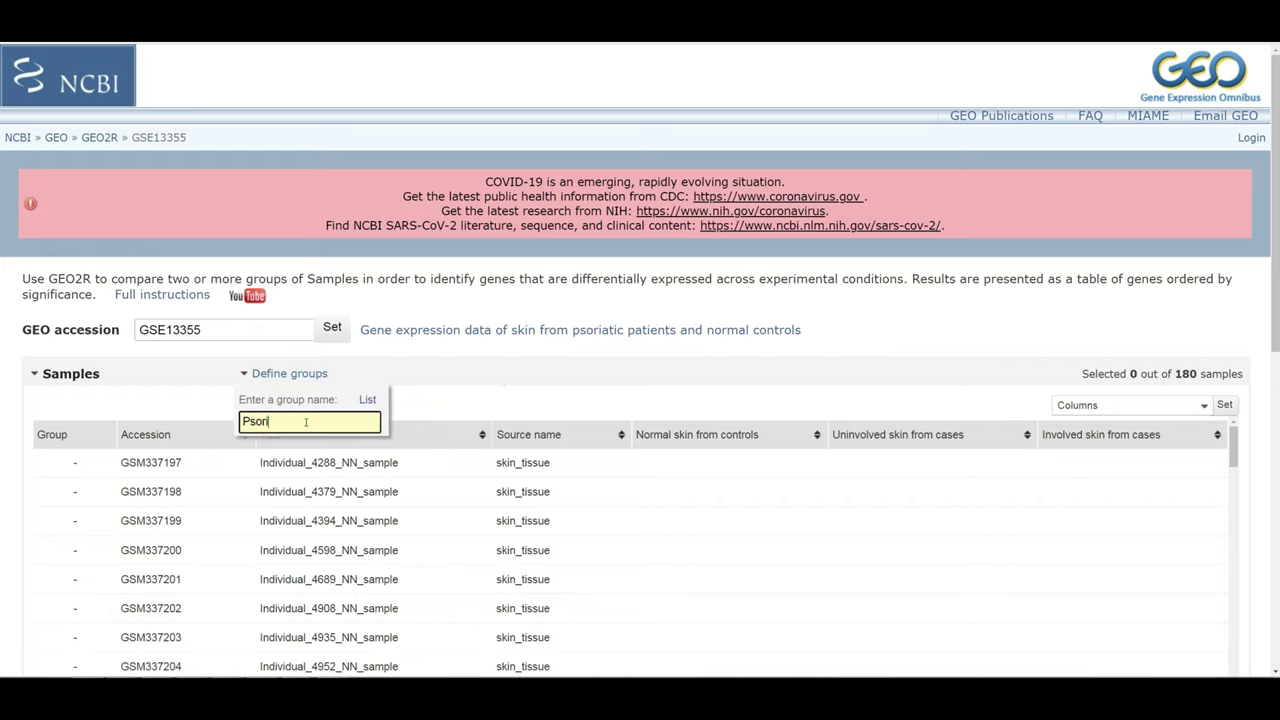
key(Return)
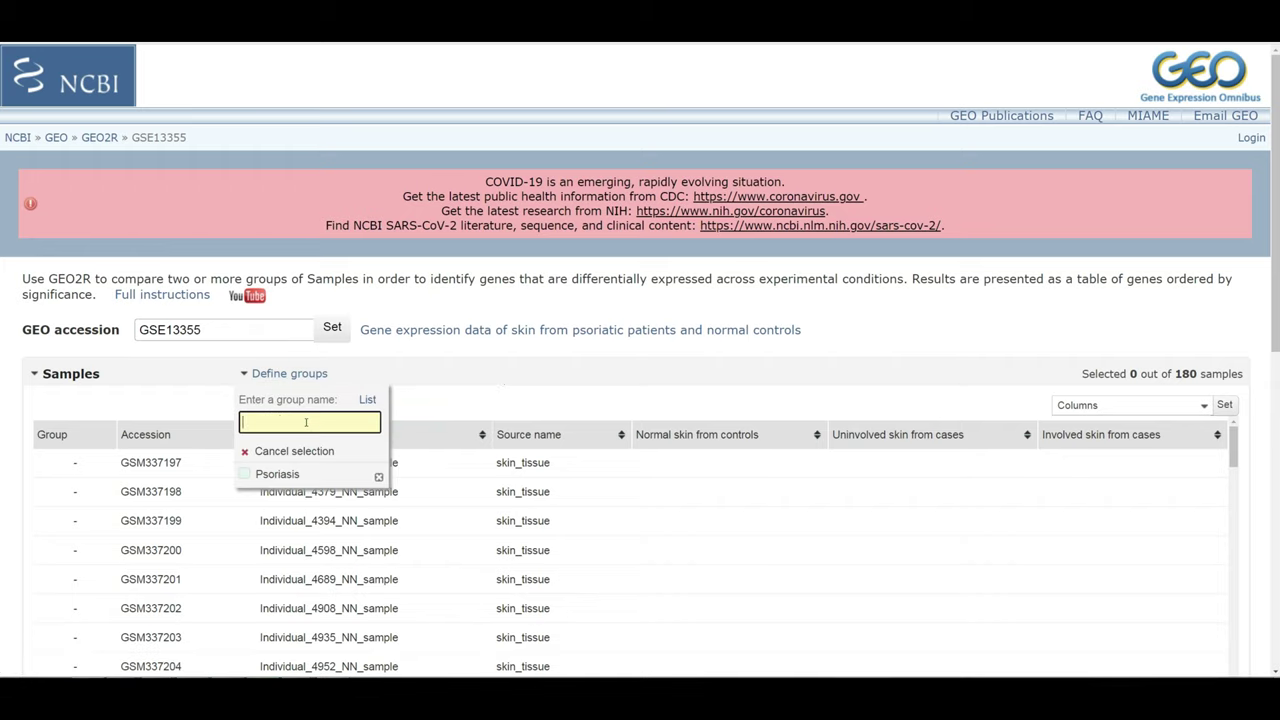
key(Return)
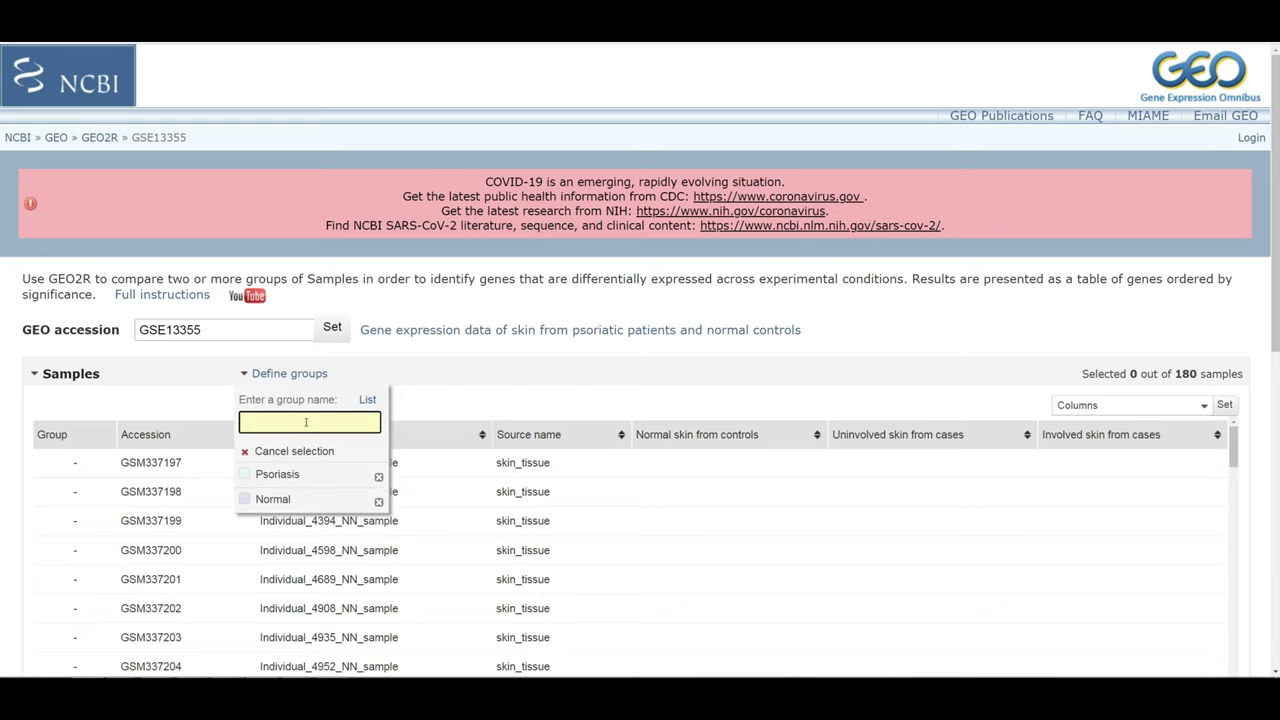
Assign 58 samples to Psoriasis and 64 to Normal, then run the comparison
scroll(460, 388, down, 8)
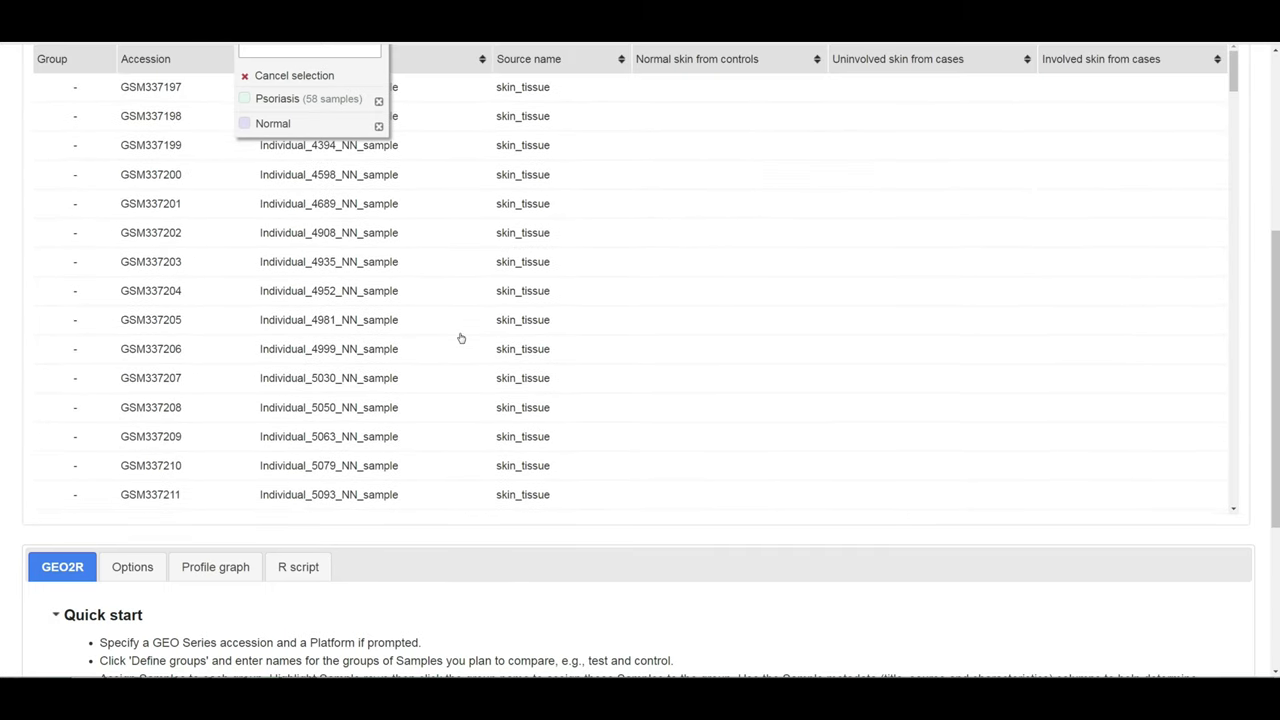
scroll(475, 286, up, 2)
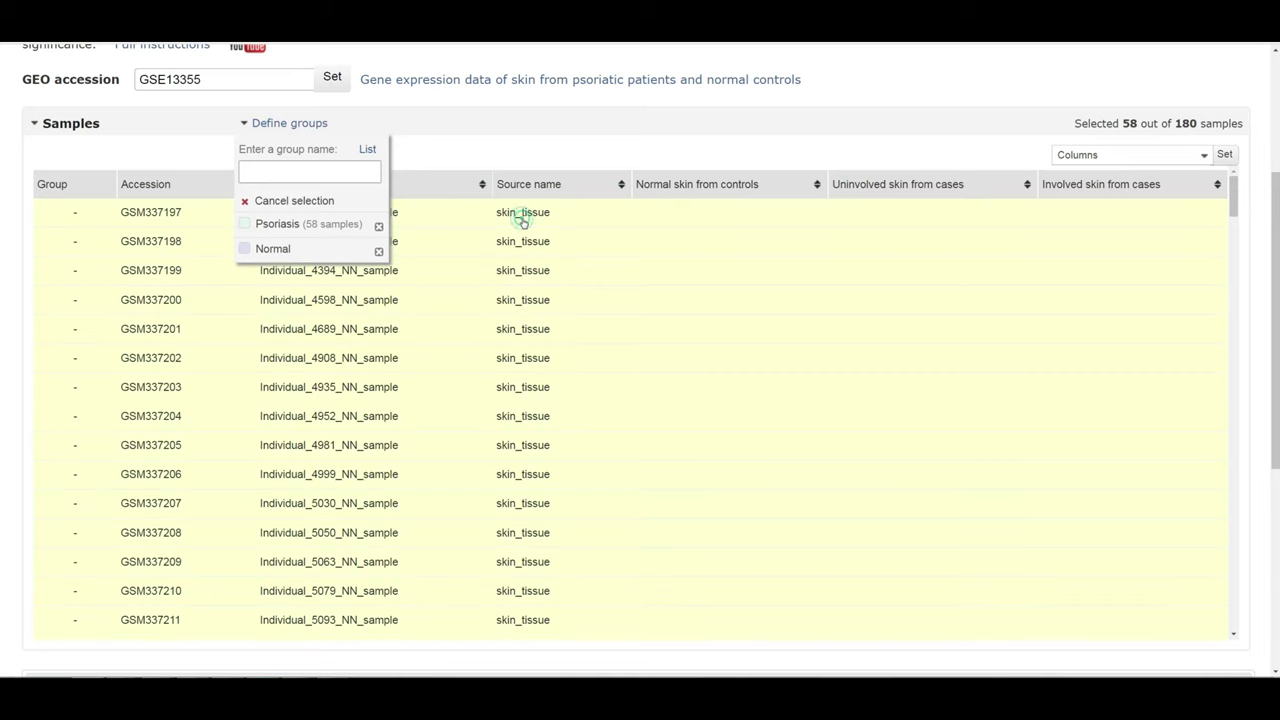
click(274, 249)
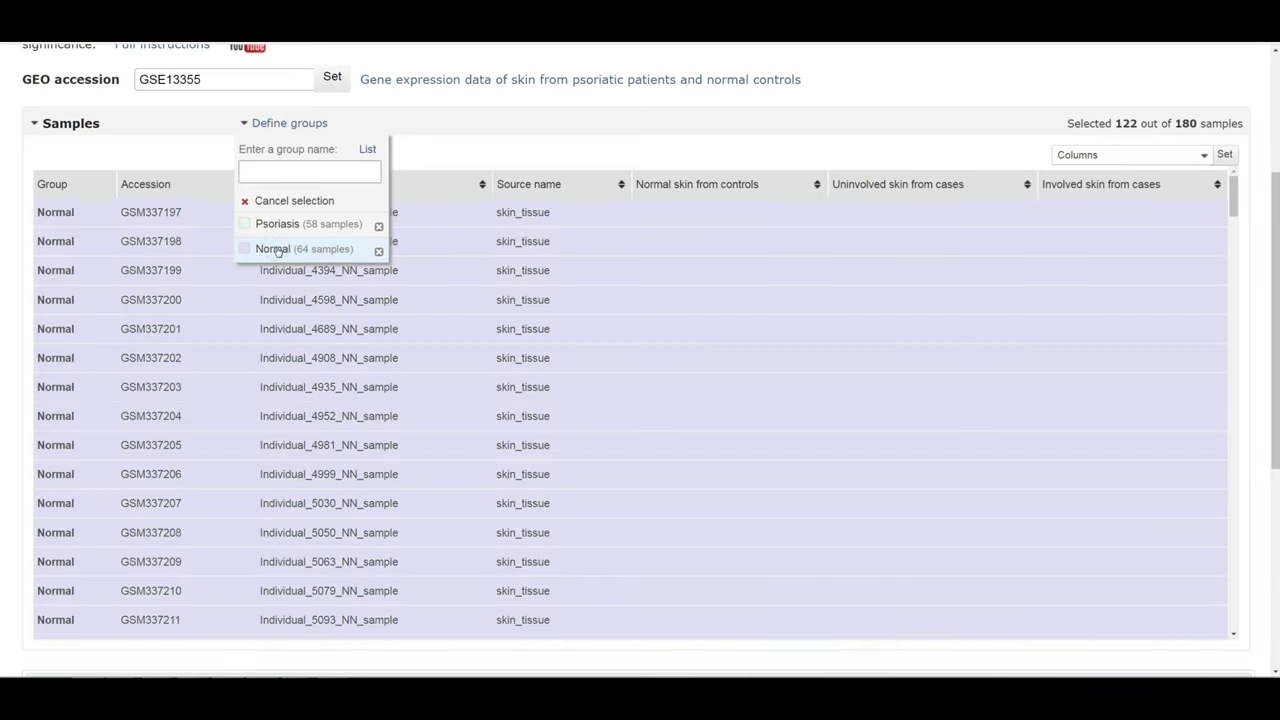
scroll(477, 346, down, 6)
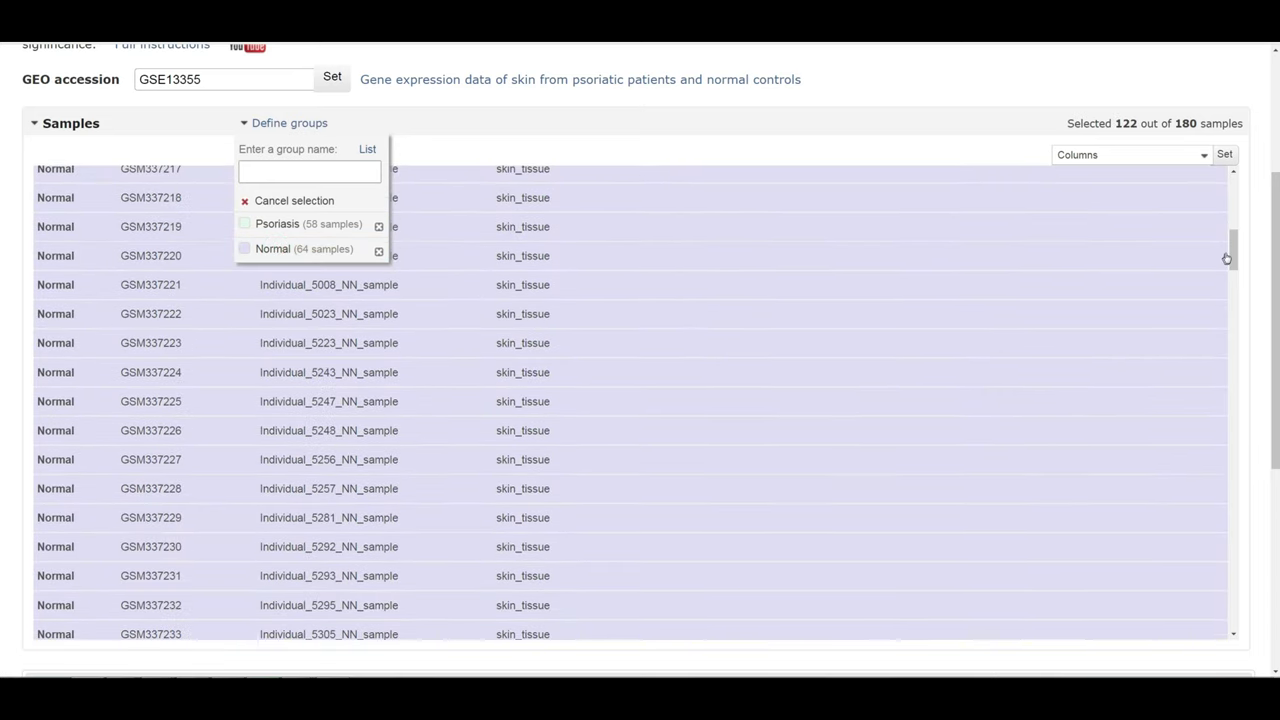
drag(1227, 259, 1219, 641)
scroll(471, 567, down, 4)
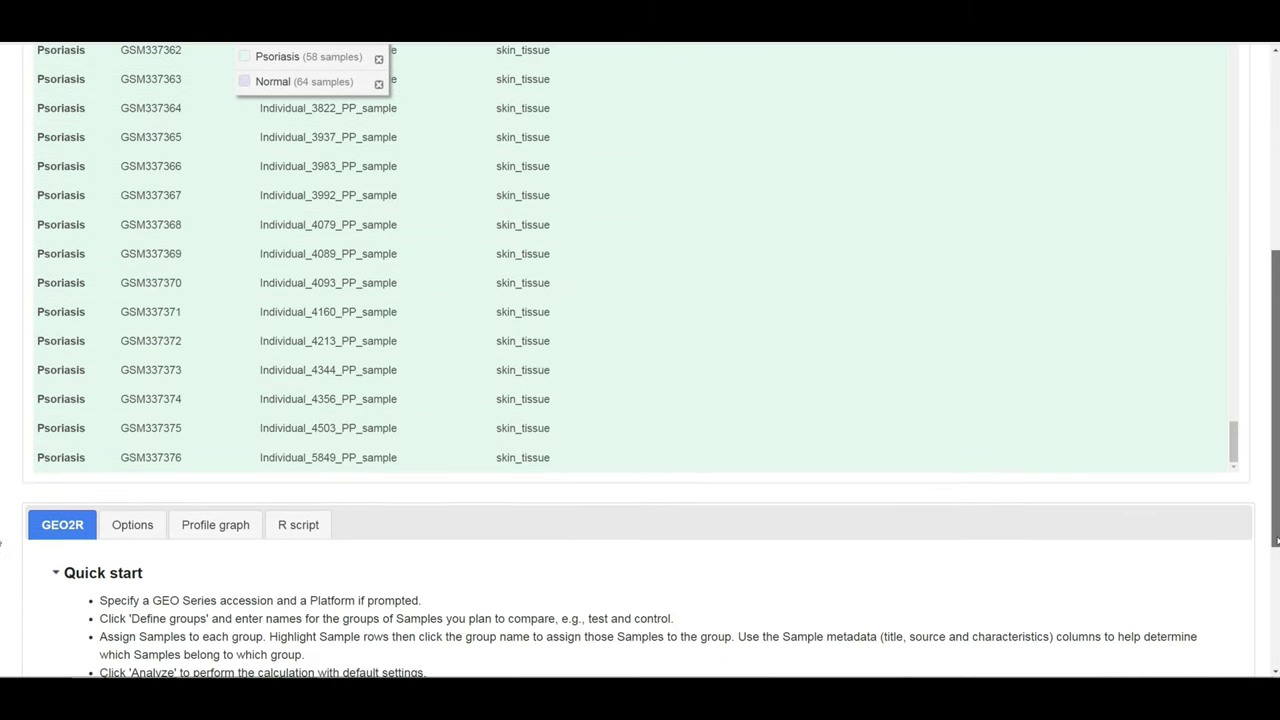
click(84, 598)
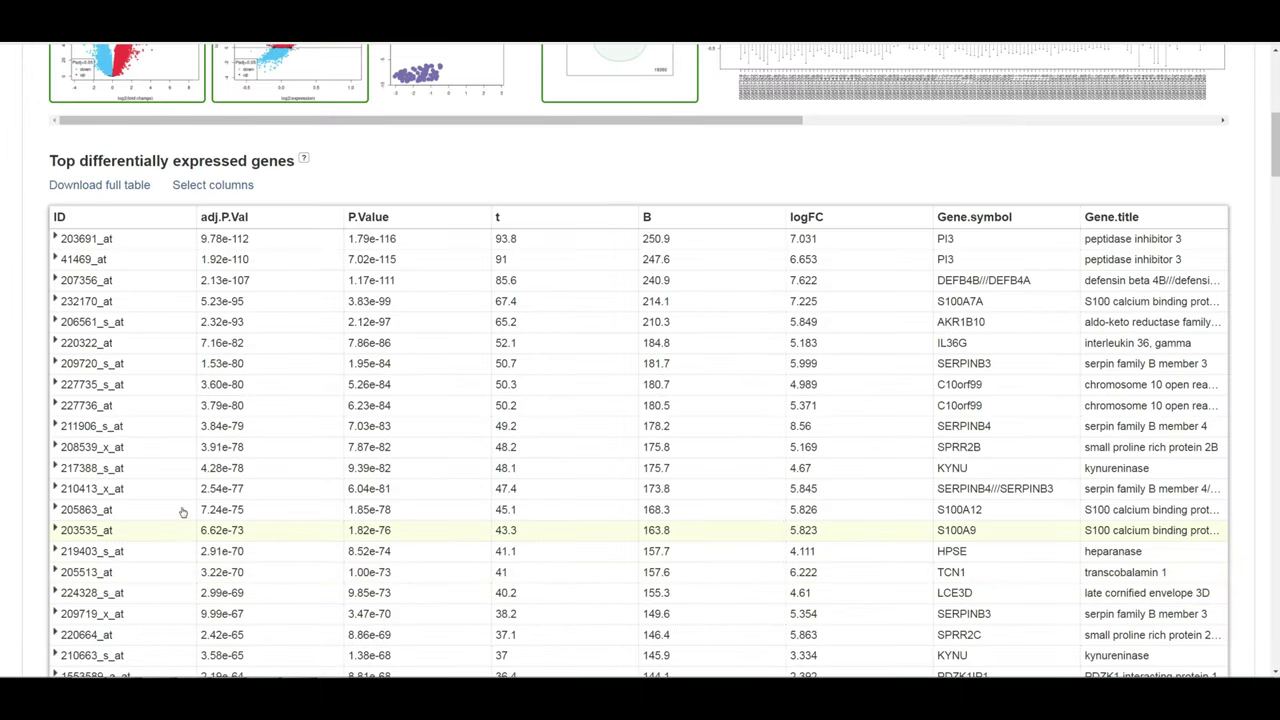
Browse the ranked GEO2R genes, checking the sample values chart for top gene 203691_at
scroll(320, 449, up, 5)
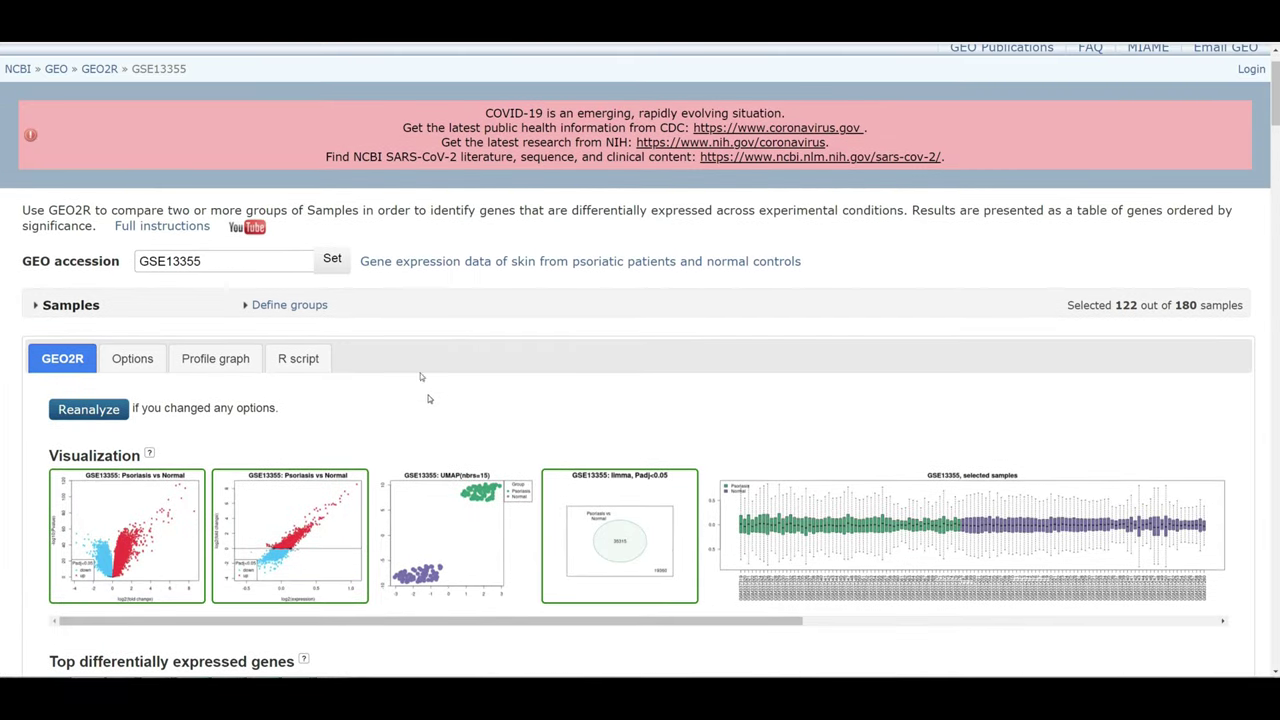
scroll(392, 330, down, 5)
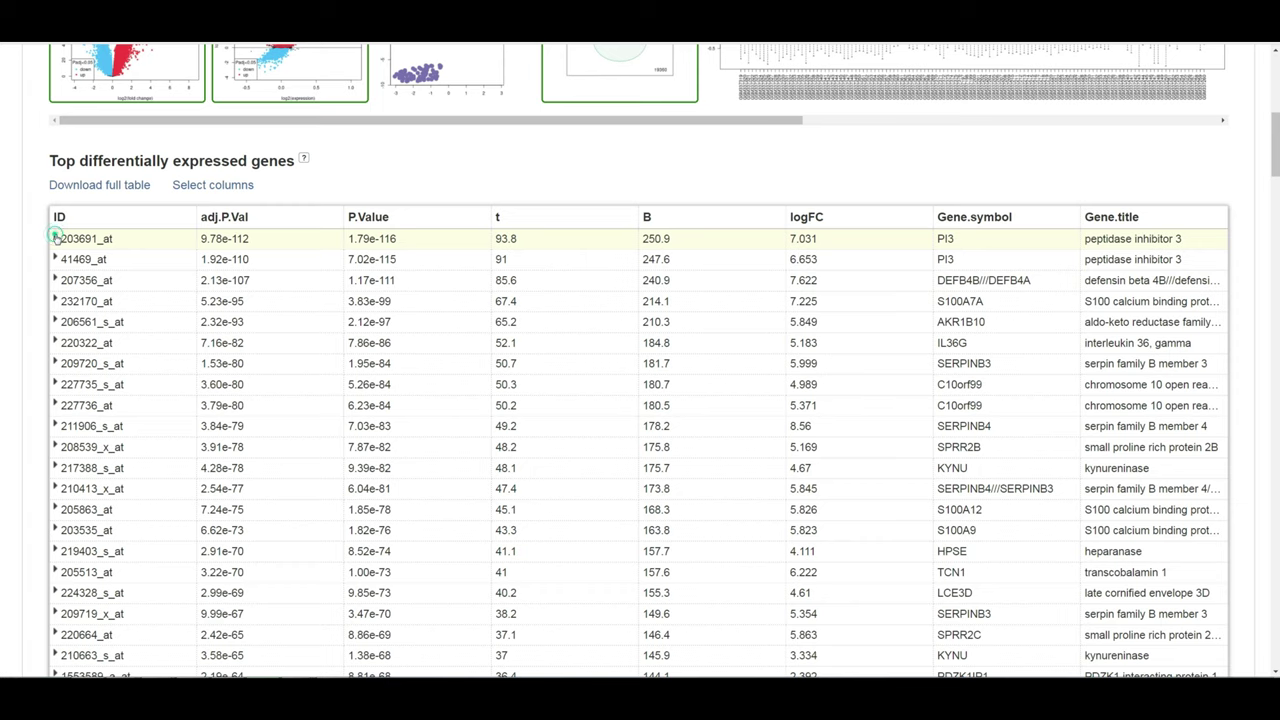
click(55, 238)
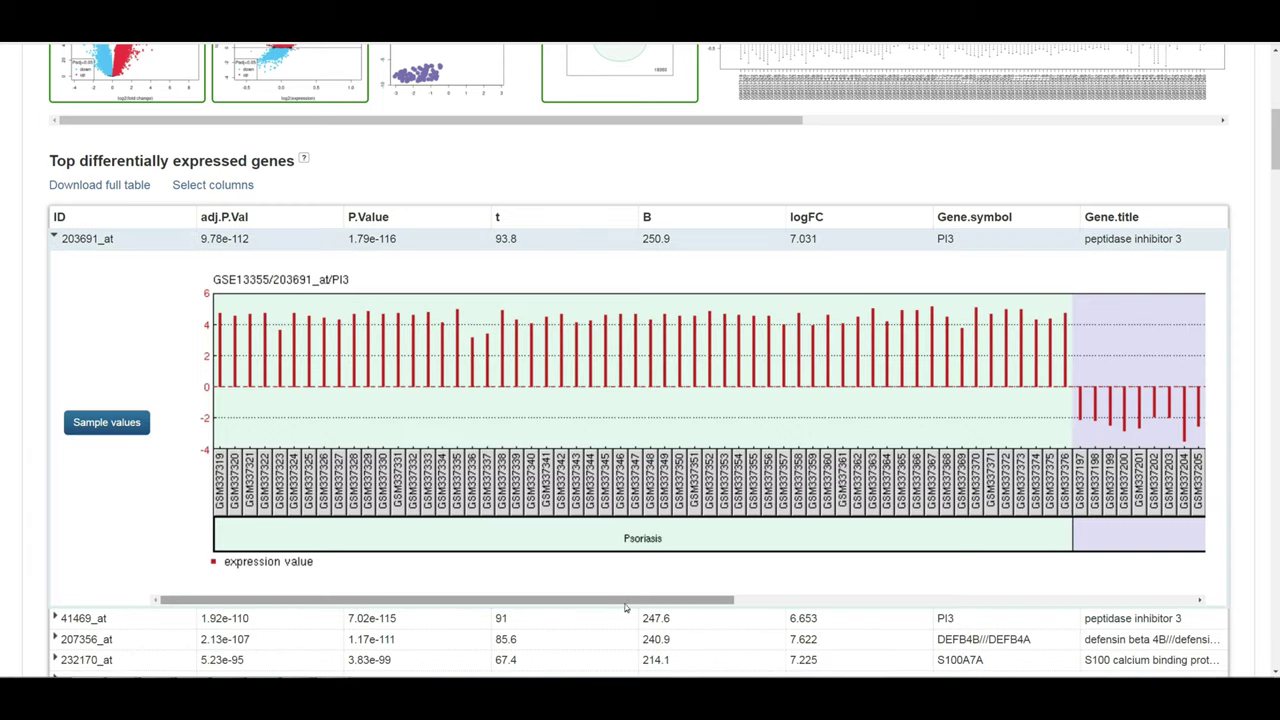
drag(660, 600, 502, 614)
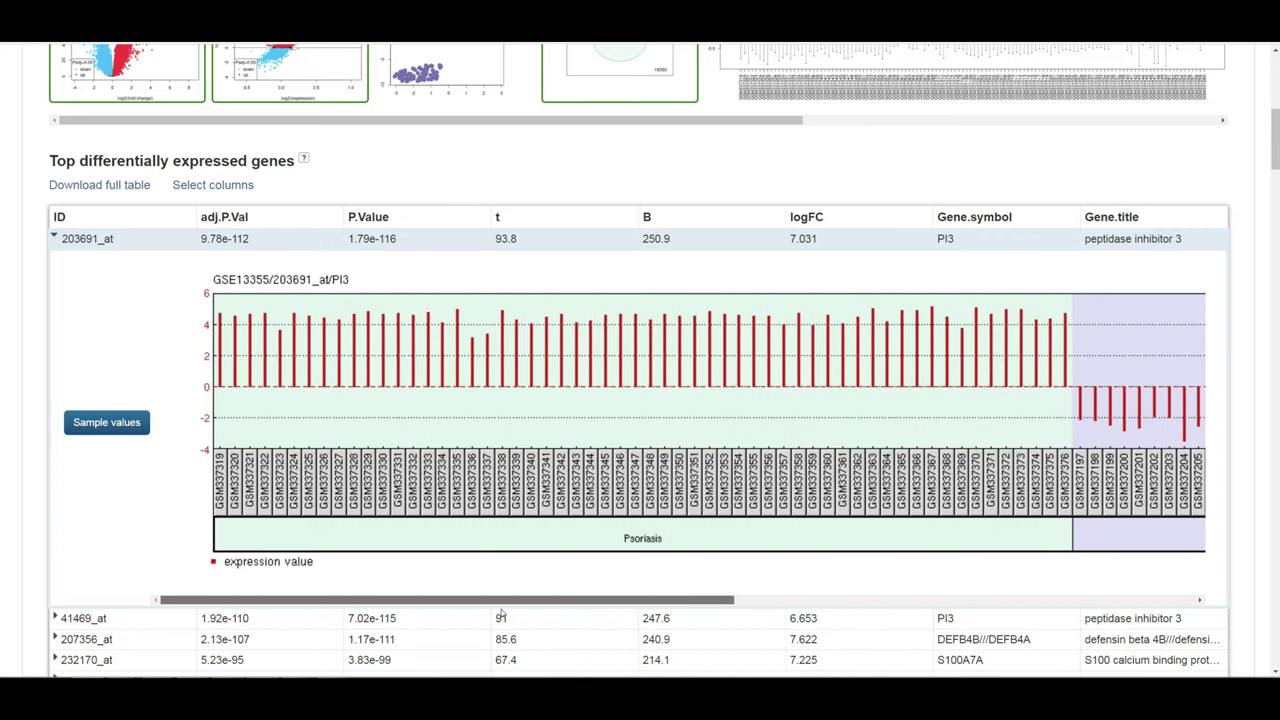
click(56, 239)
scroll(469, 251, down, 20)
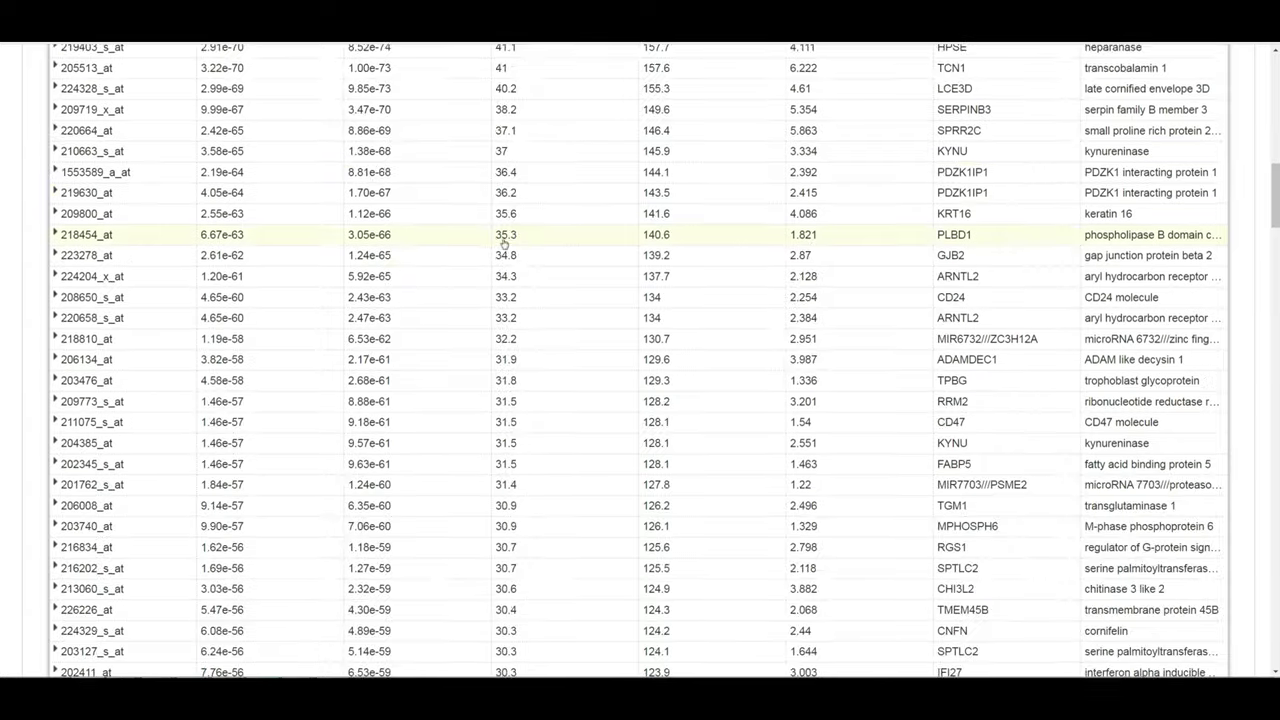
drag(1274, 390, 1272, 660)
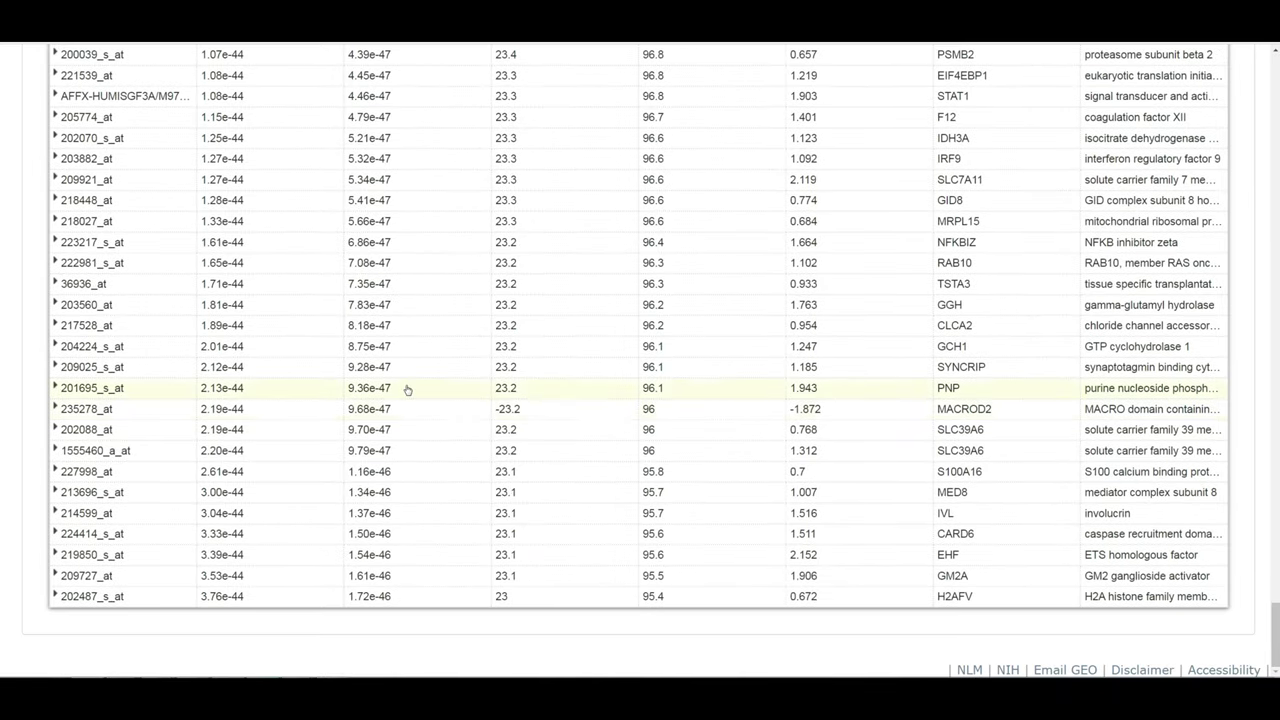
scroll(691, 408, up, 2)
drag(1274, 615, 1270, 128)
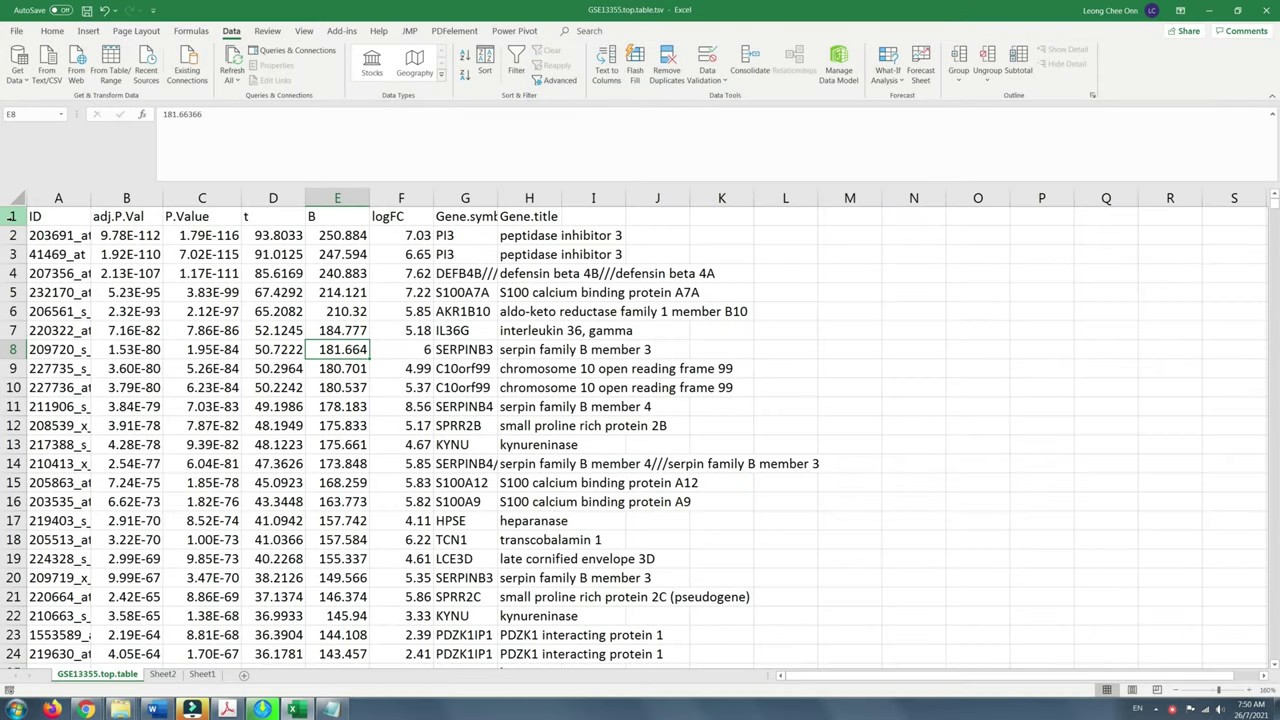
Turn on filters for the header row and keep rows with adj.P.Val ≤ 0.05
click(14, 216)
click(516, 62)
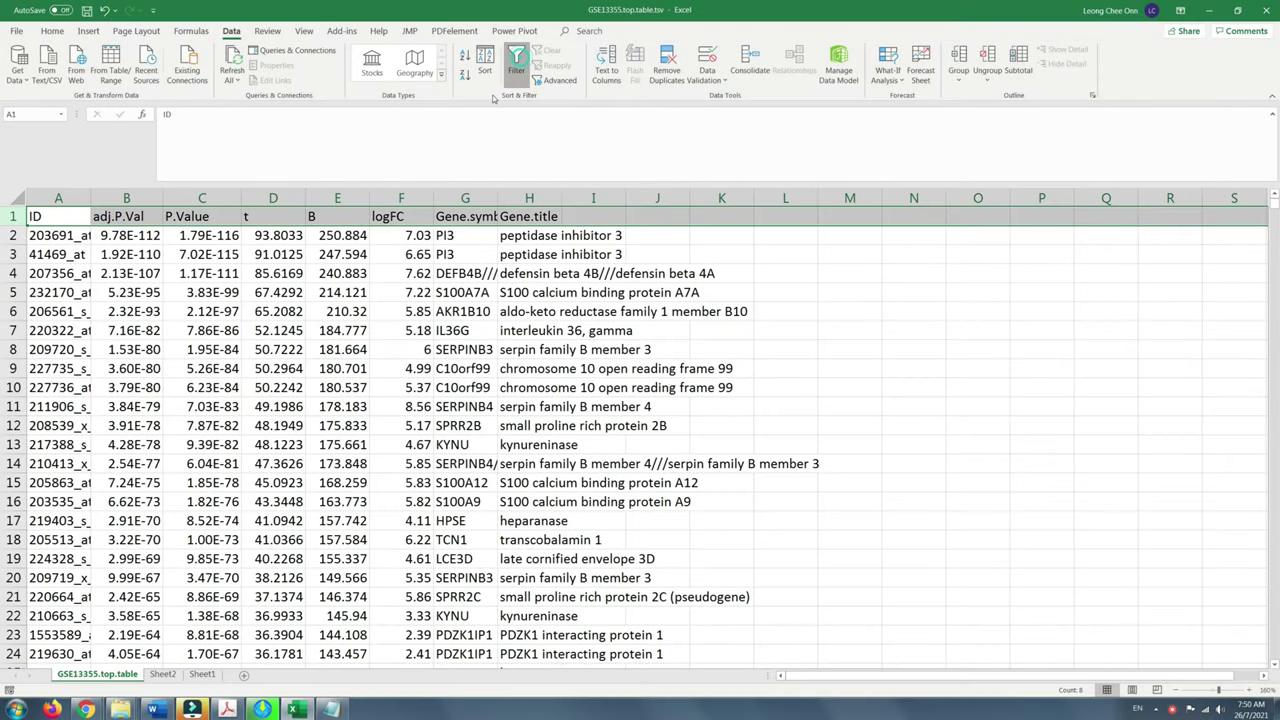
click(273, 349)
click(157, 218)
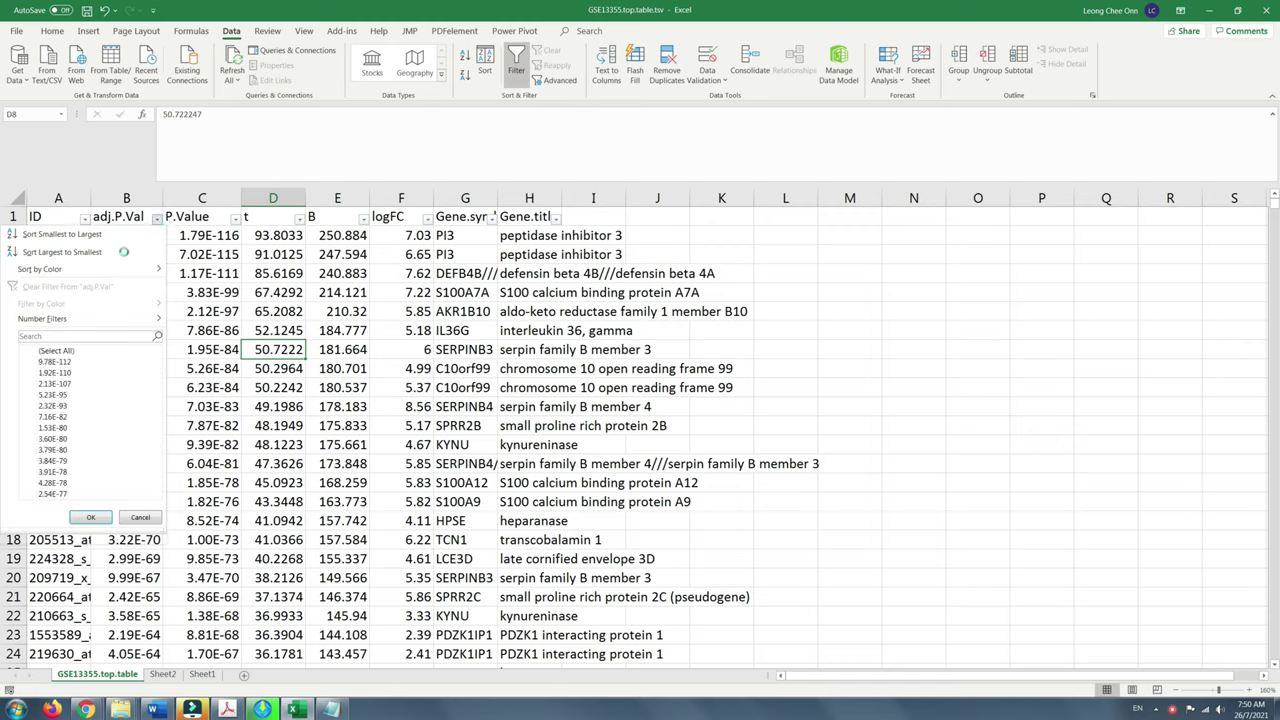
click(77, 320)
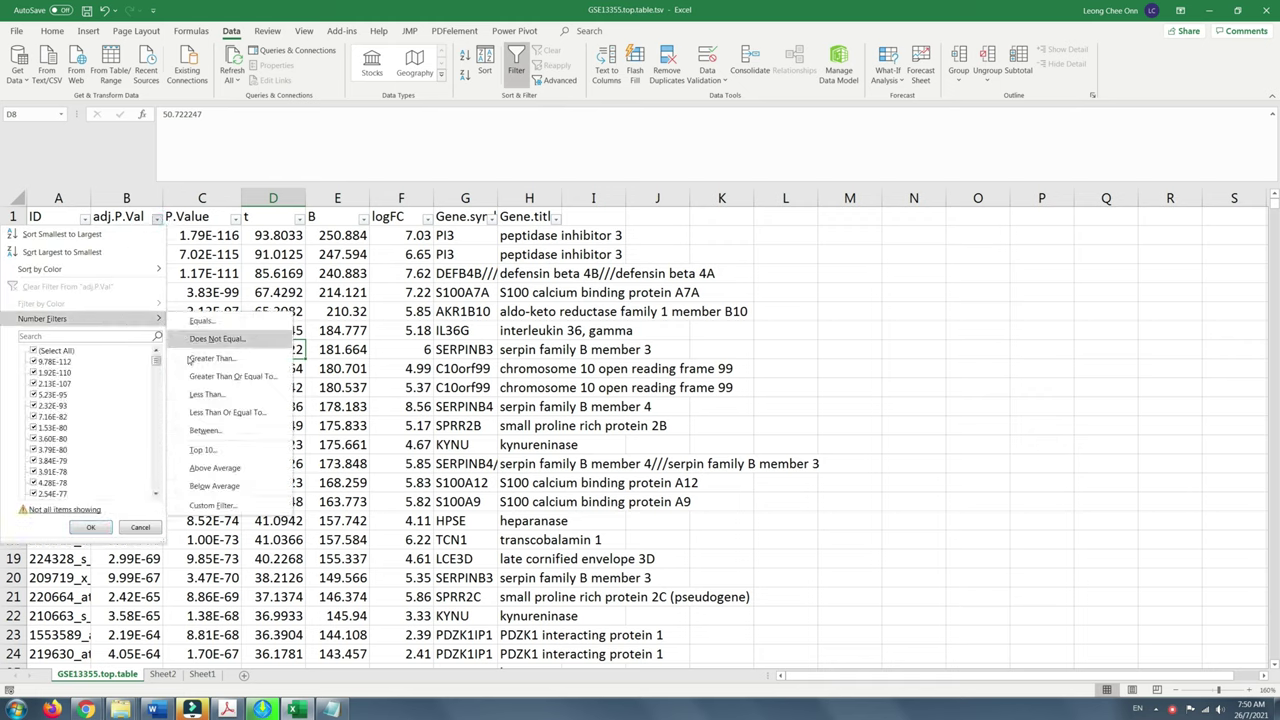
click(200, 413)
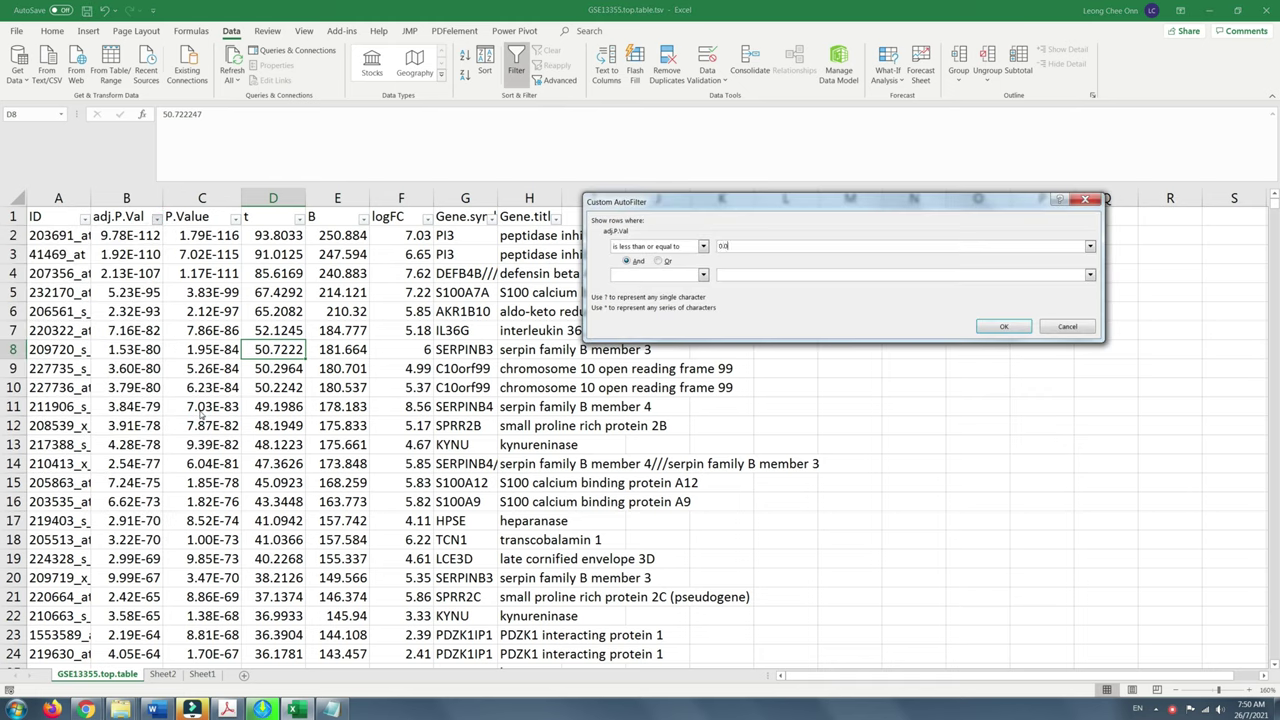
key(Return)
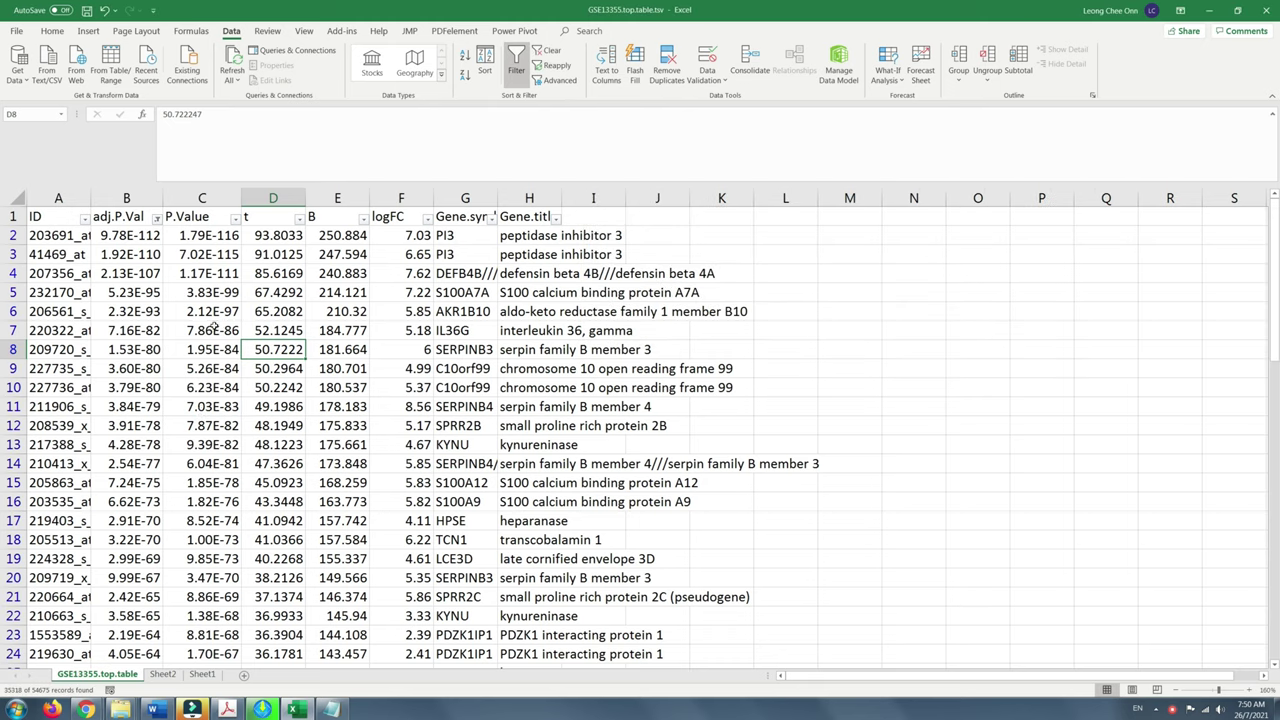
click(208, 328)
Filter logFC to values ≥ 1 or ≤ -1
click(427, 220)
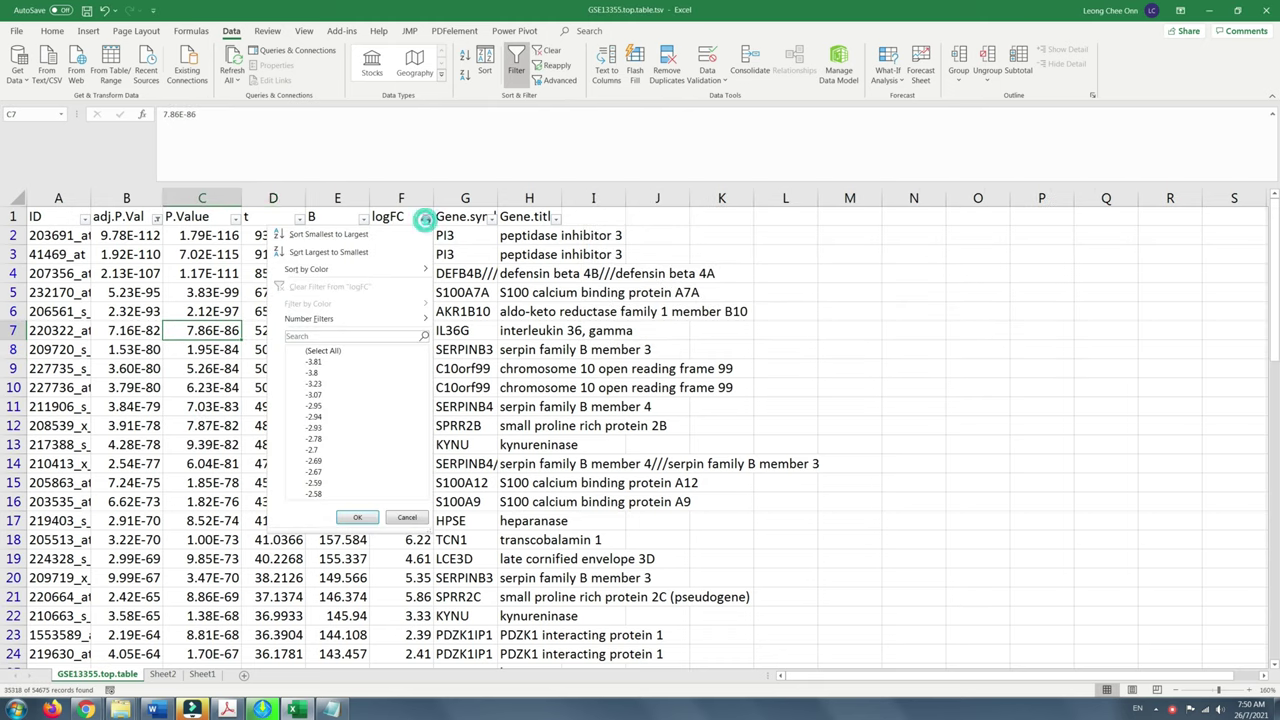
mouse_move(327, 320)
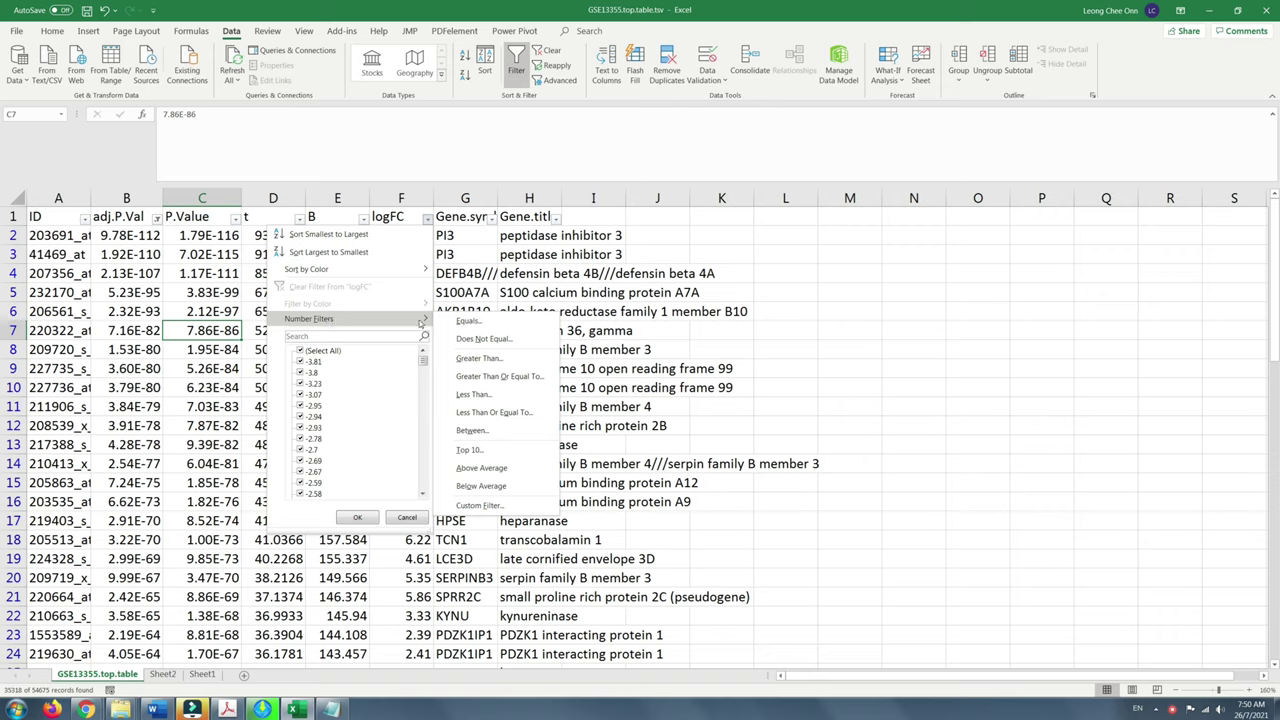
click(472, 430)
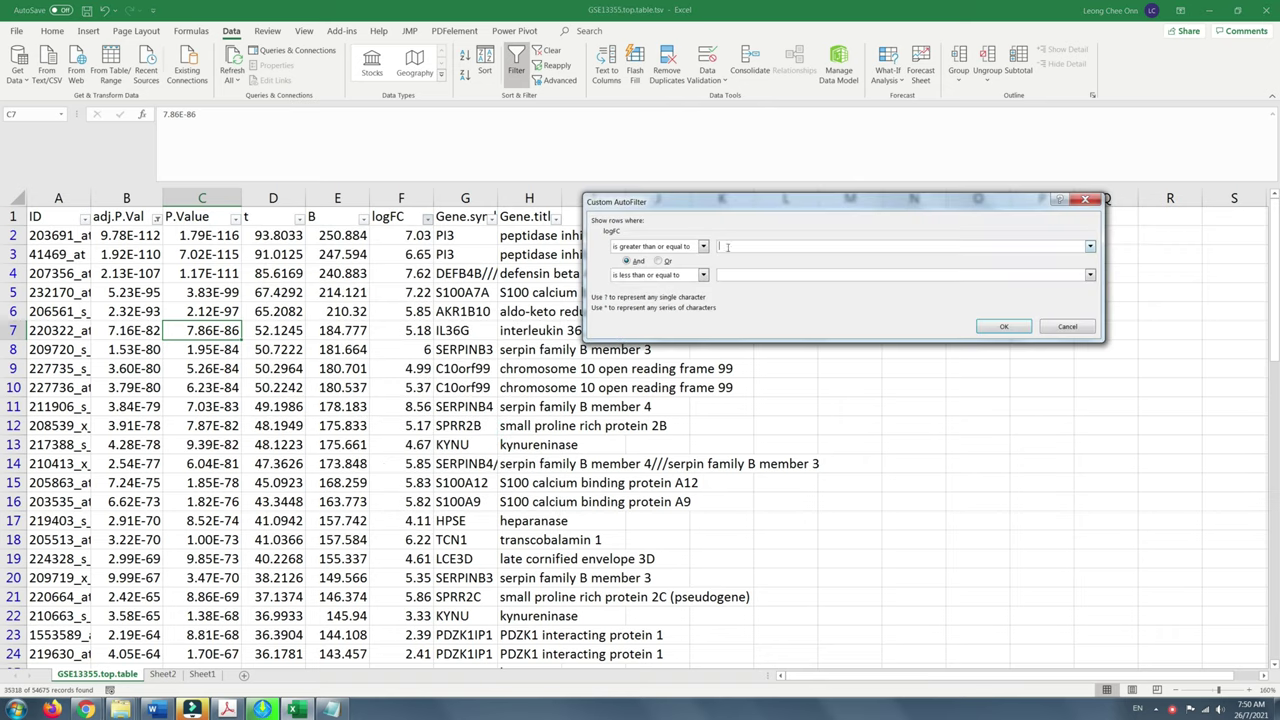
click(665, 261)
click(733, 275)
click(1003, 327)
click(382, 306)
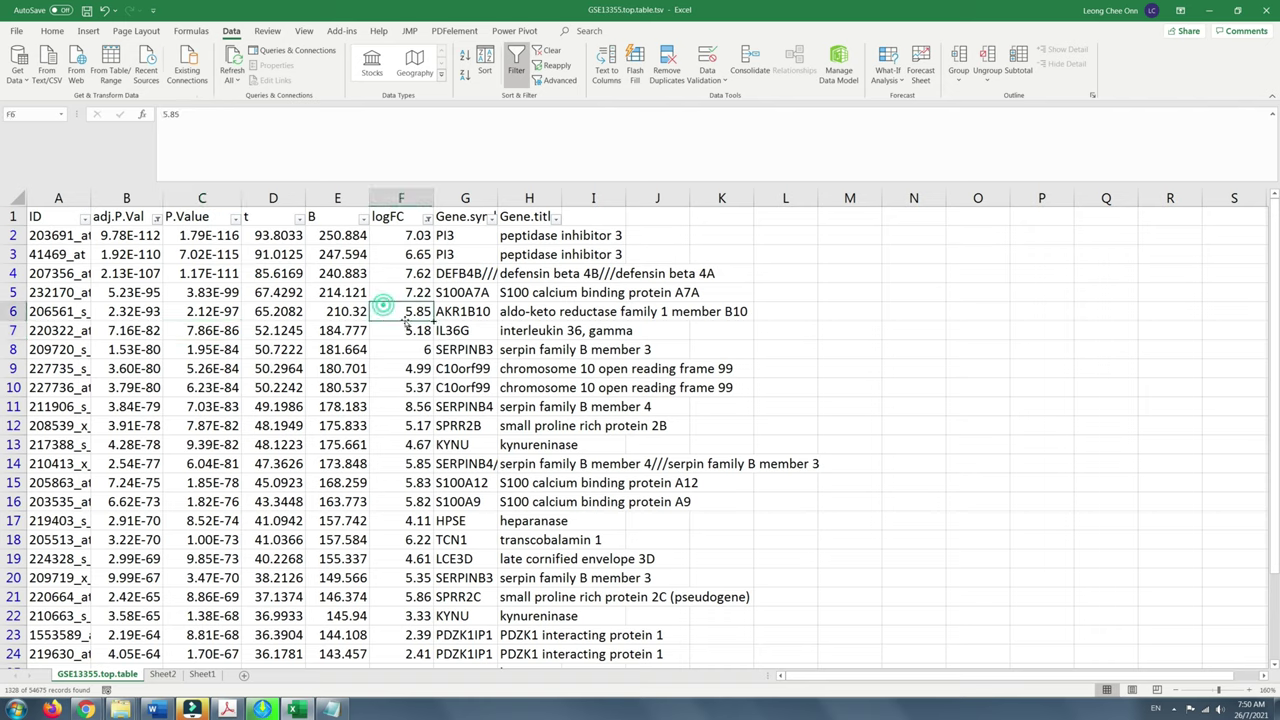
Exclude blank Gene.symbol rows, leaving 1281 of 54675 records
click(492, 217)
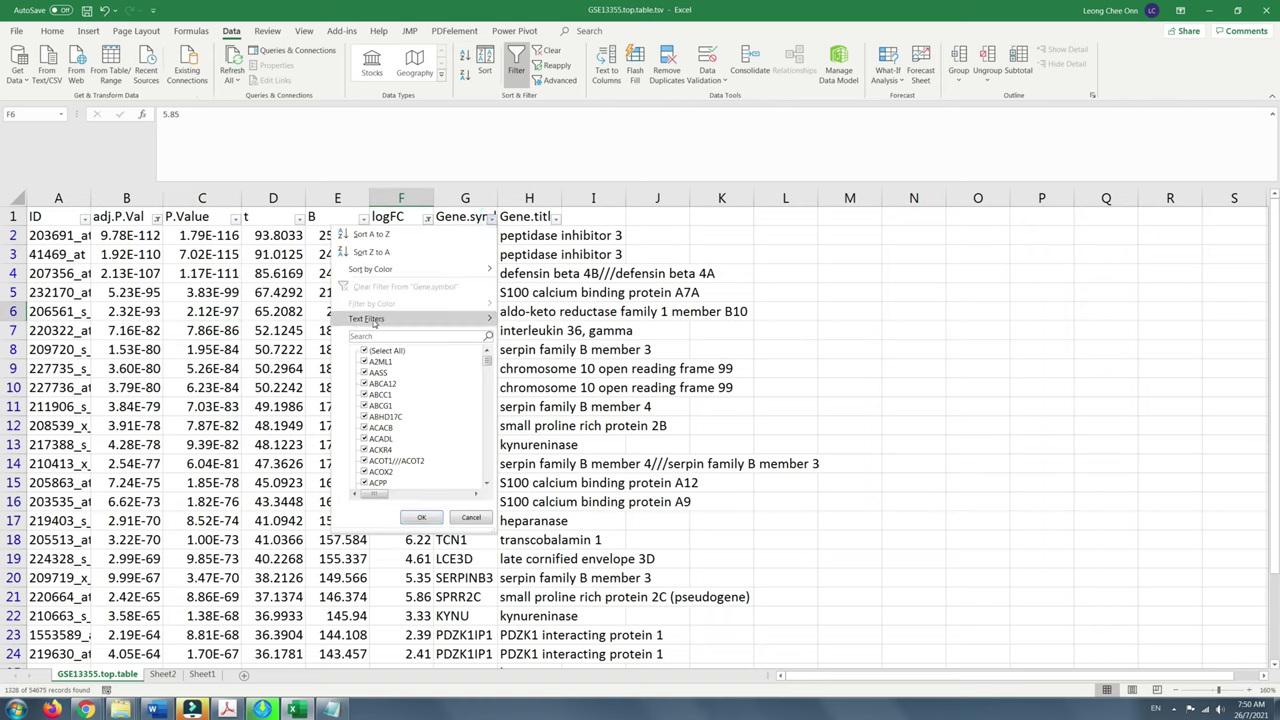
mouse_move(380, 318)
drag(488, 364, 488, 474)
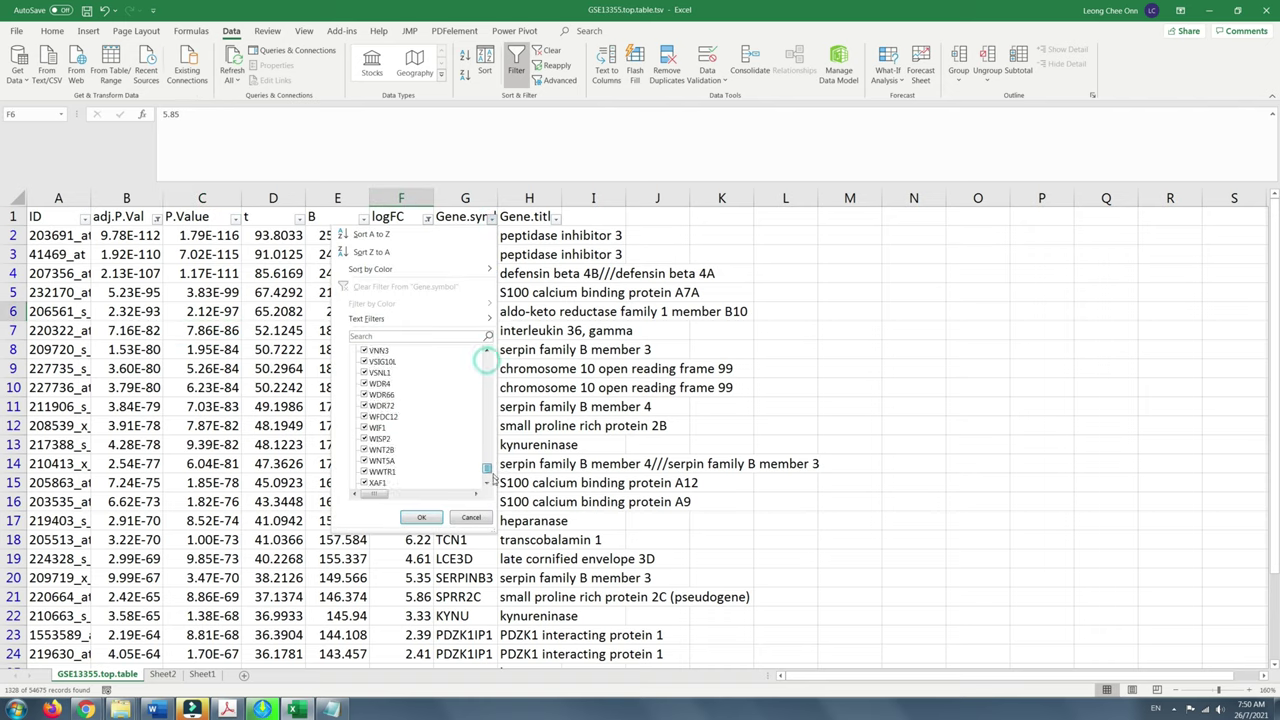
click(388, 484)
click(421, 517)
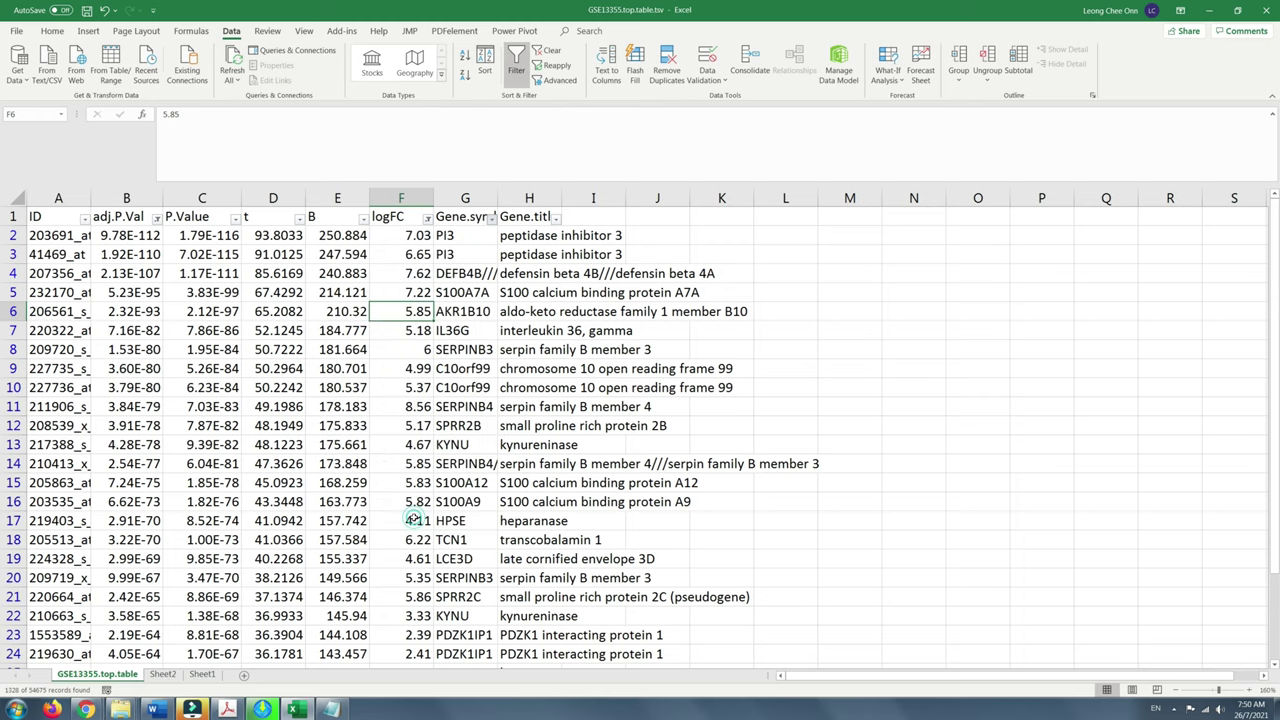
click(395, 388)
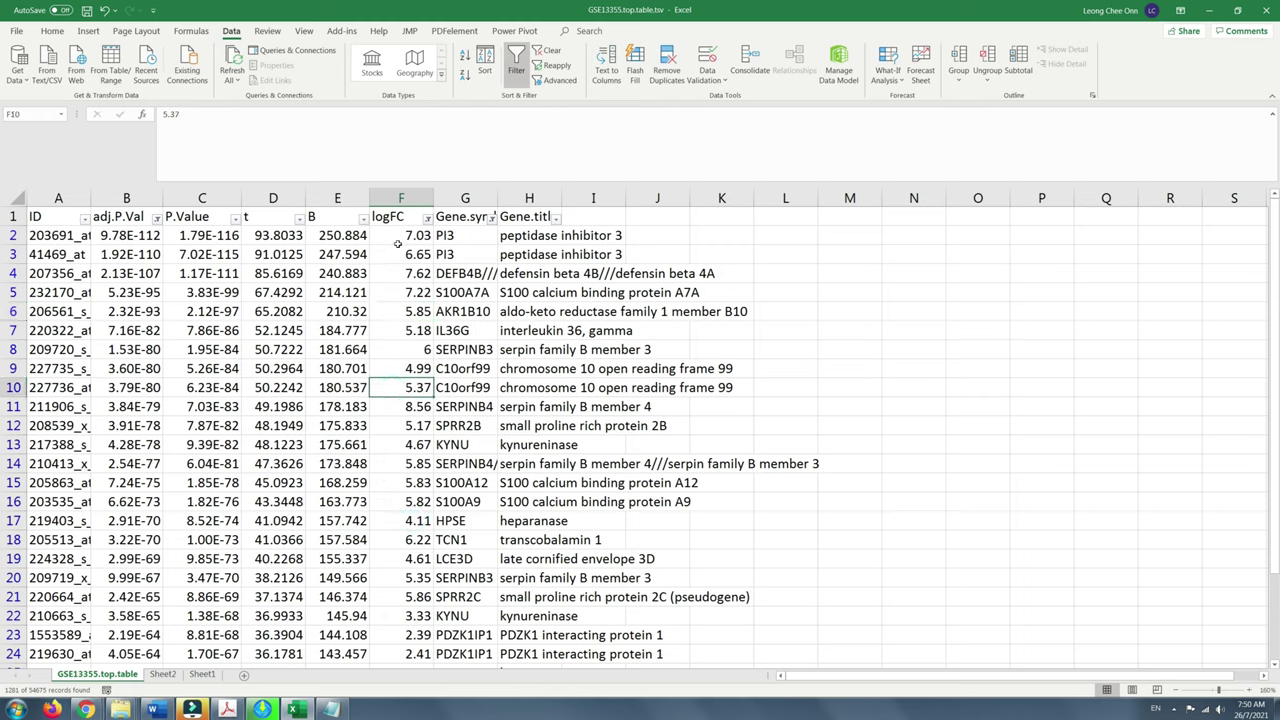
click(427, 218)
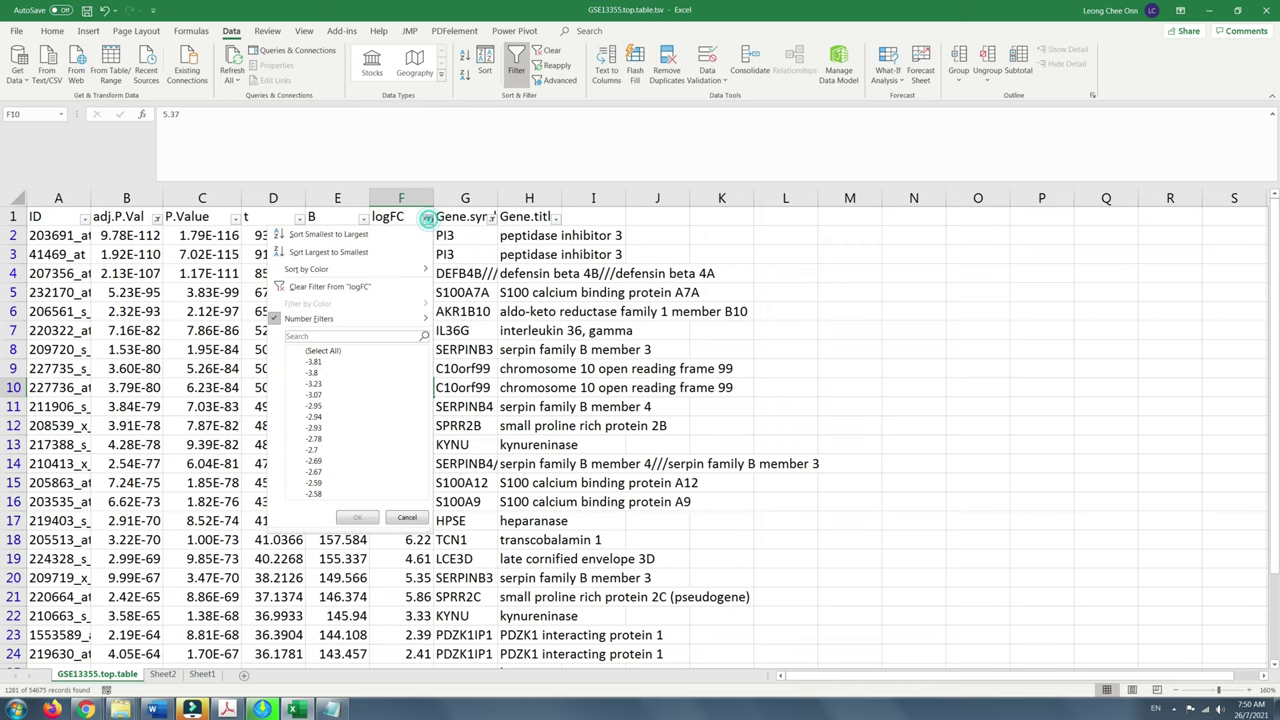
Sort logFC largest to smallest (SERPINB4 at 8.56 first) and select symbols down to the last logFC 1 gene
click(325, 252)
click(405, 292)
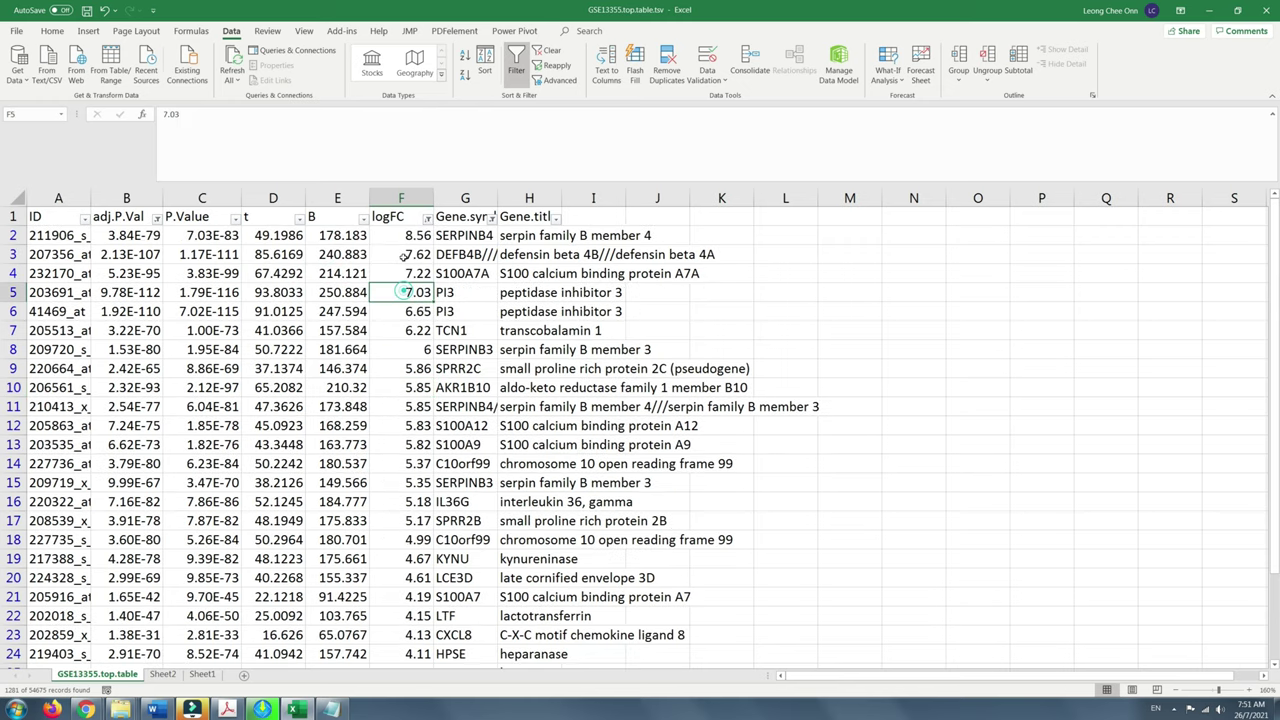
click(458, 235)
scroll(456, 318, down, 20)
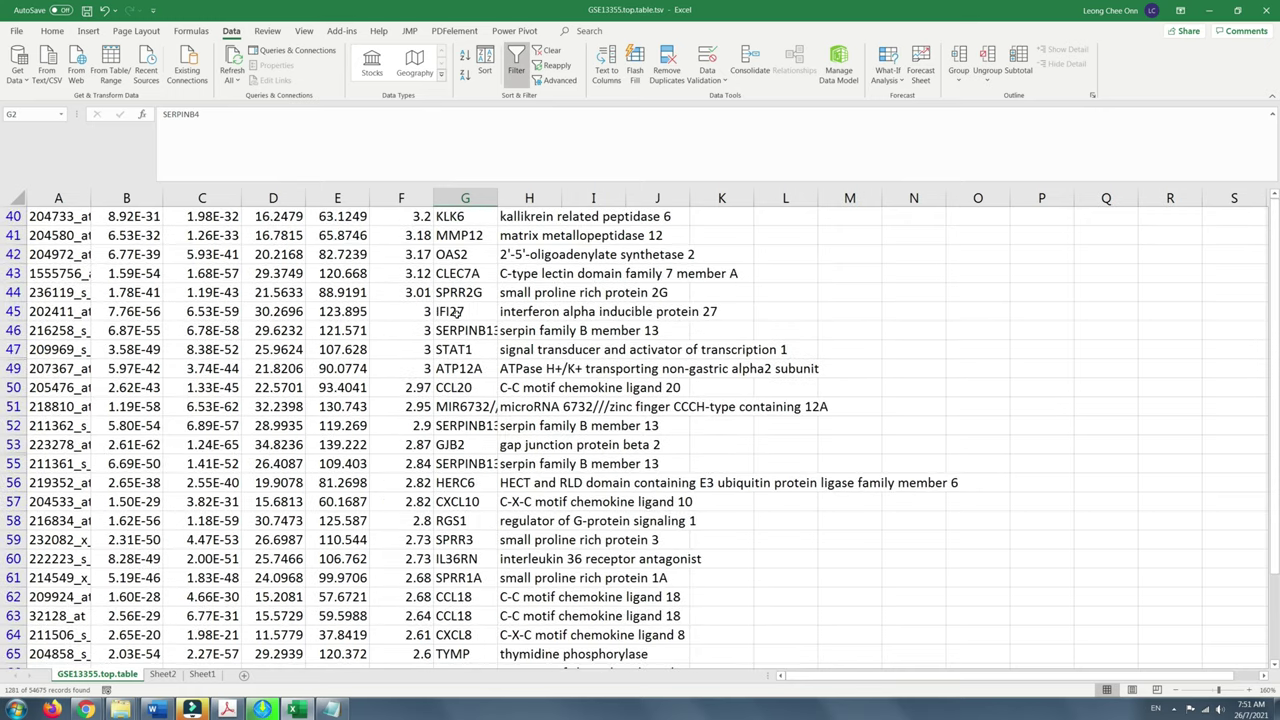
scroll(456, 318, down, 20)
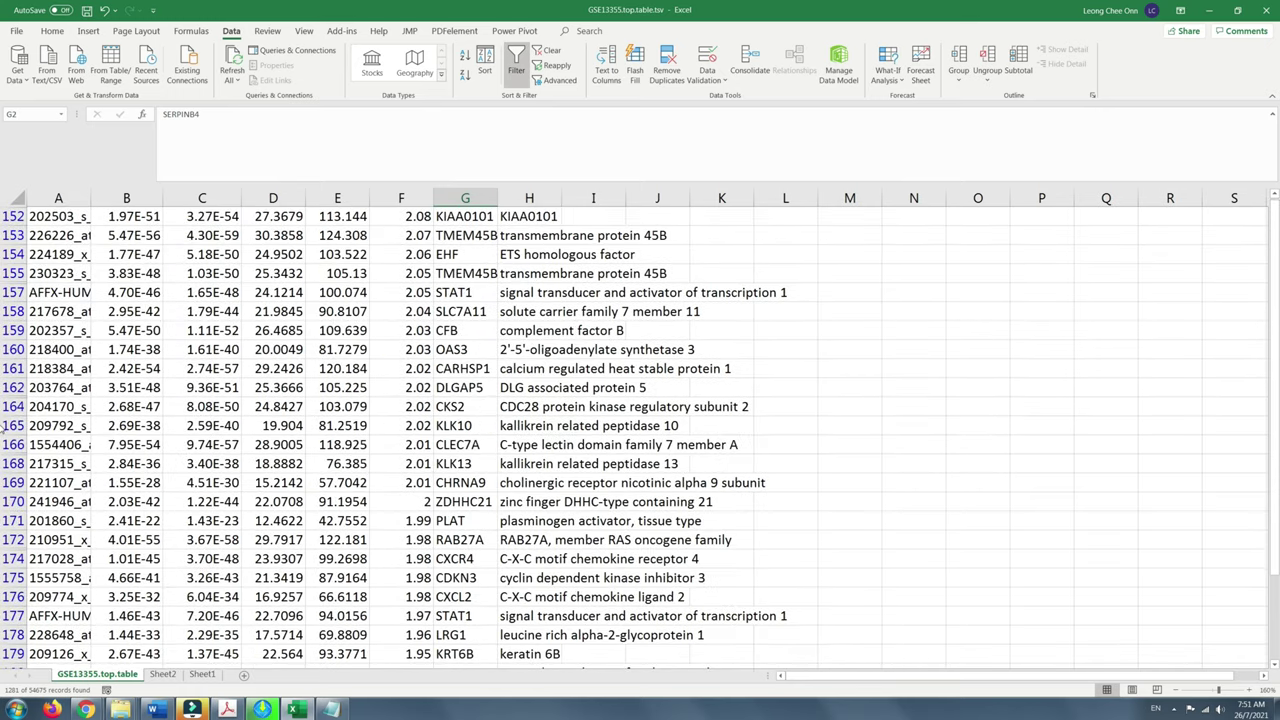
drag(1274, 441, 1271, 519)
shift+click(466, 329)
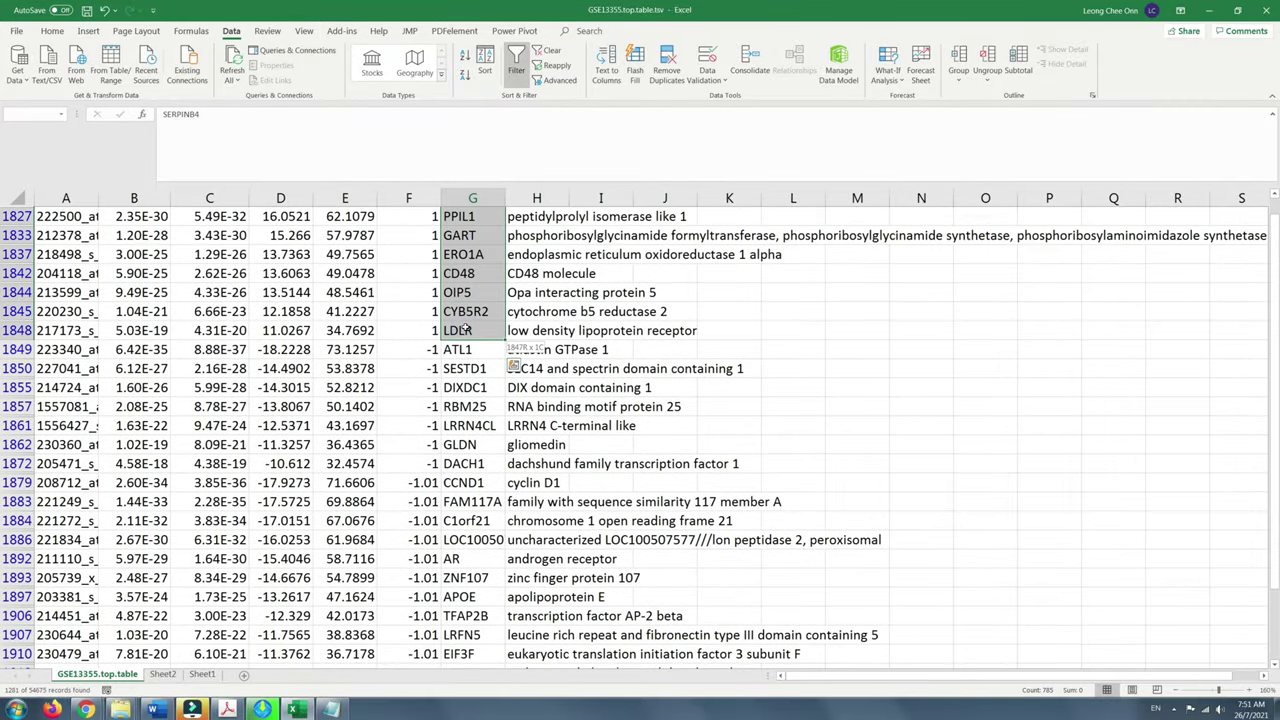
Head Sheet2 column A with UP and paste the up-regulated gene symbols beneath it
key(ctrl+c)
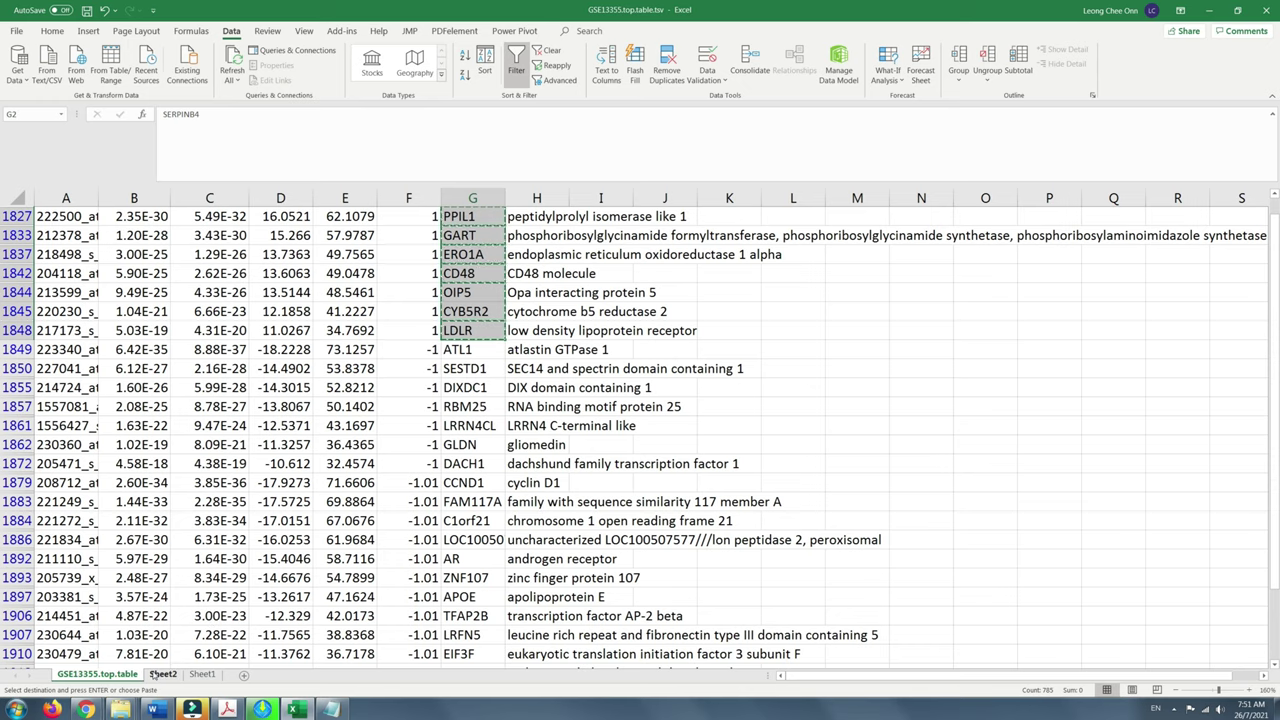
click(160, 674)
text(UP)
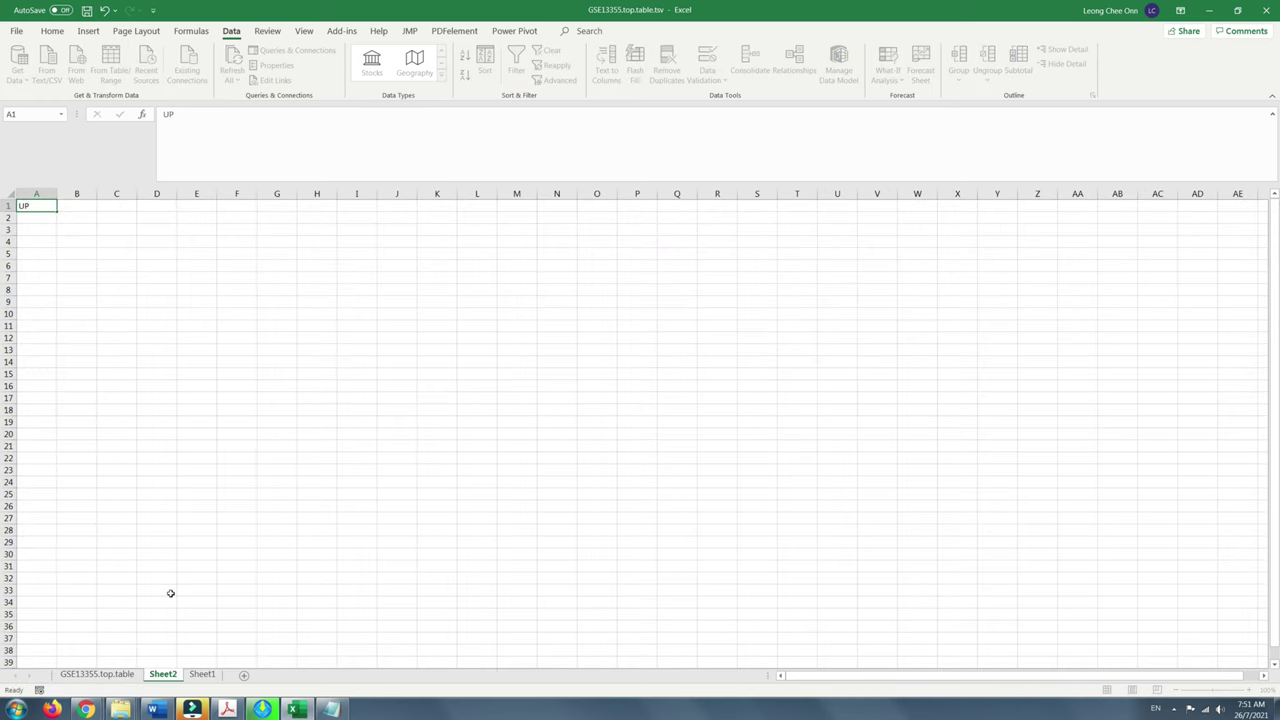
key(Return)
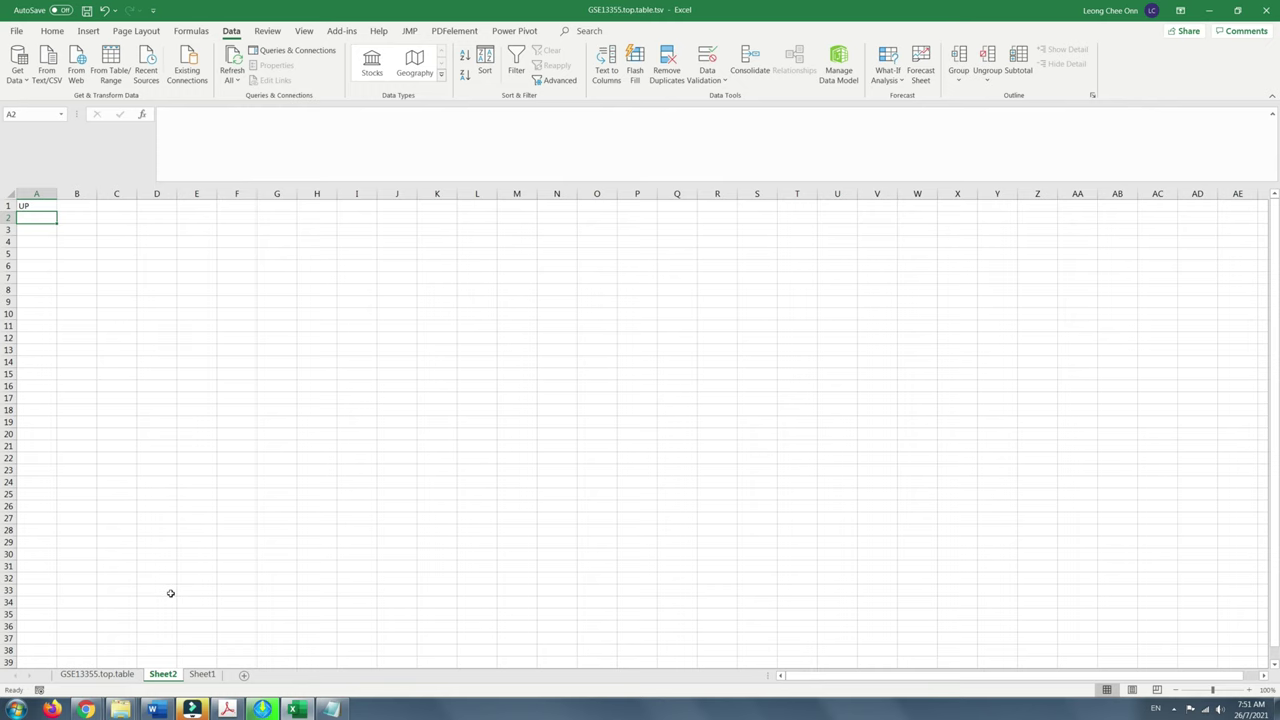
click(97, 674)
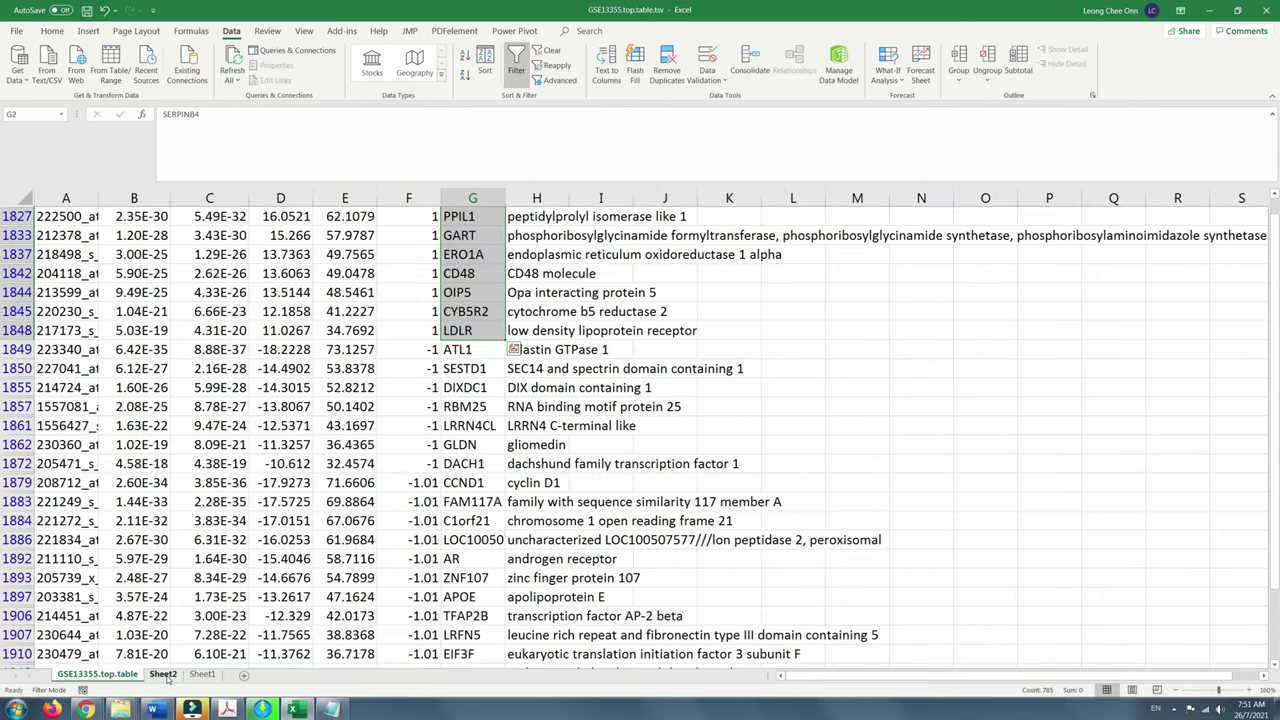
key(ctrl+c)
click(165, 675)
key(ctrl+v)
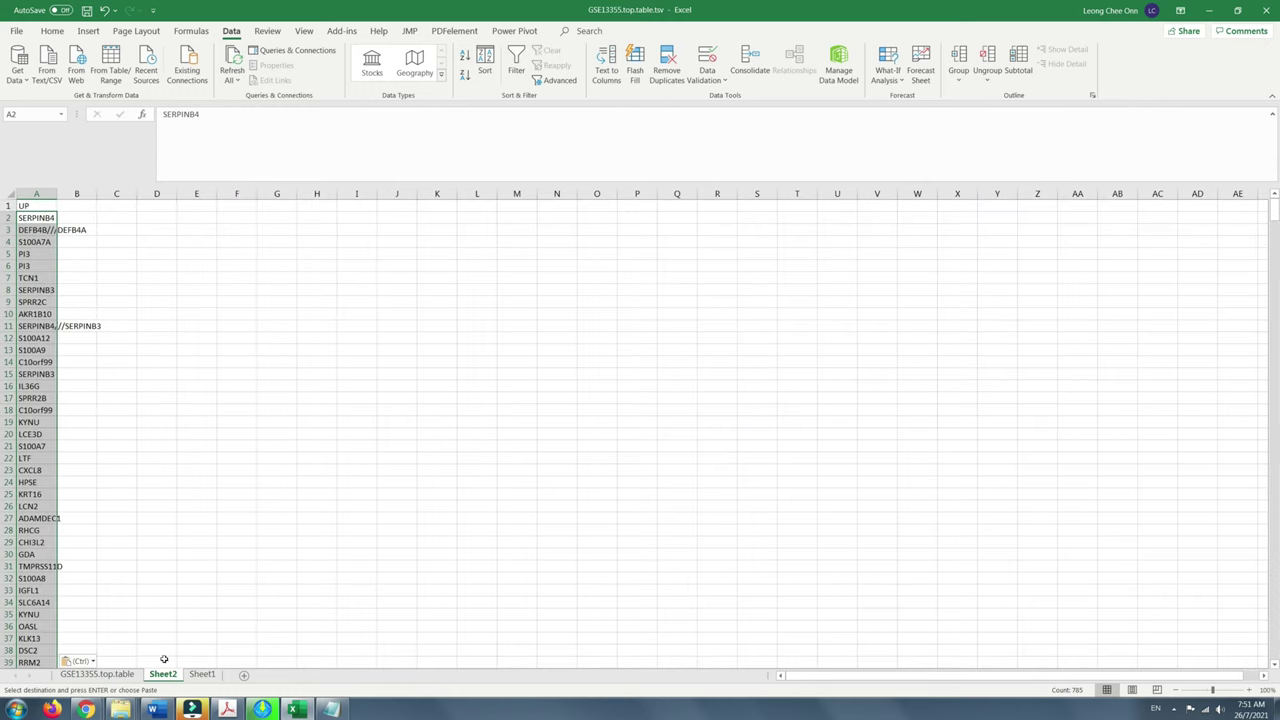
Split column A at '/' with Text to Columns and clear the split-off extra columns
click(606, 68)
click(936, 389)
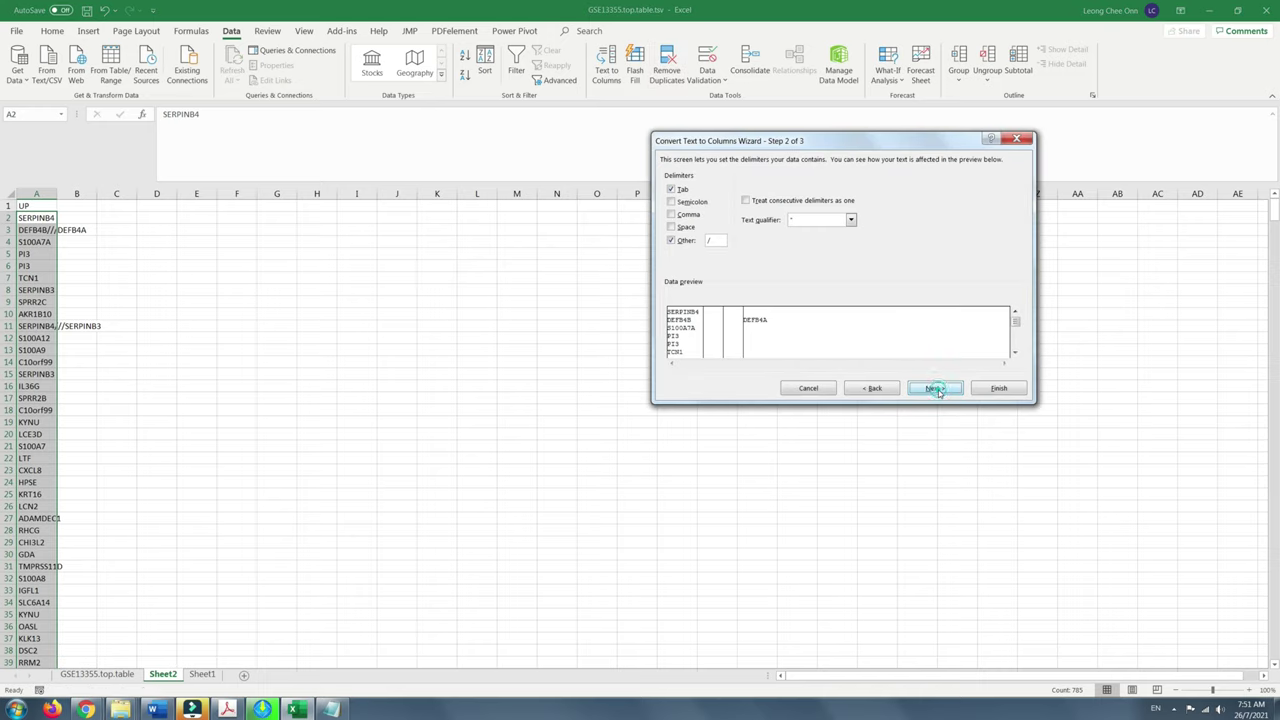
click(990, 389)
click(286, 337)
drag(76, 193, 1190, 346)
key(Delete)
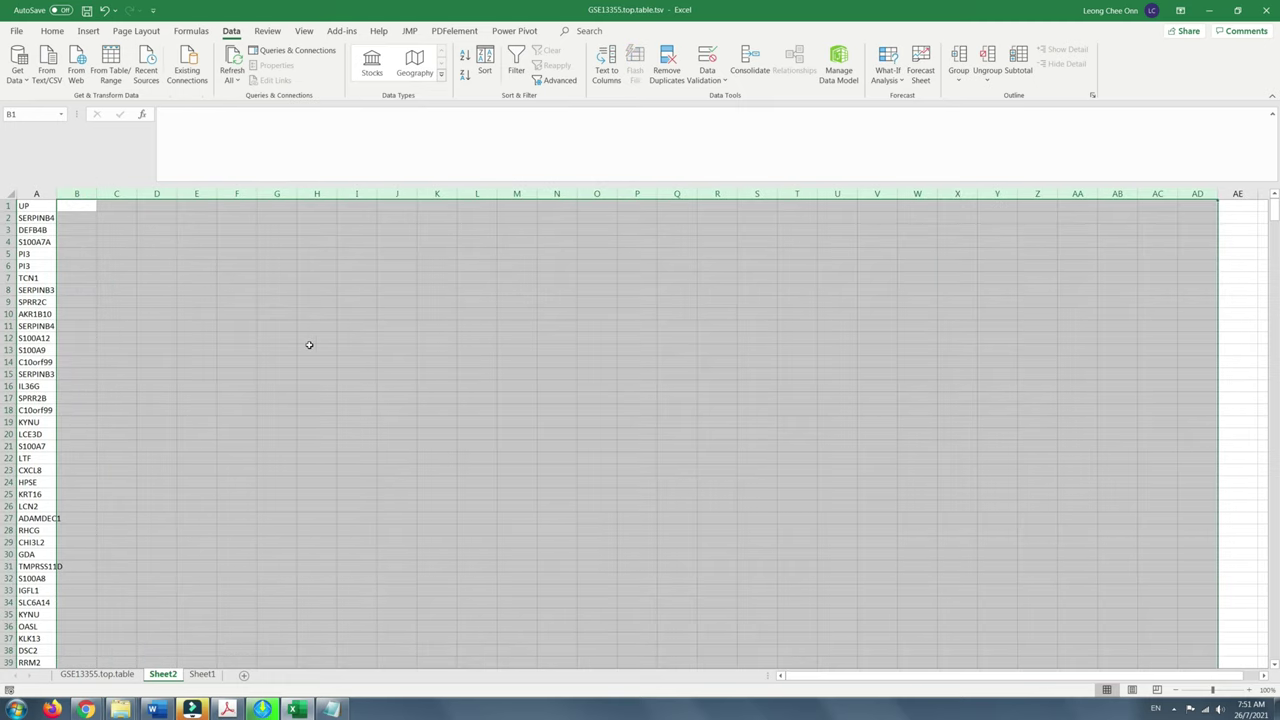
click(237, 339)
click(206, 326)
Remove duplicate UP gene symbols, deleting 301 and leaving 584 unique values
click(36, 218)
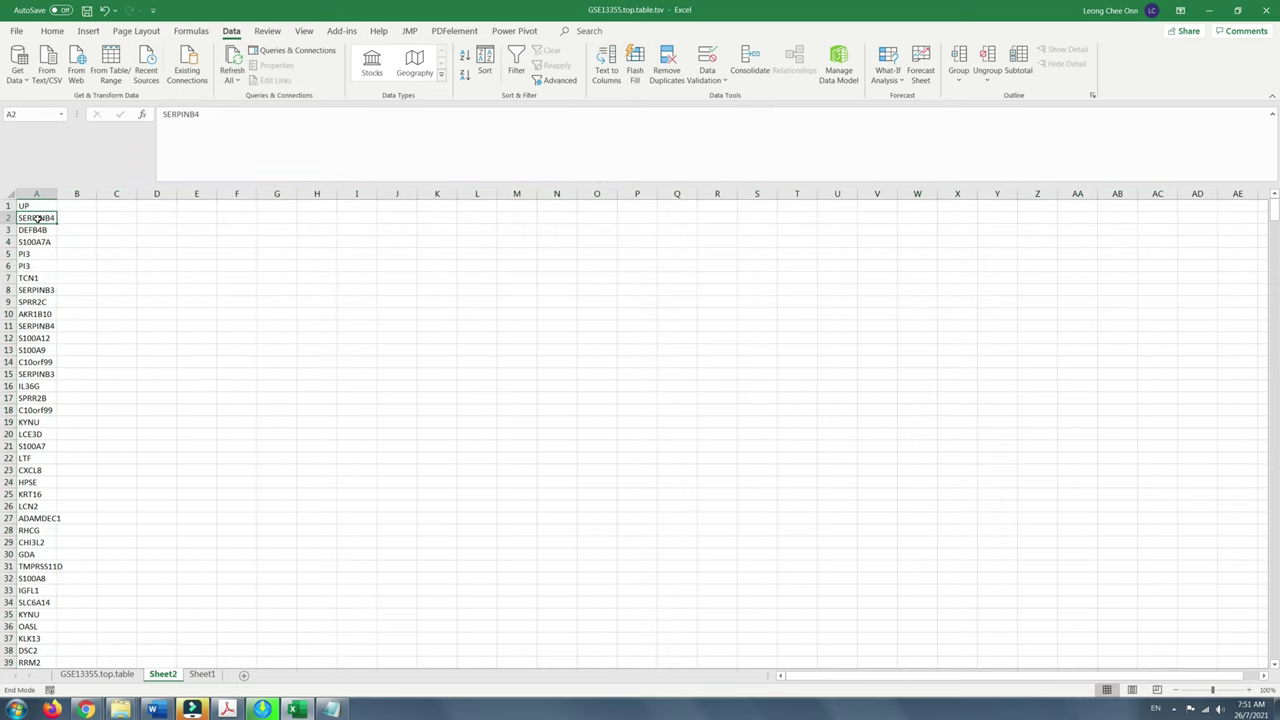
key(shift+Down)
click(662, 76)
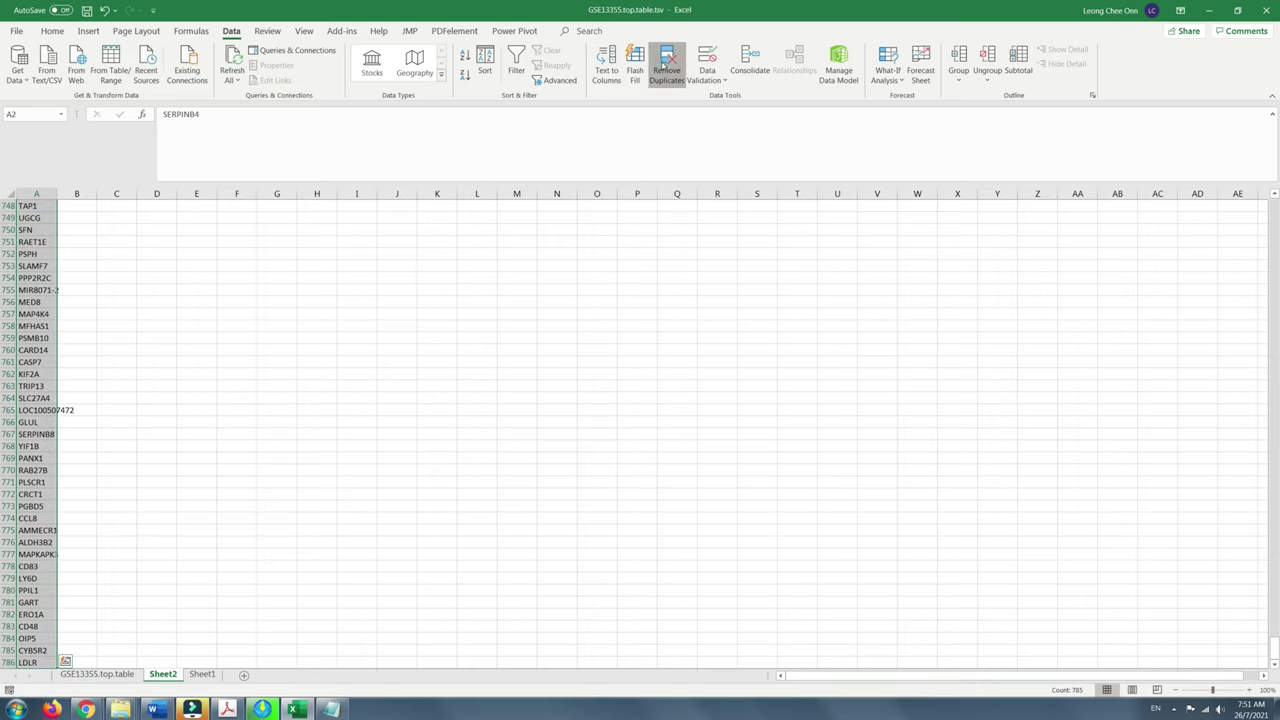
click(869, 352)
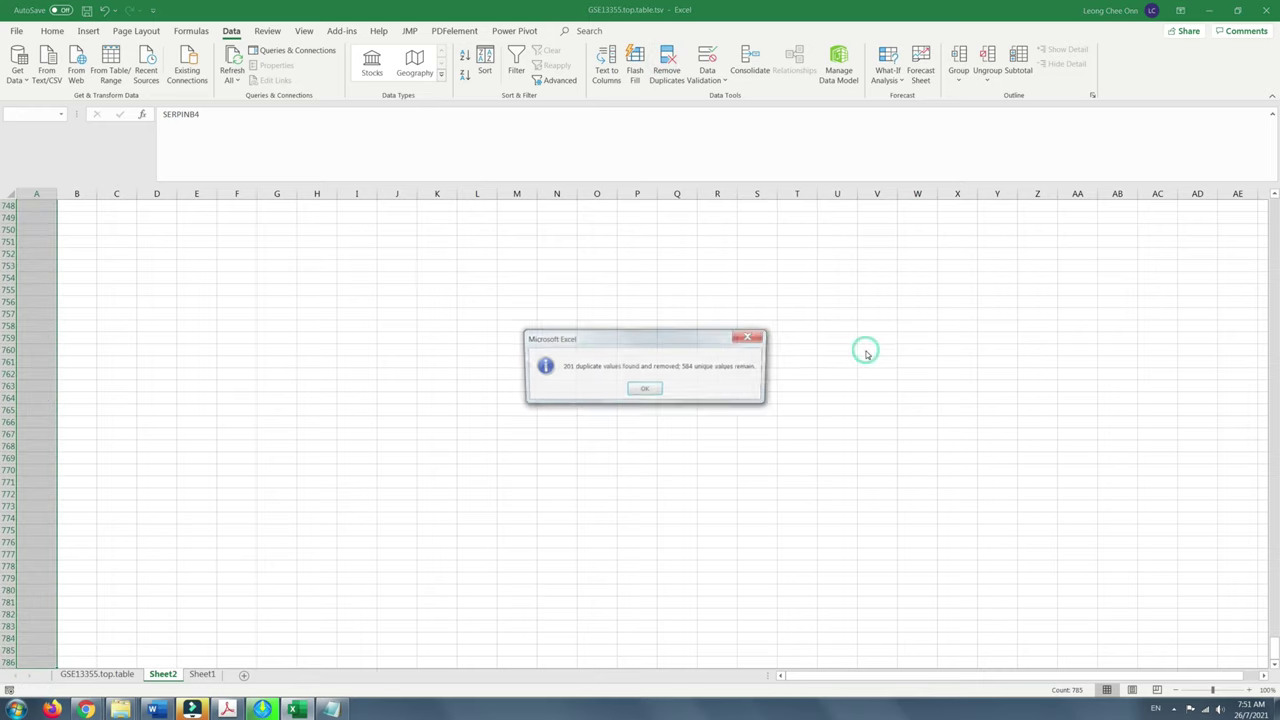
click(645, 391)
click(196, 326)
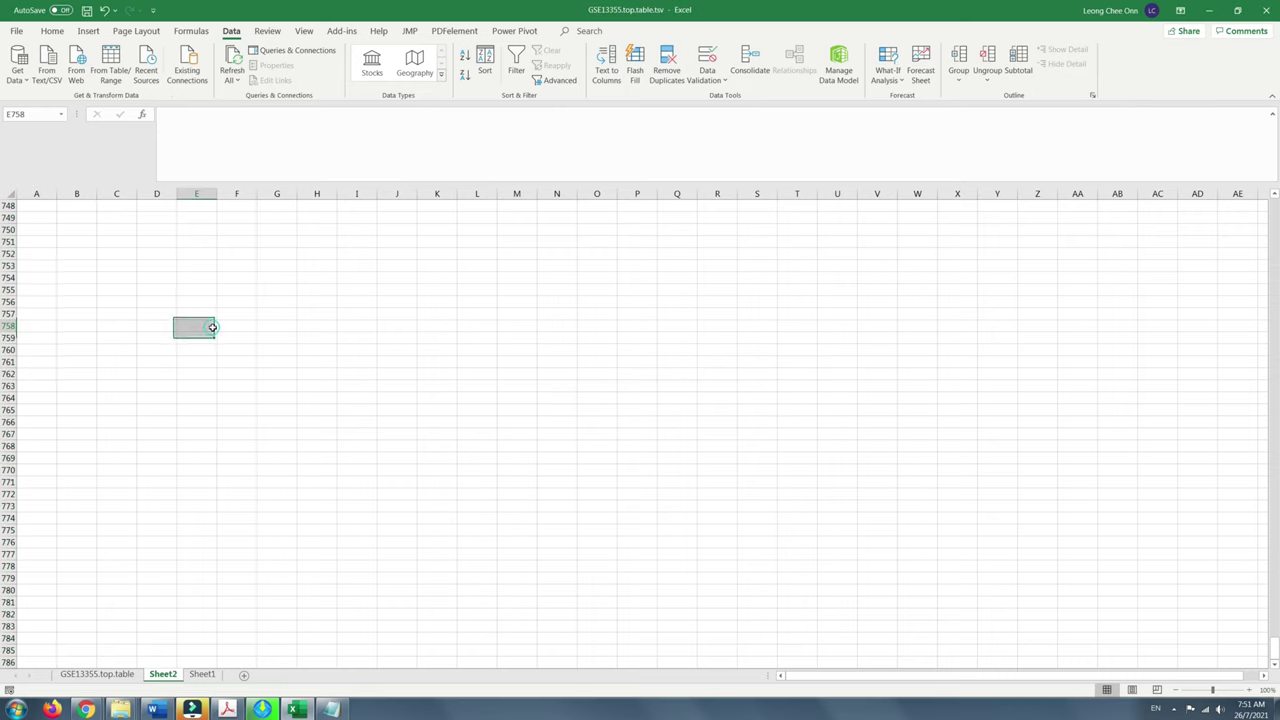
drag(1274, 648, 1274, 205)
Type the DOWN header in B1 of Sheet2 and return to the GSE13355 data sheet
click(74, 204)
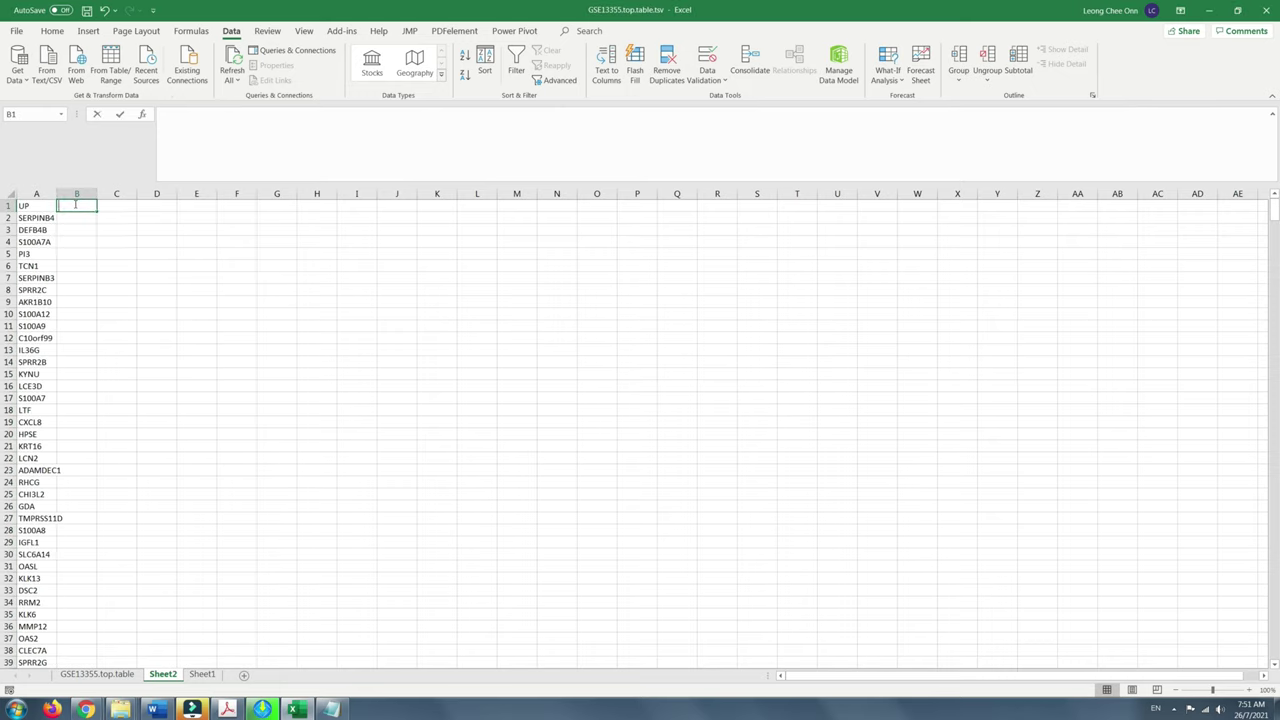
text(DOWN)
key(Return)
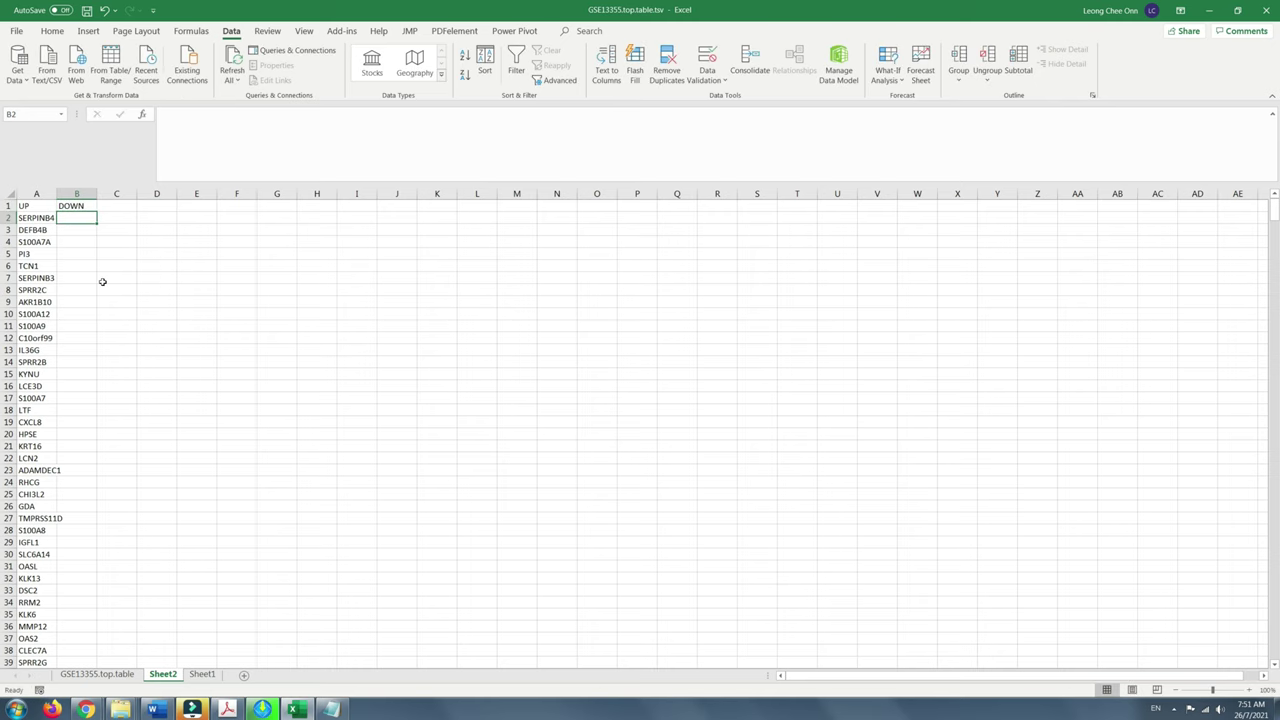
click(100, 675)
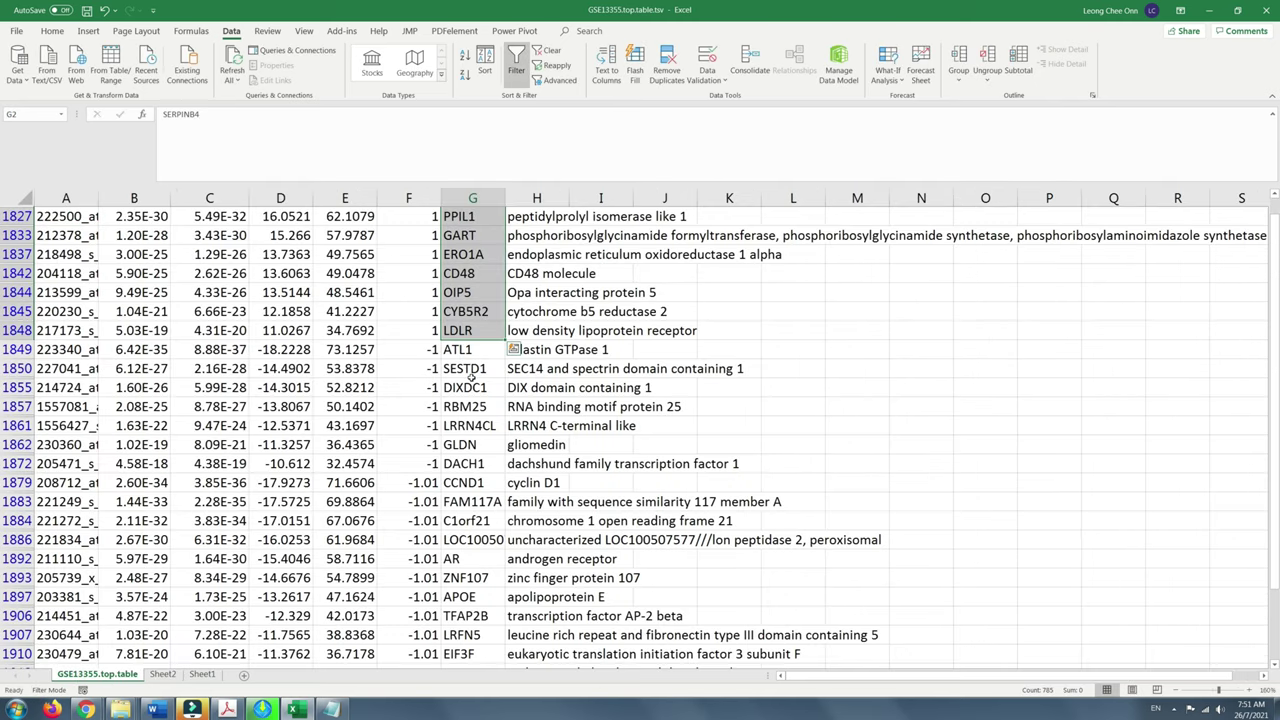
click(471, 372)
click(466, 350)
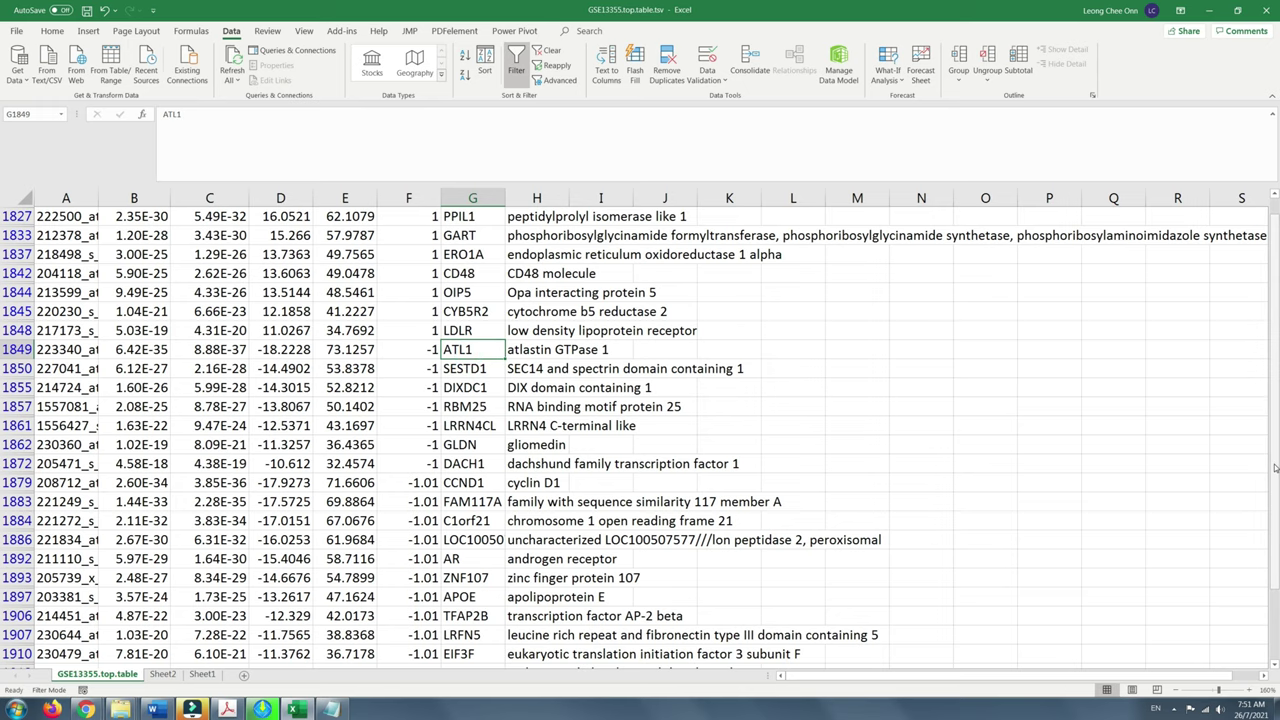
drag(1275, 469, 1275, 230)
Sort logFC smallest to largest (WIF1 at -3.81 first) and select down-regulated symbols through DACH1
click(427, 218)
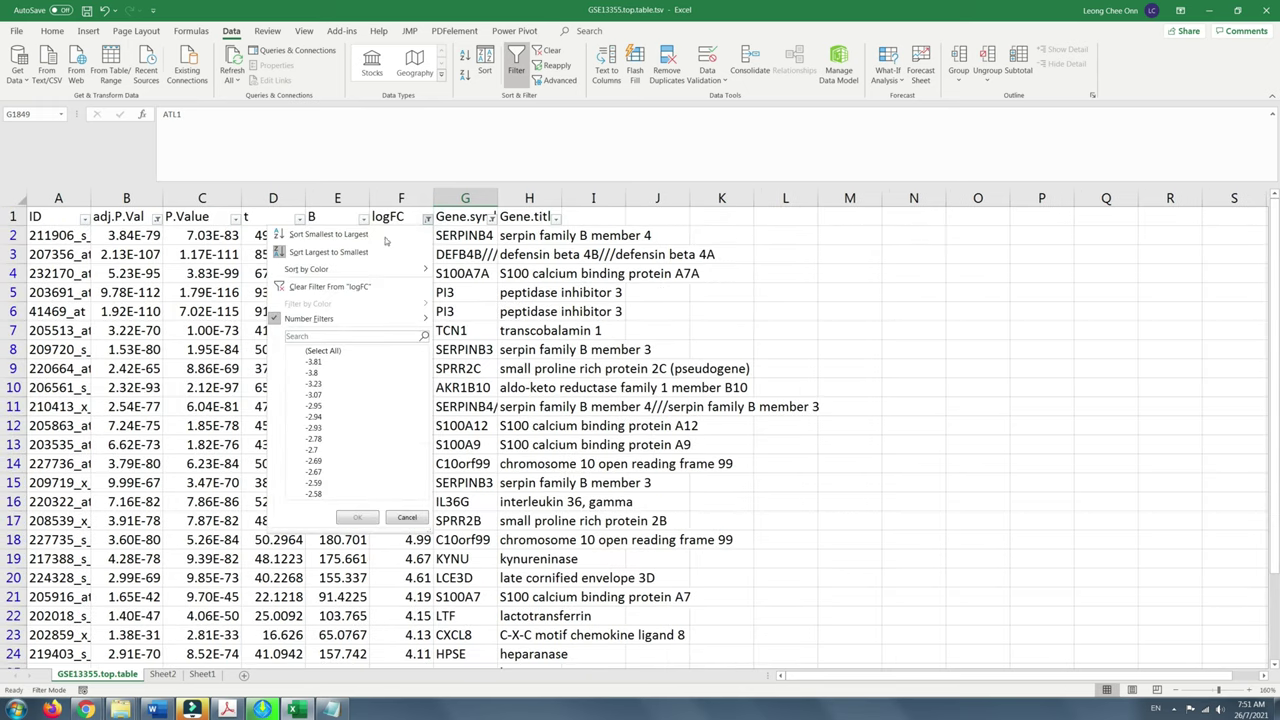
click(327, 233)
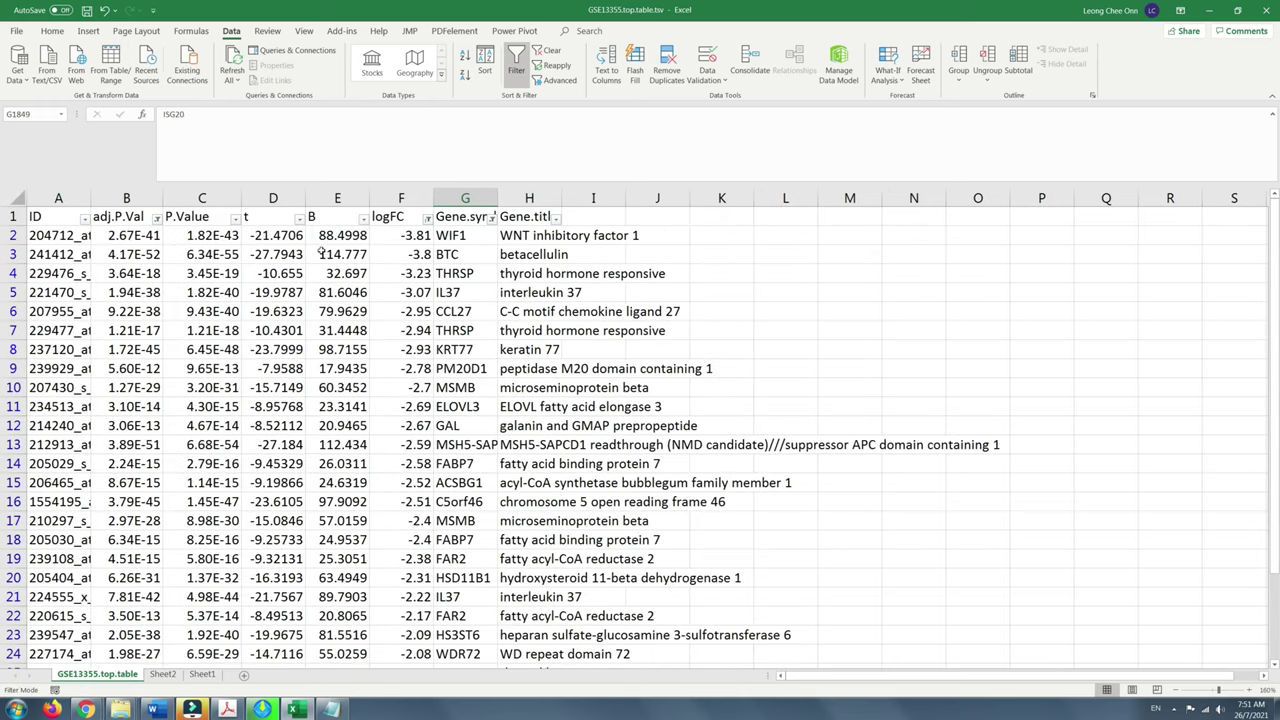
click(403, 235)
scroll(411, 284, down, 5)
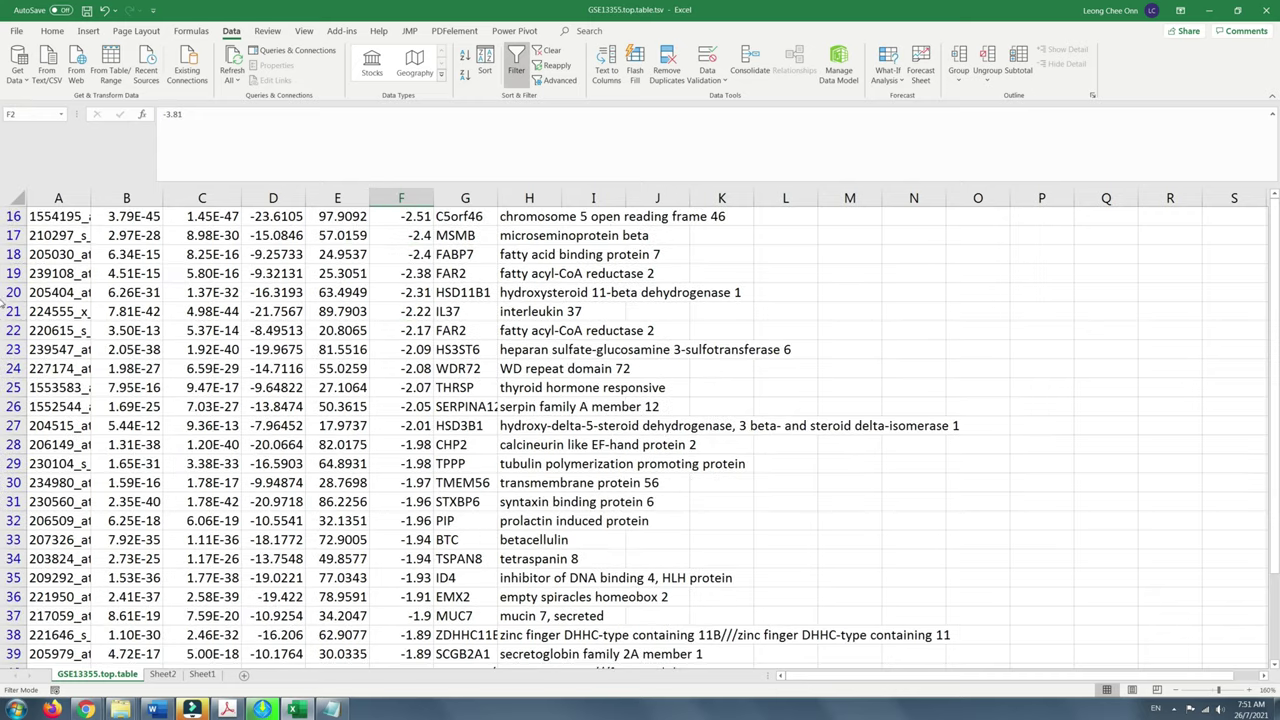
drag(1275, 215, 1268, 340)
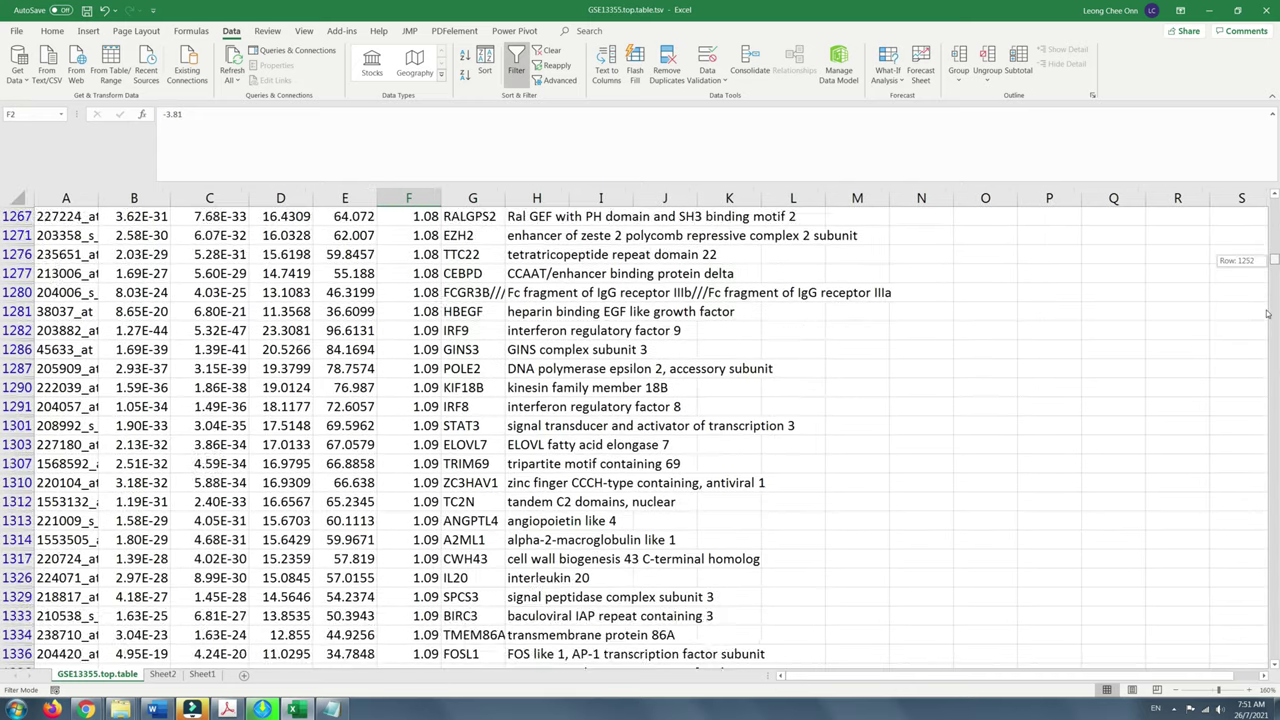
middle_click(811, 463)
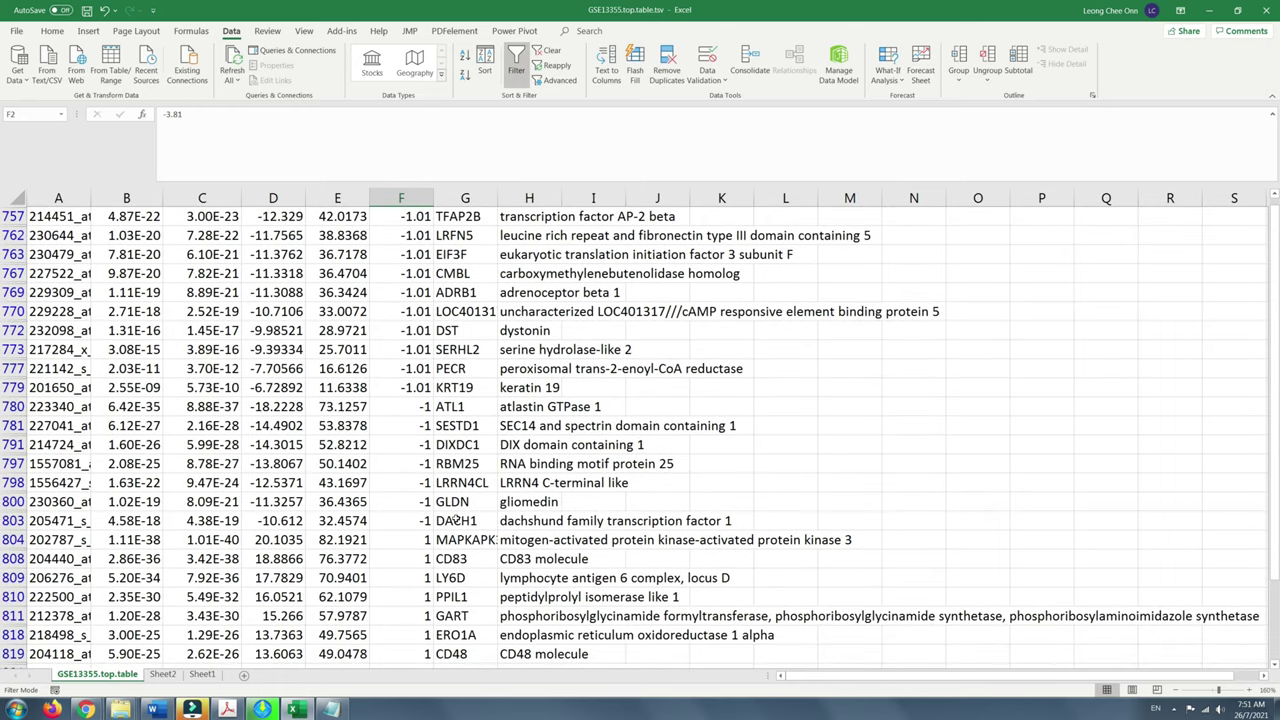
click(455, 517)
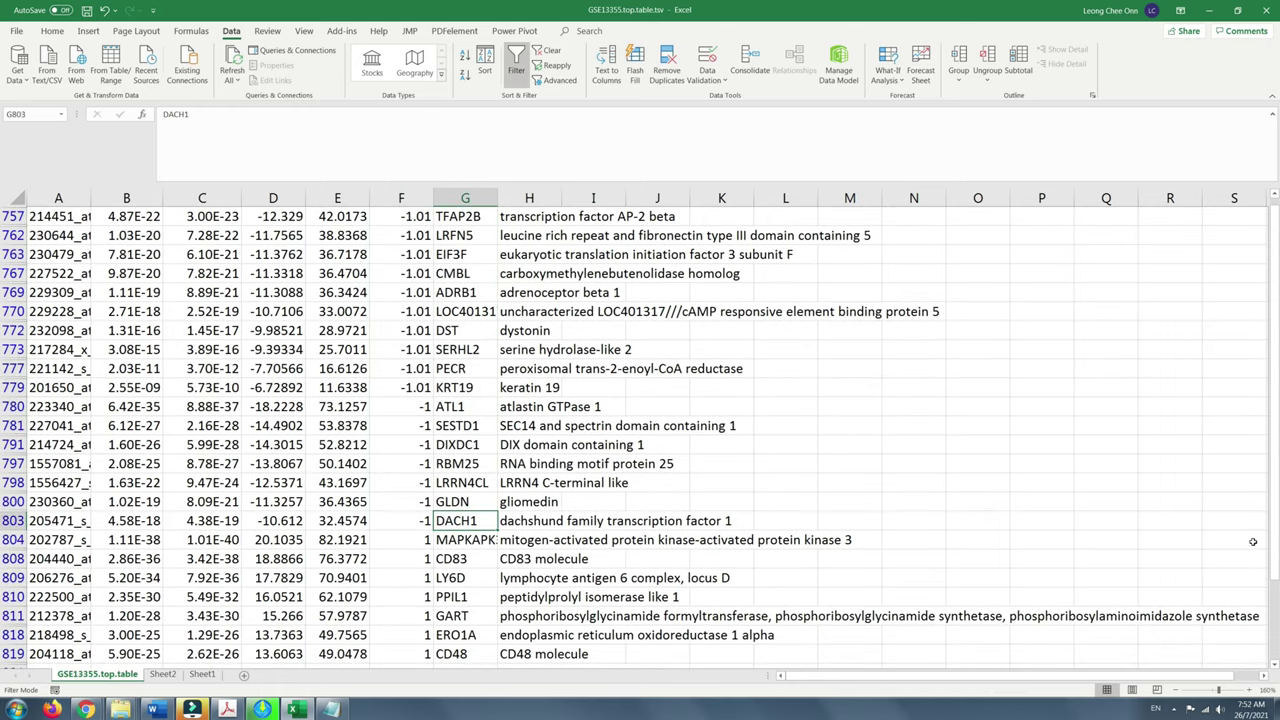
drag(1276, 543, 1276, 325)
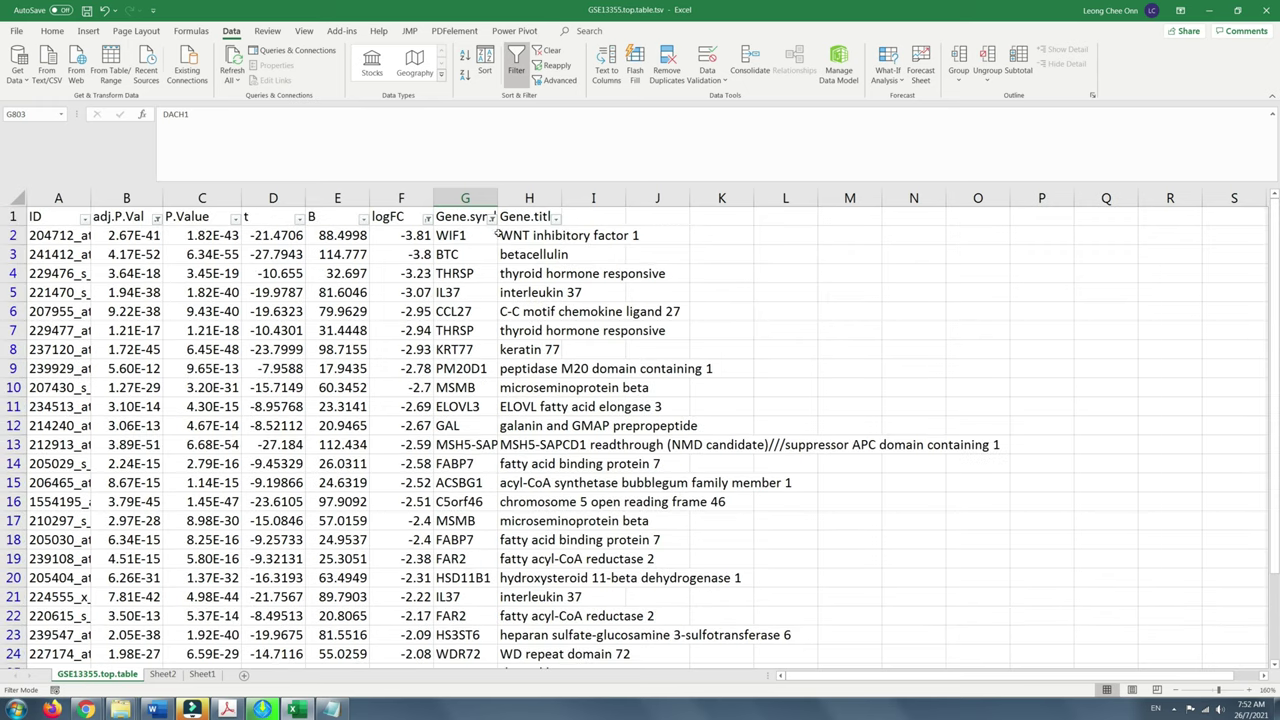
key(ctrl+space)
Paste the down-regulated symbols under DOWN, split them at '/', and clear the alias columns
key(ctrl+c)
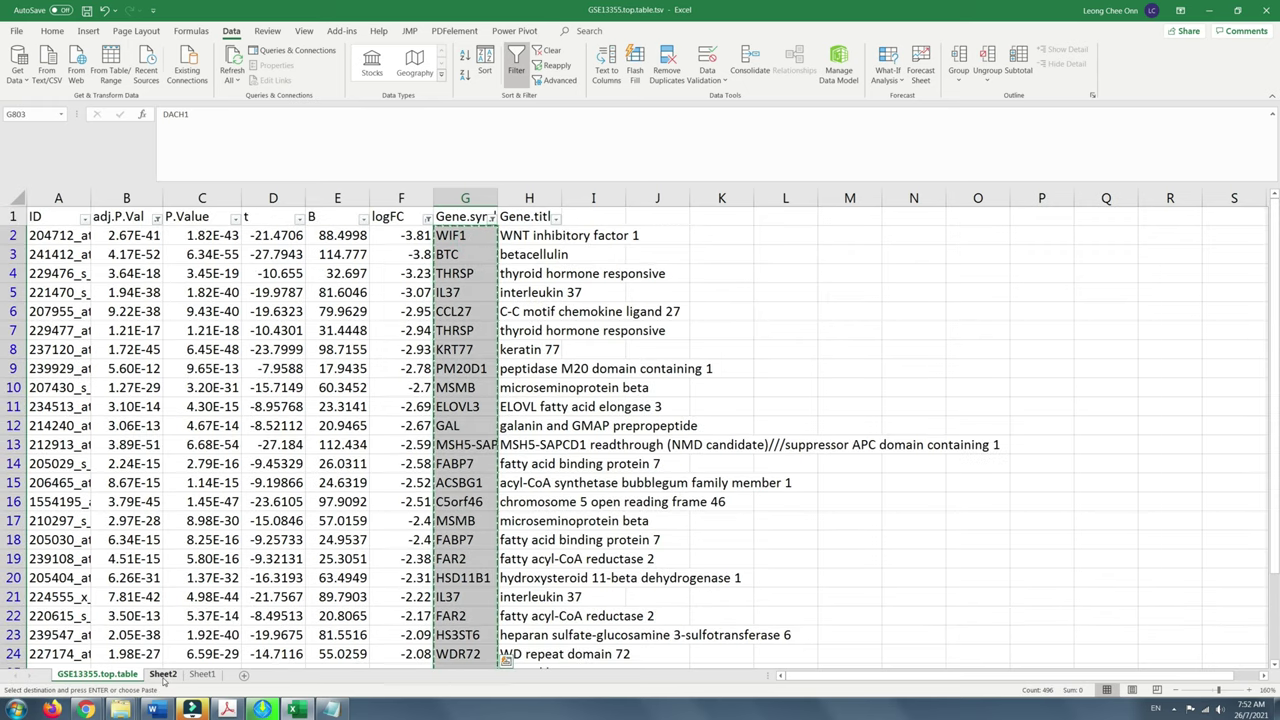
click(163, 674)
key(ctrl+v)
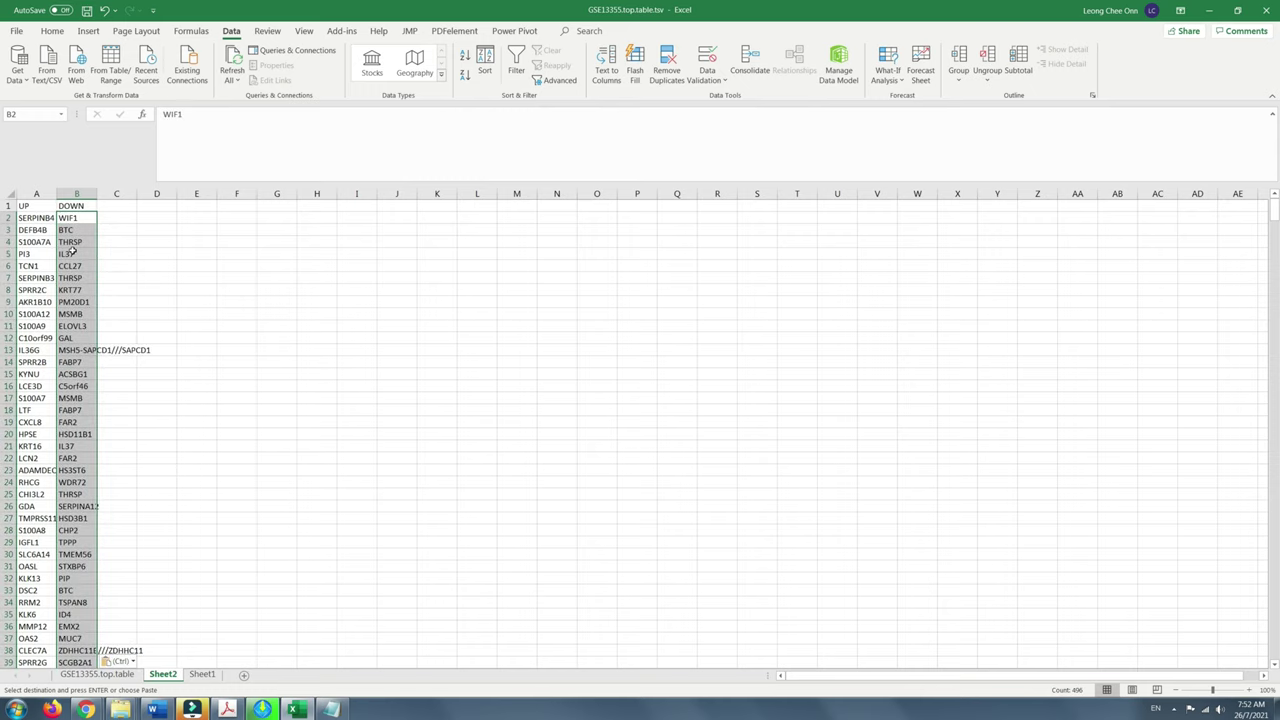
click(606, 66)
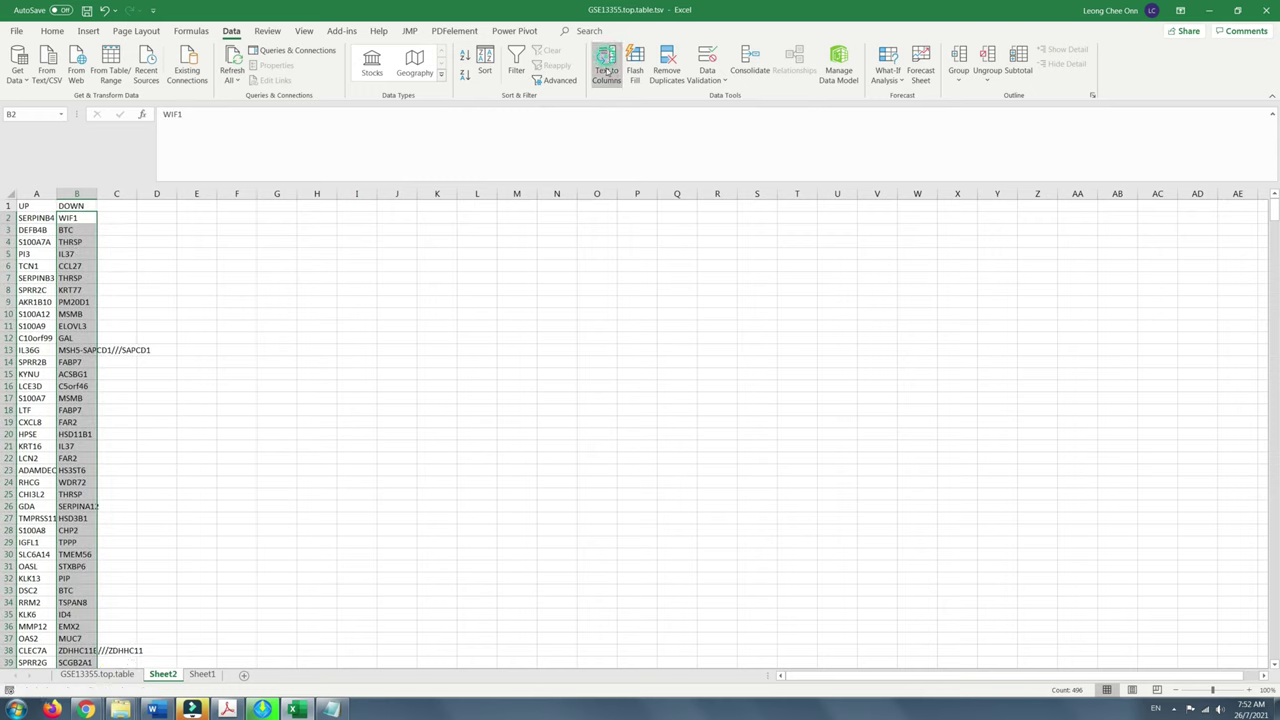
click(935, 387)
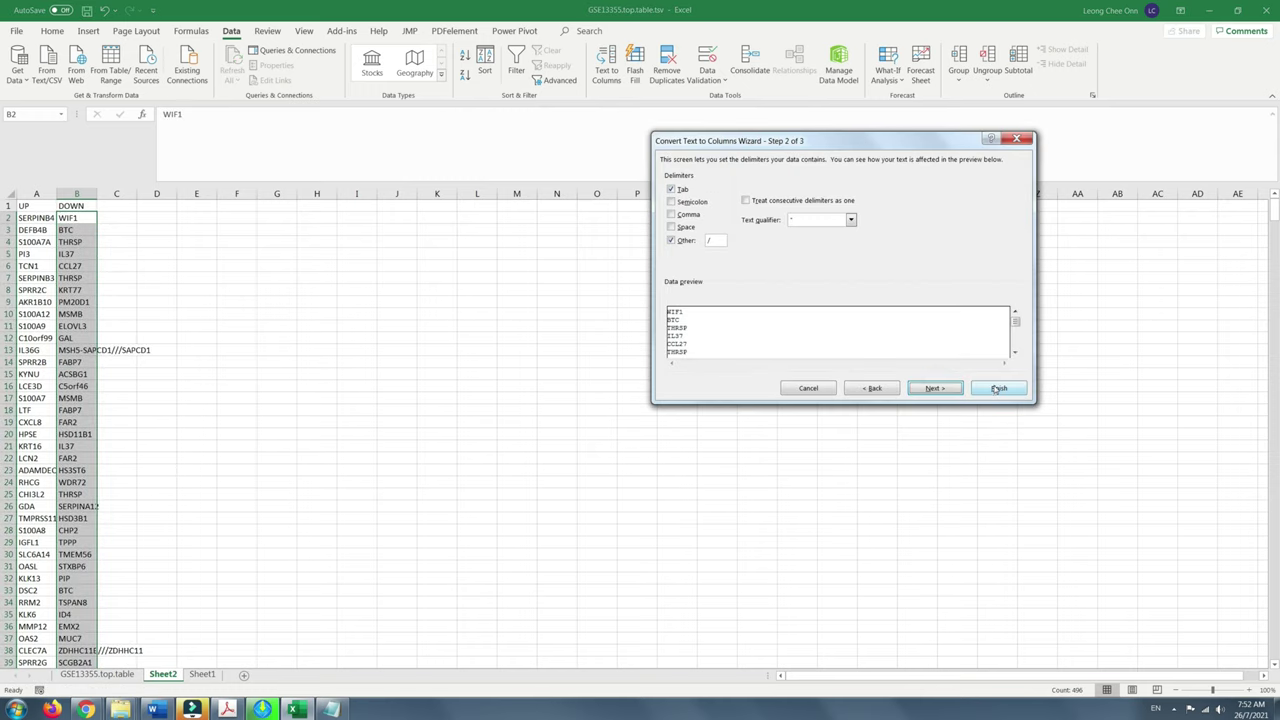
click(998, 388)
drag(117, 193, 1164, 273)
key(Delete)
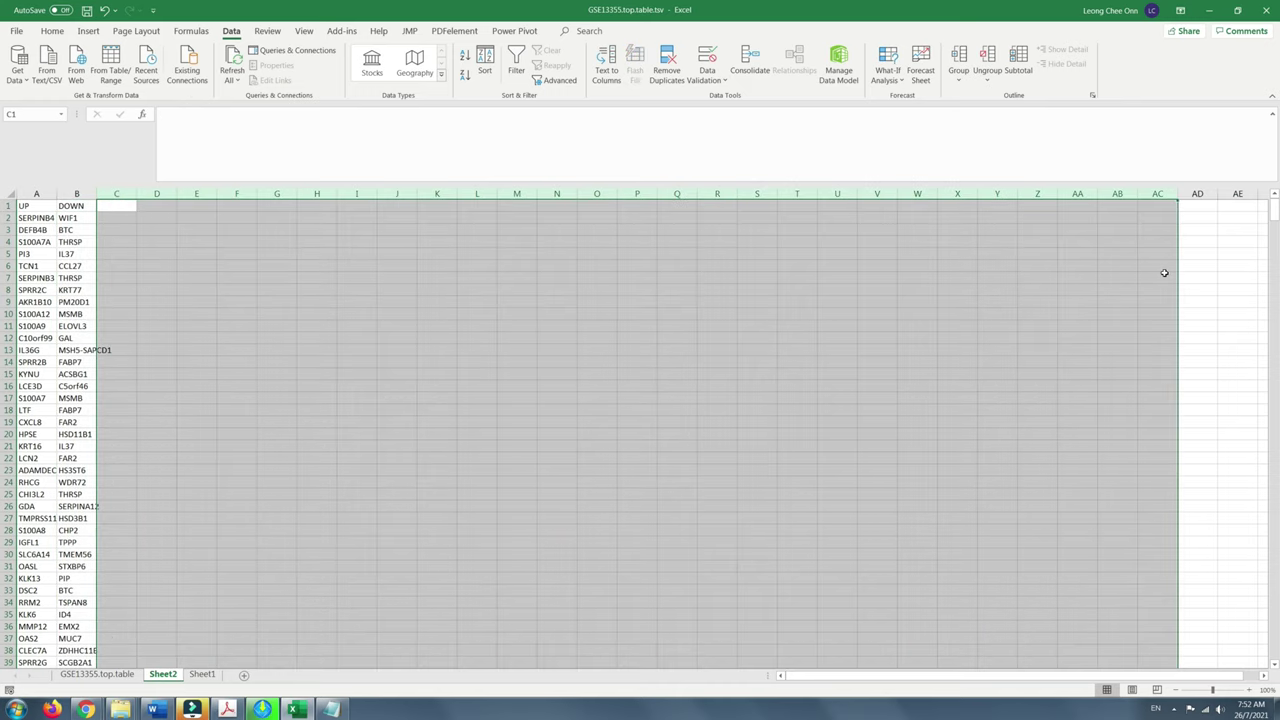
Remove duplicates from column B only, deleting 93 and leaving 403 unique genes
click(80, 218)
drag(80, 218, 100, 668)
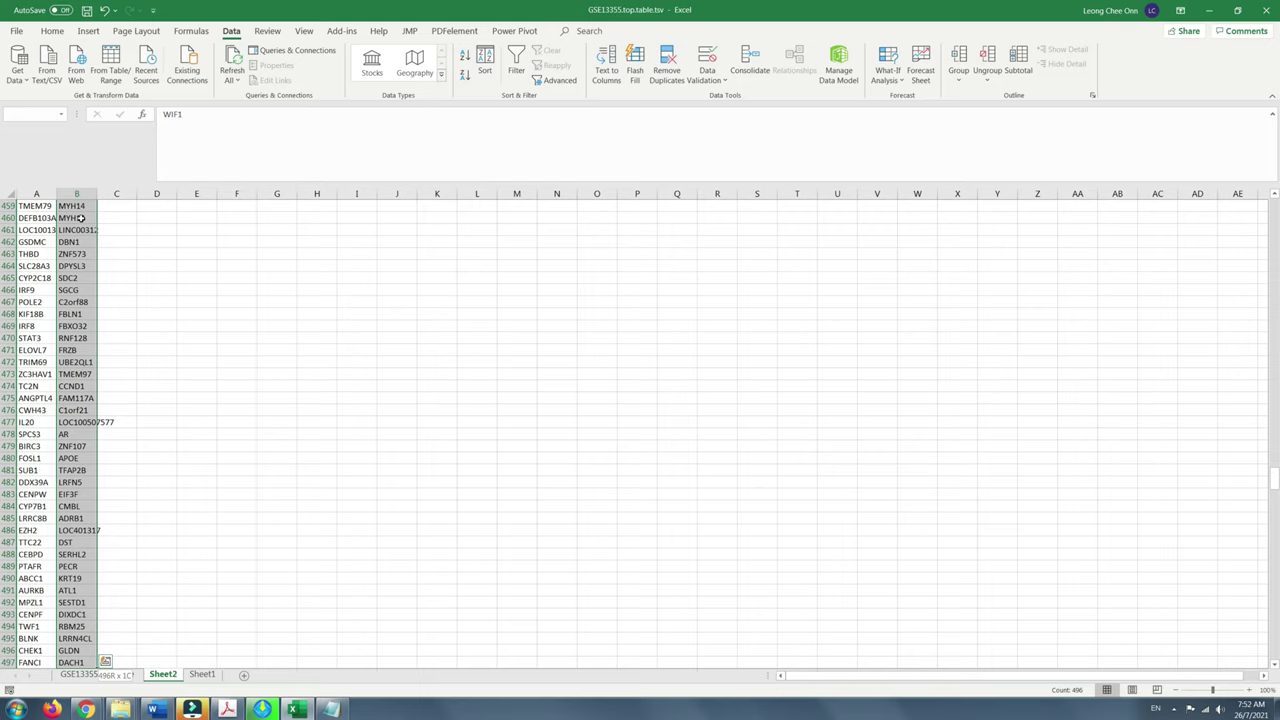
click(666, 68)
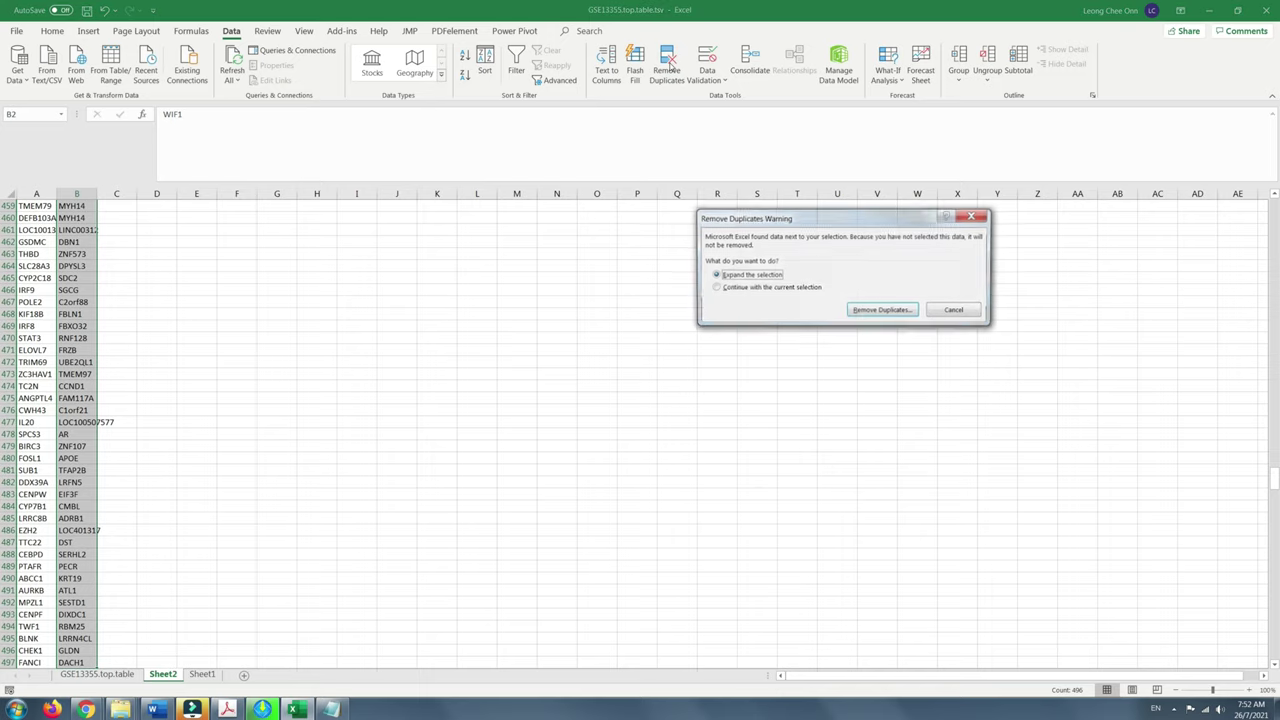
click(728, 289)
click(882, 310)
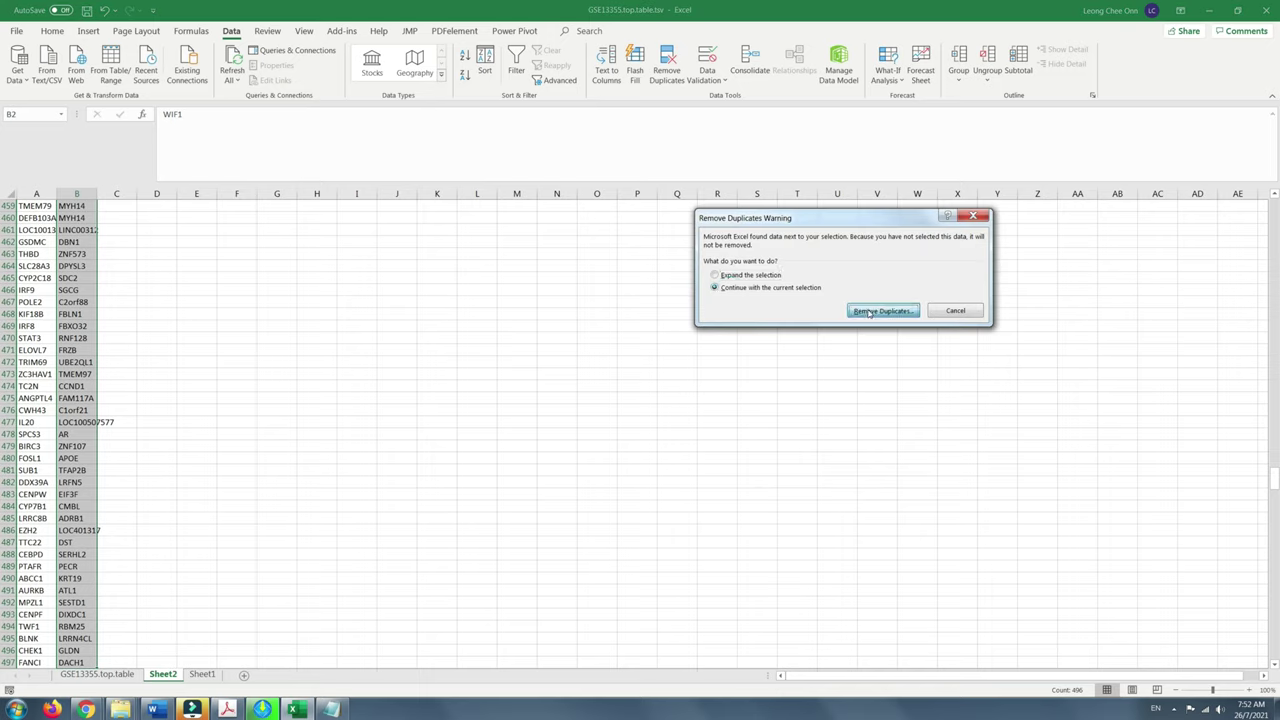
click(877, 351)
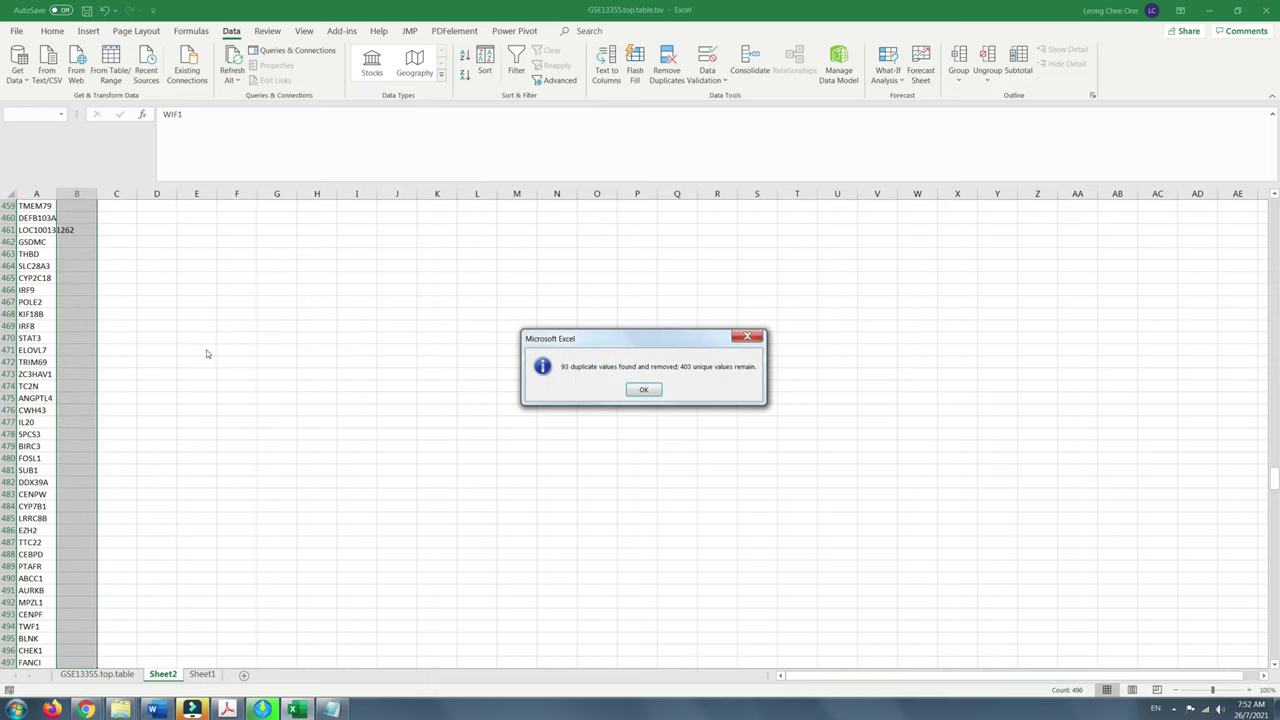
click(644, 391)
click(236, 337)
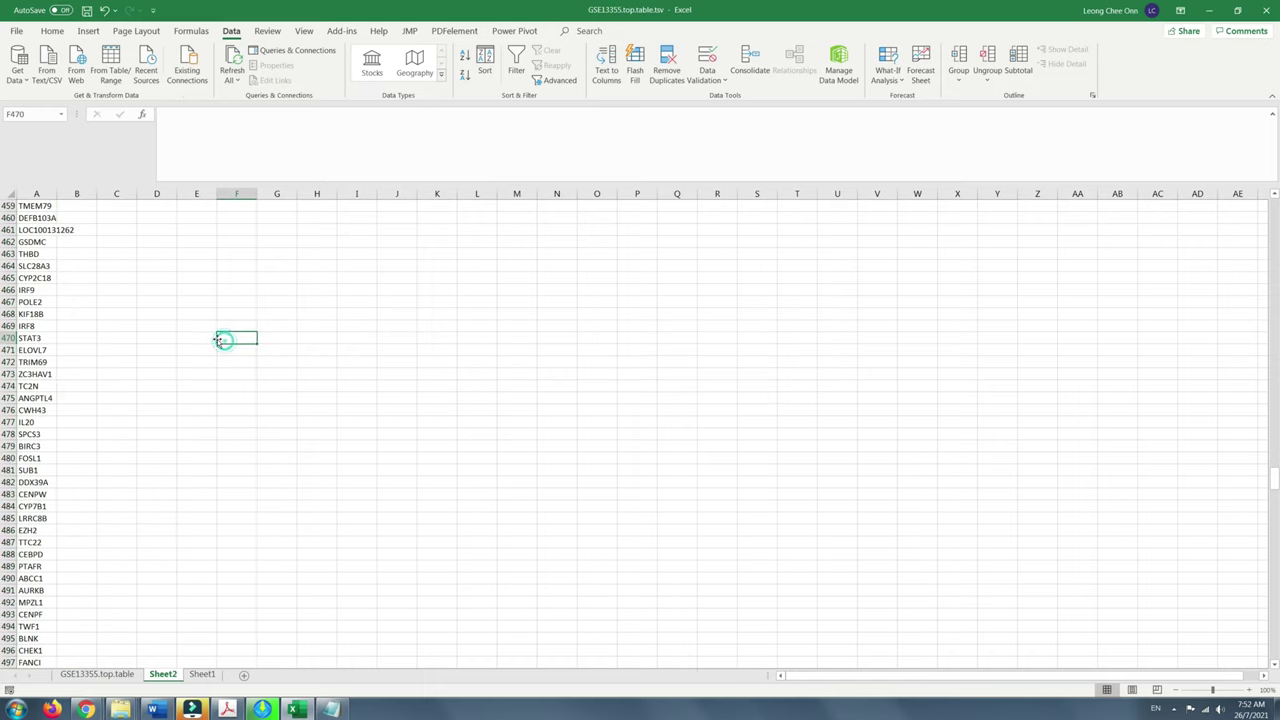
scroll(220, 337, up, 9)
Fill A2:B151, the top 150 UP and DOWN genes, with yellow
drag(1275, 477, 1265, 205)
click(27, 219)
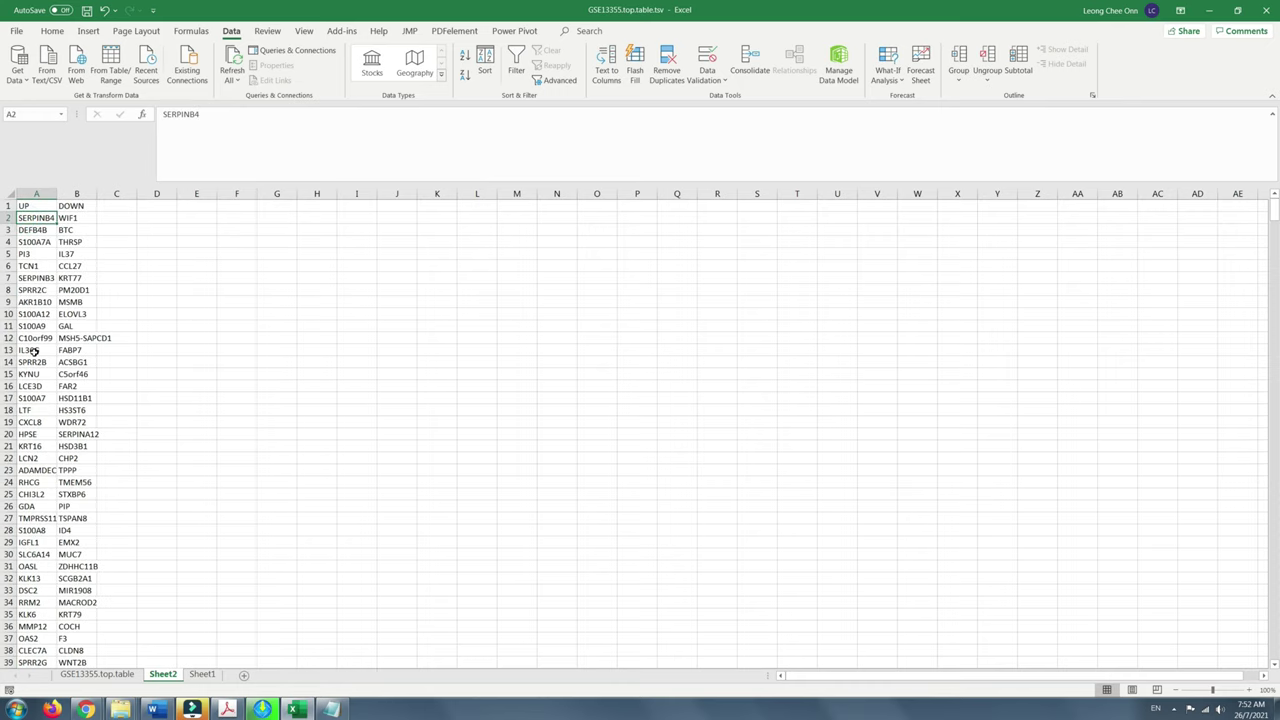
scroll(33, 373, down, 20)
scroll(33, 373, down, 20)
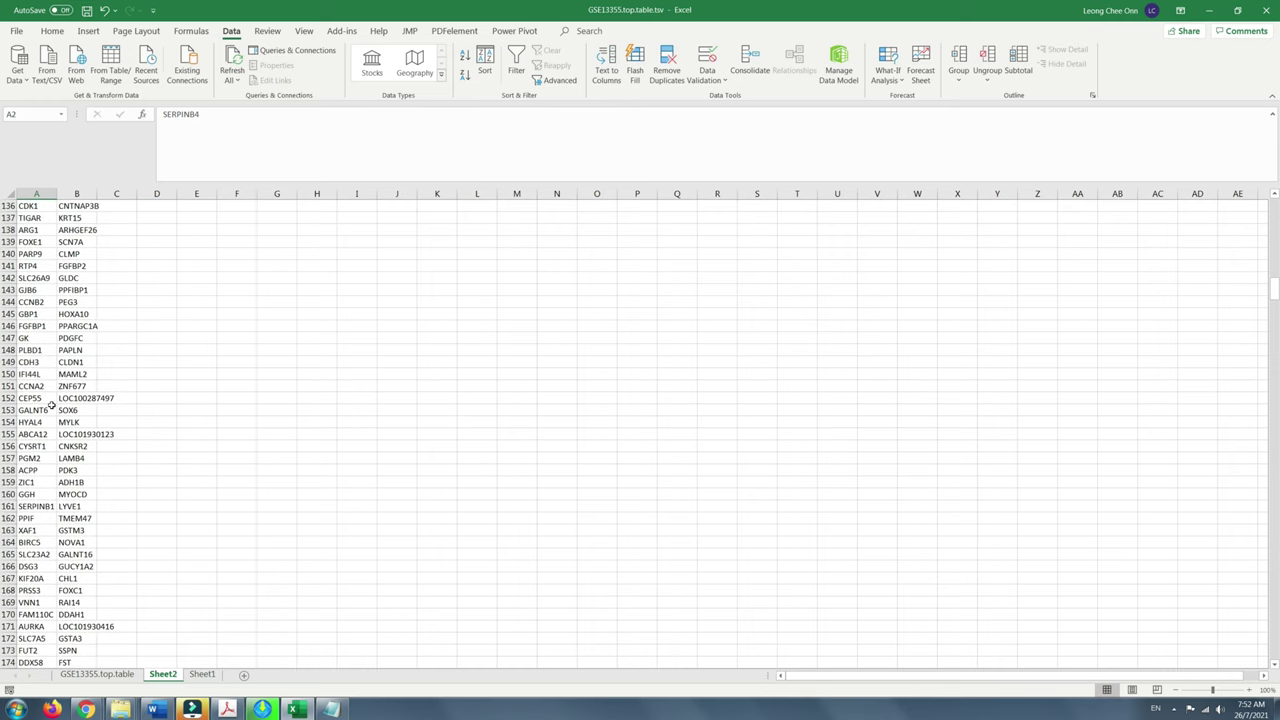
shift+click(35, 386)
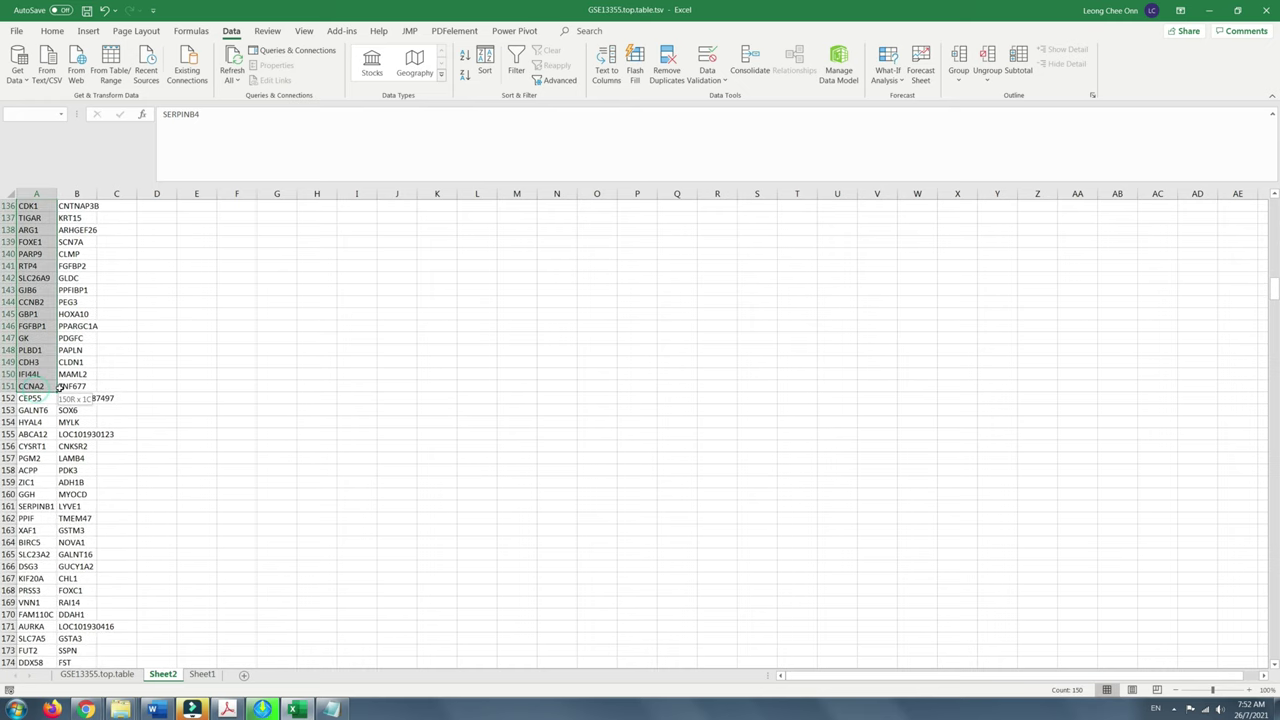
shift+click(85, 390)
click(53, 31)
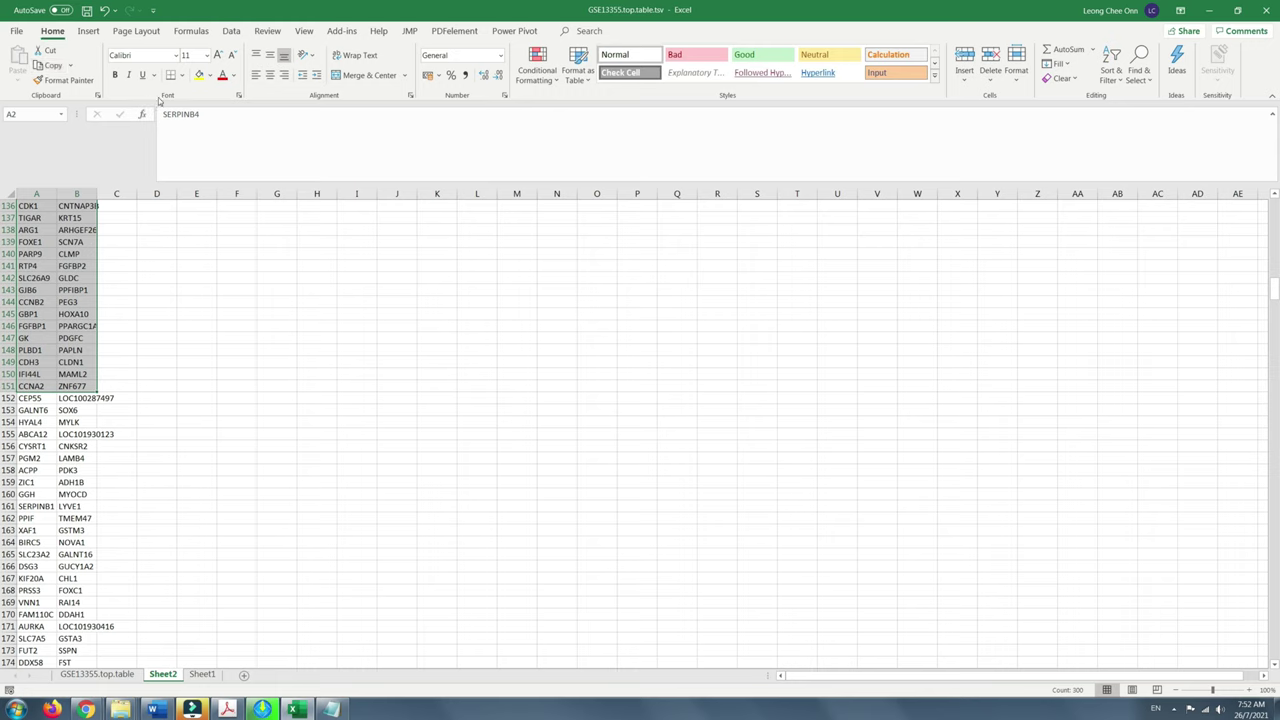
click(199, 75)
scroll(271, 351, up, 20)
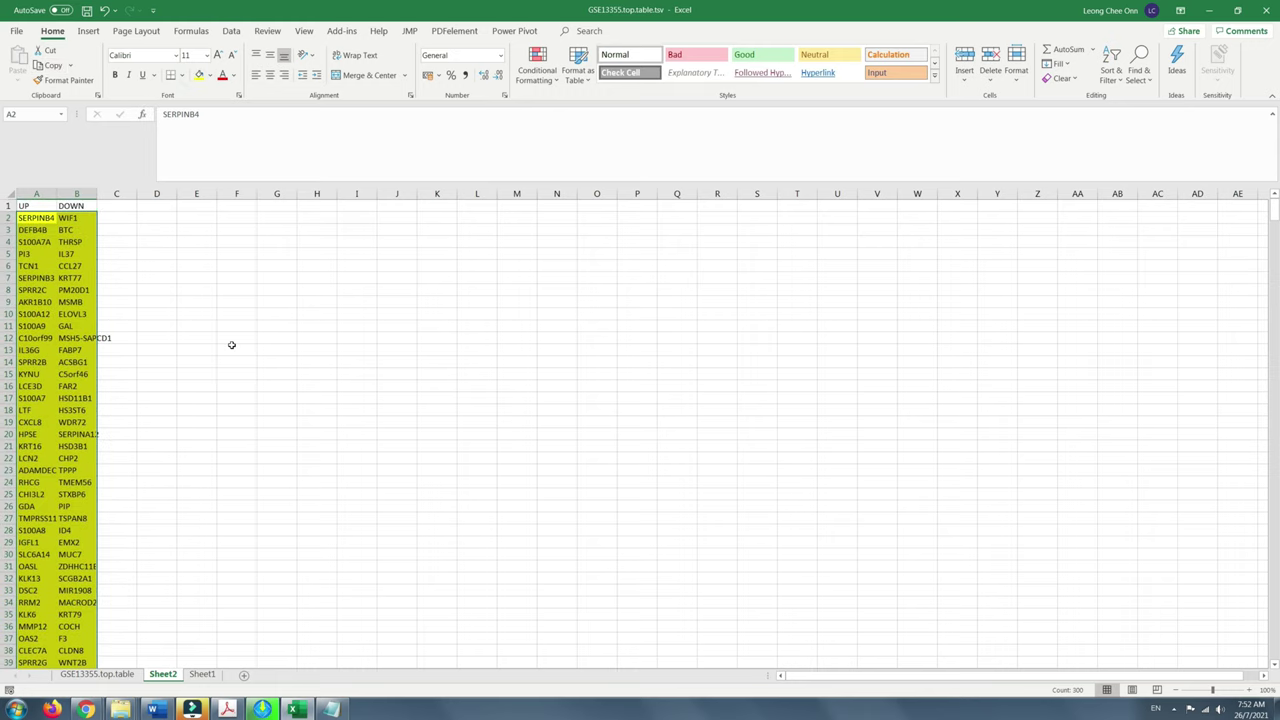
click(236, 349)
click(148, 276)
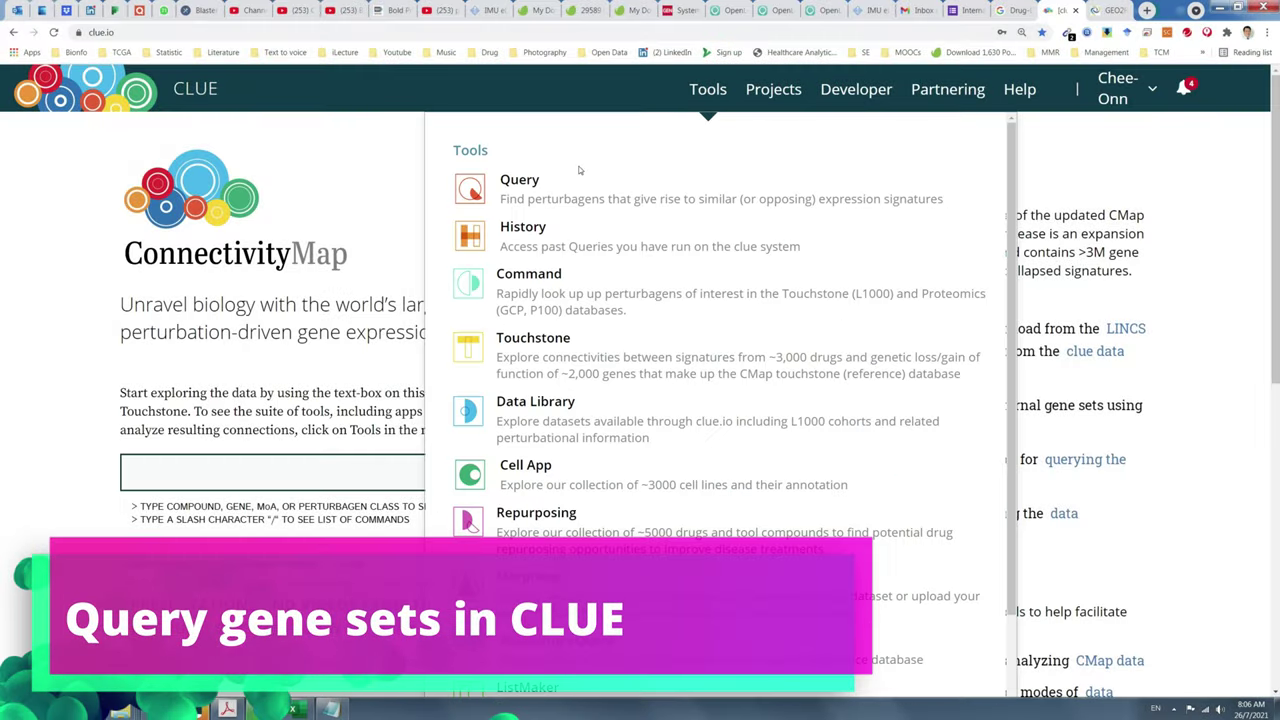
Create a CLUE query named Psoriasis with the type set to Gene expression (L1000)
click(527, 183)
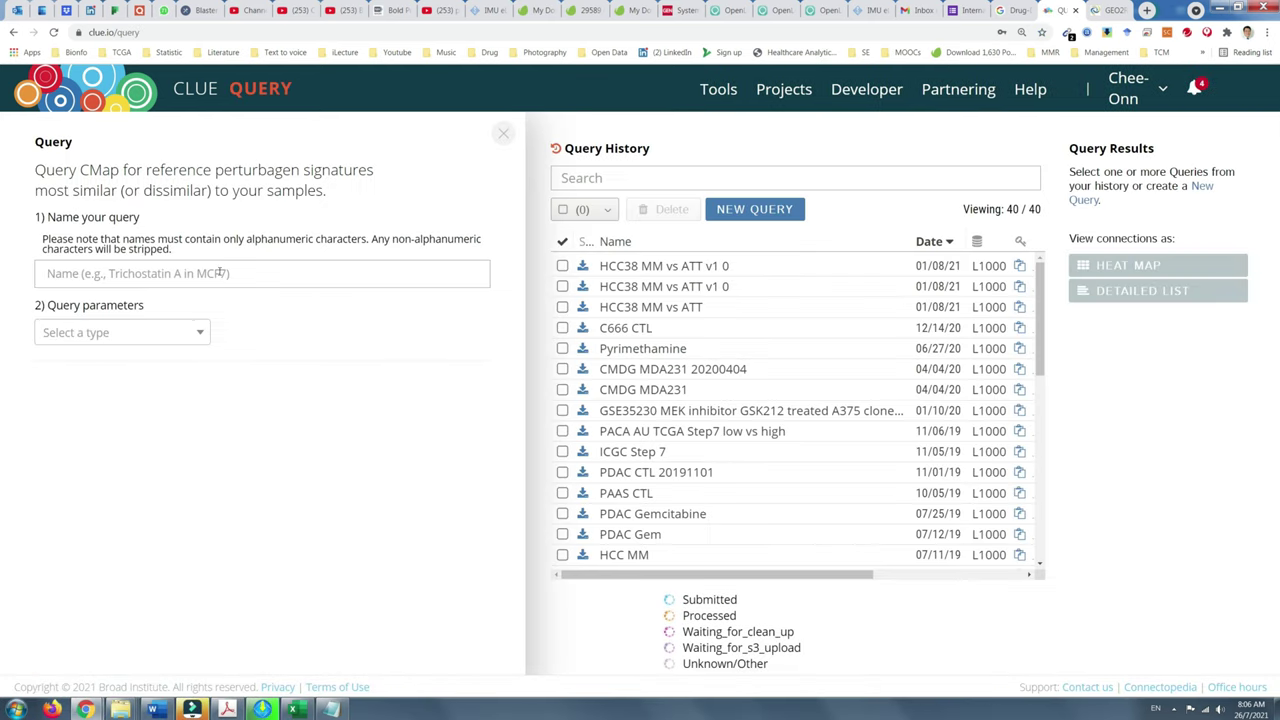
click(217, 272)
text(Psoriasis)
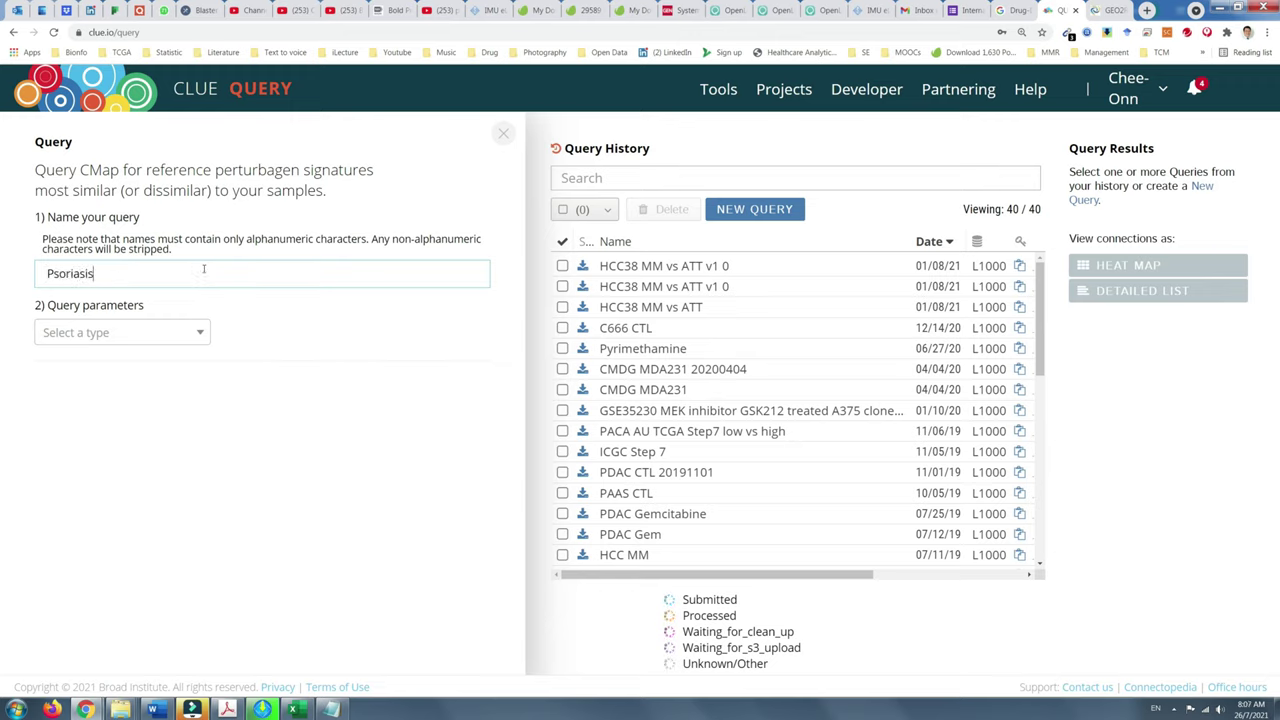
click(196, 334)
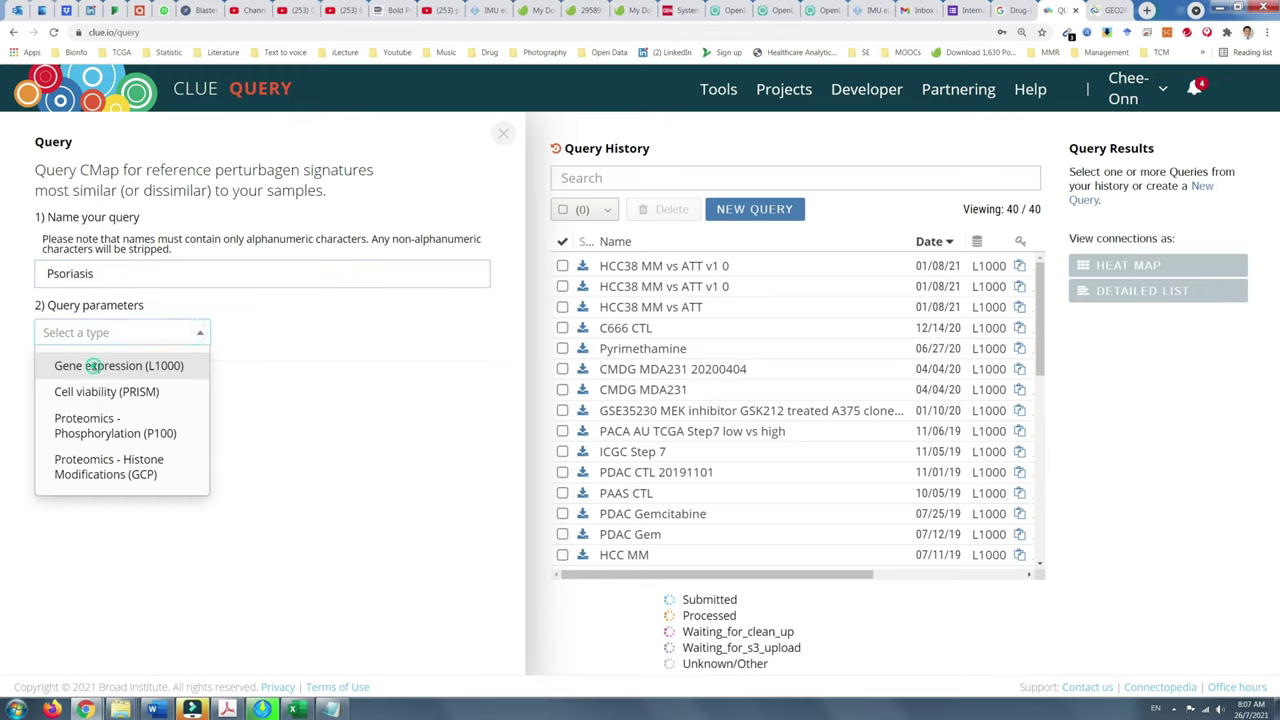
click(92, 366)
Bring up the UP-regulated genes box, then return to the Excel gene lists
scroll(113, 348, down, 3)
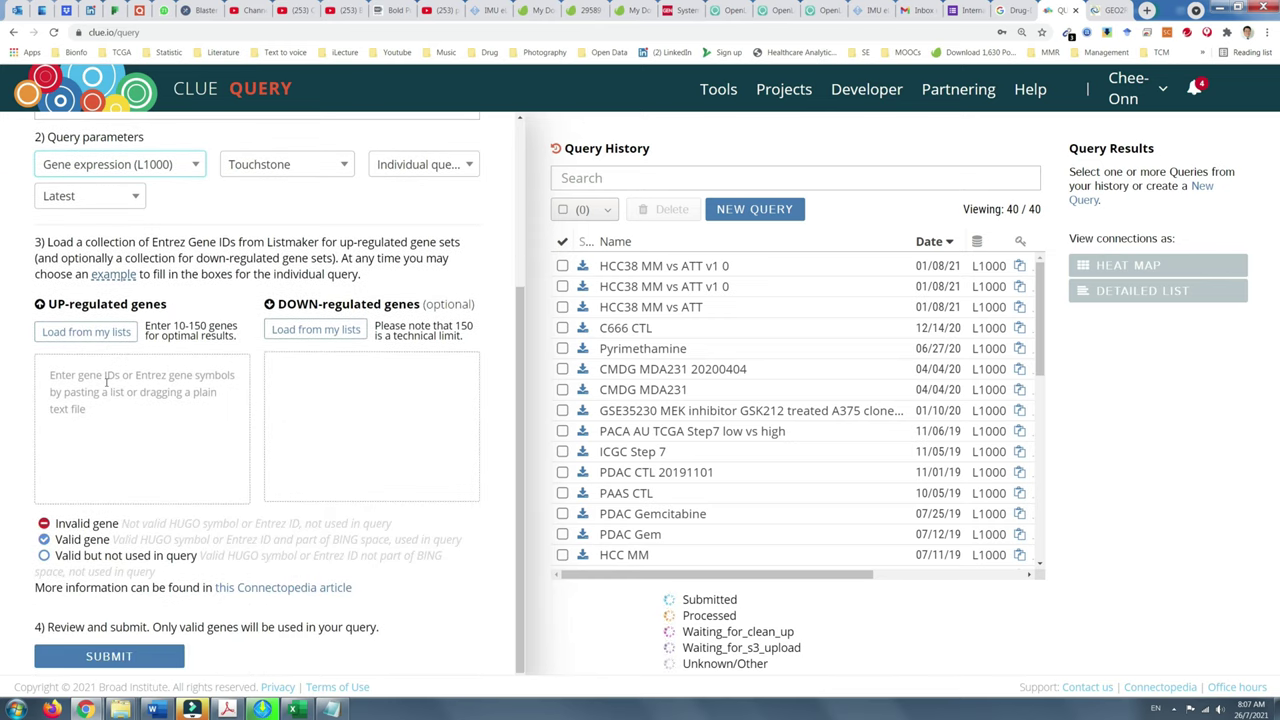
click(107, 381)
click(295, 710)
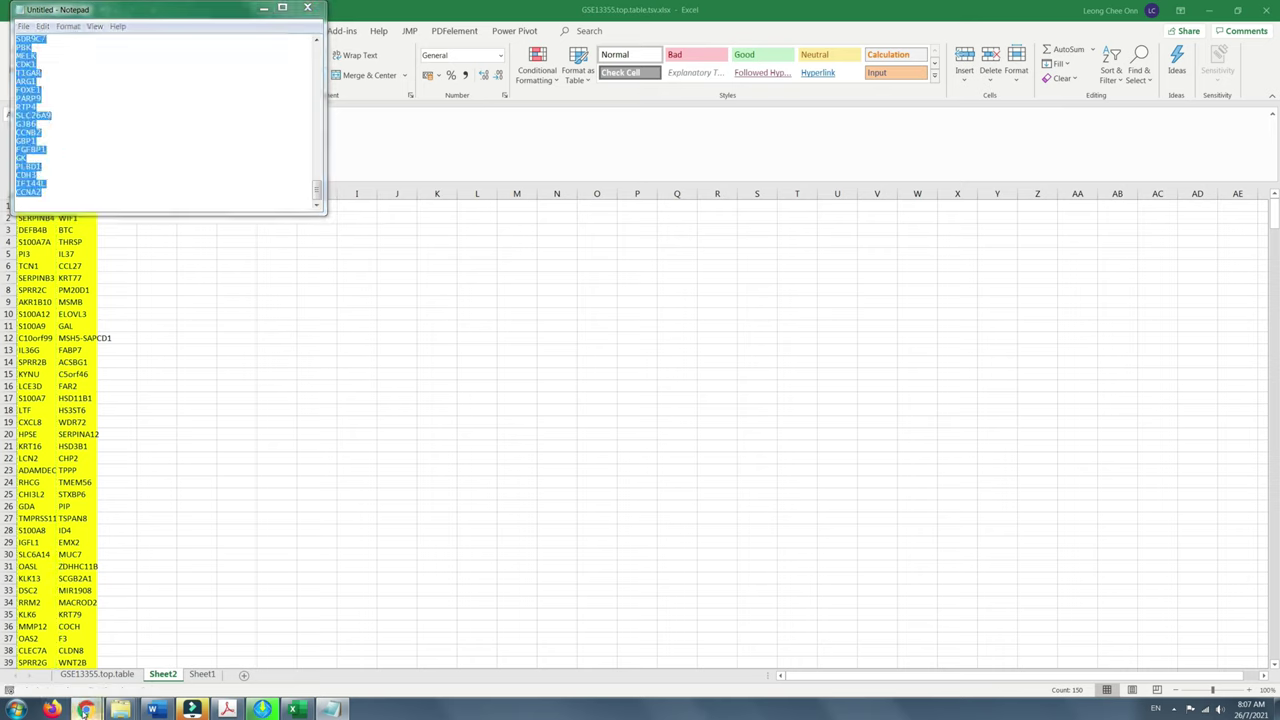
Paste the up-regulated gene list into CLUE's UP-regulated genes box
mouse_move(86, 709)
click(77, 648)
click(227, 422)
key(ctrl+v)
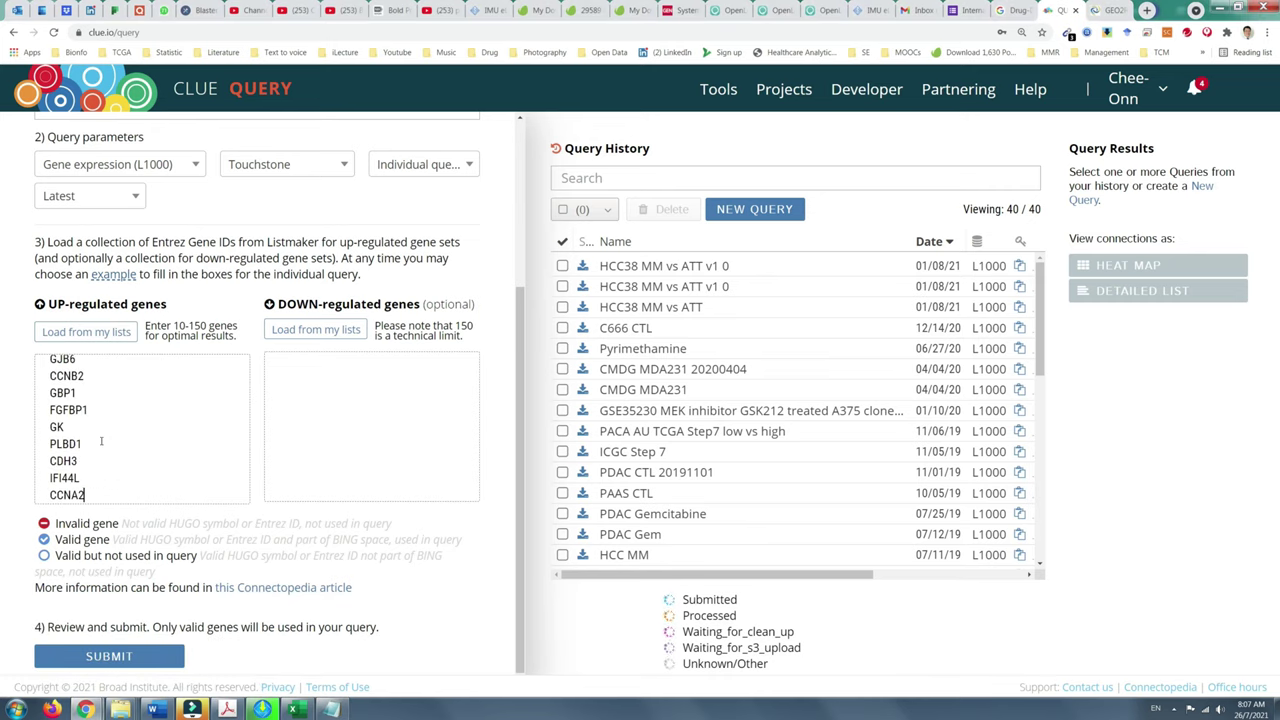
click(295, 709)
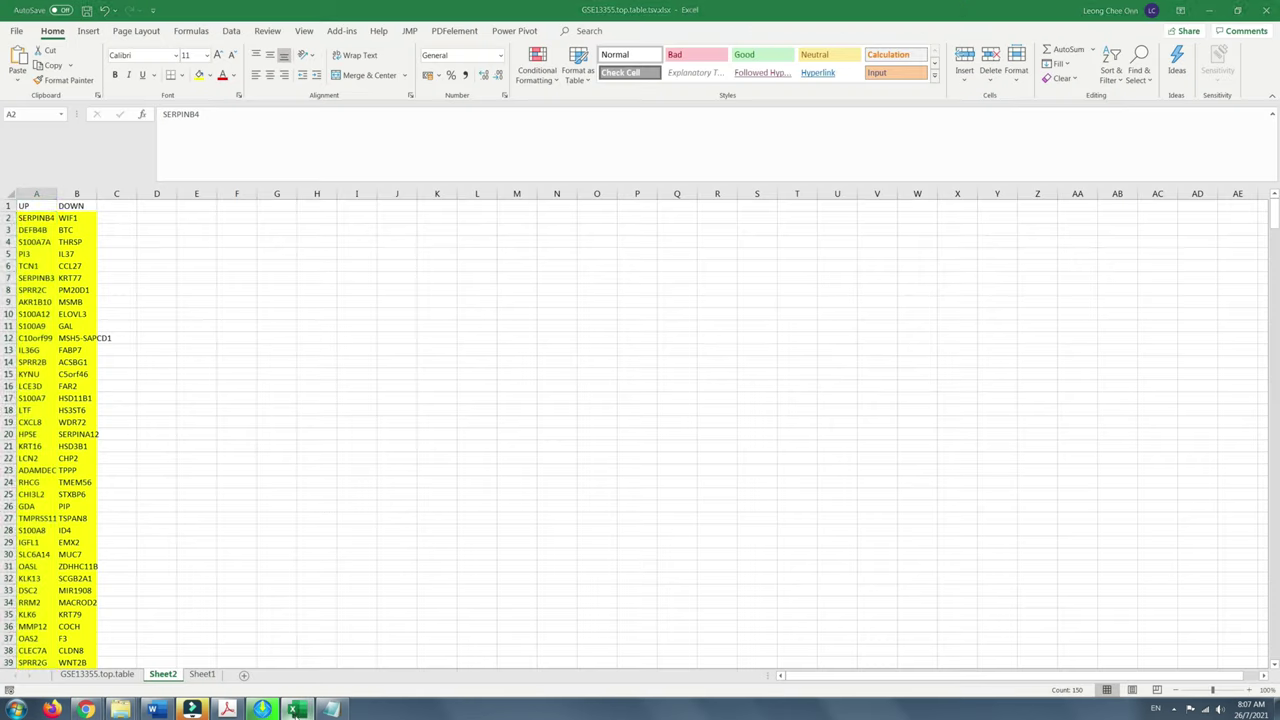
Copy the 150 DOWN genes (B2:B151) into Notepad over the old list, then recopy them as plain text
scroll(142, 520, down, 1)
scroll(143, 514, down, 1)
scroll(97, 340, up, 2)
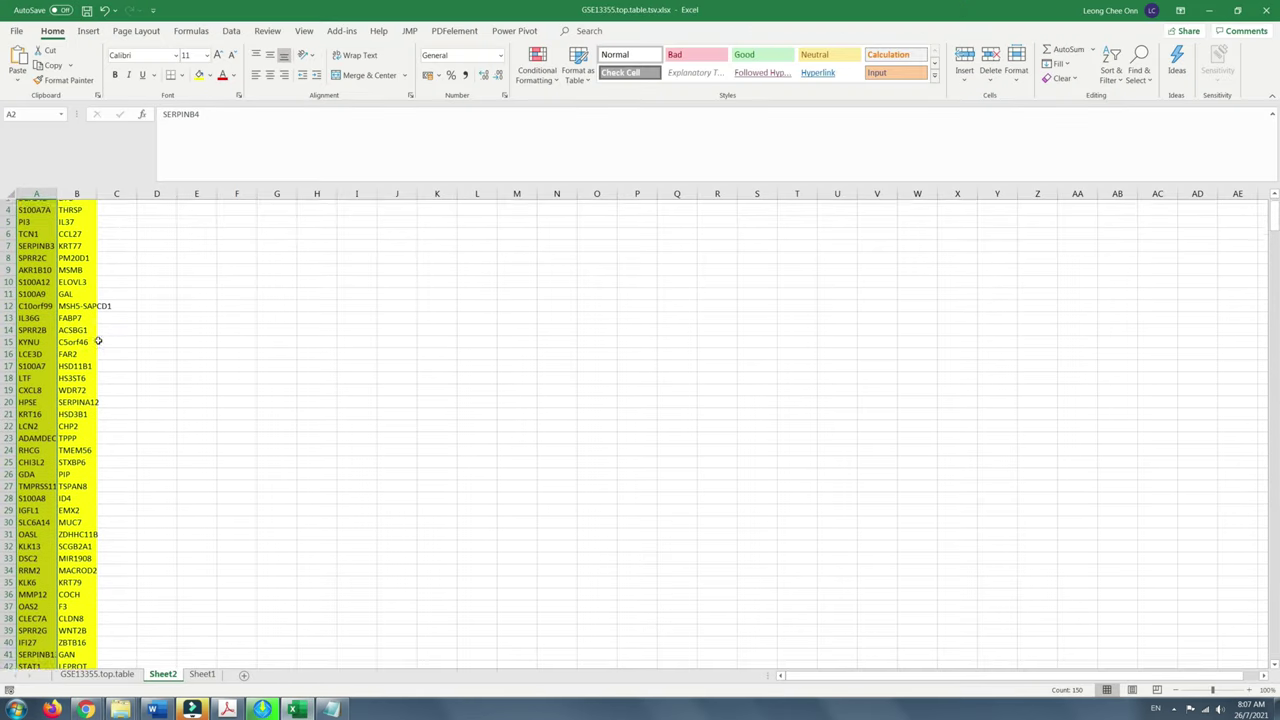
click(72, 217)
scroll(99, 440, down, 20)
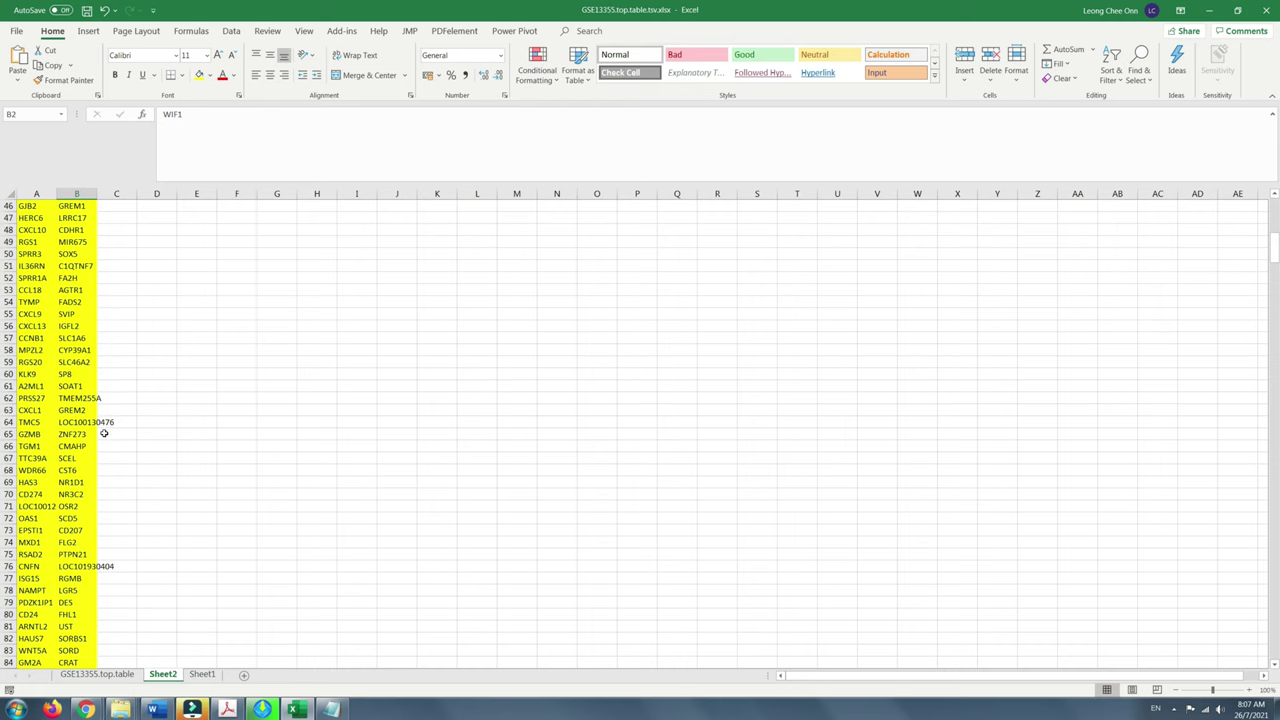
scroll(99, 444, down, 15)
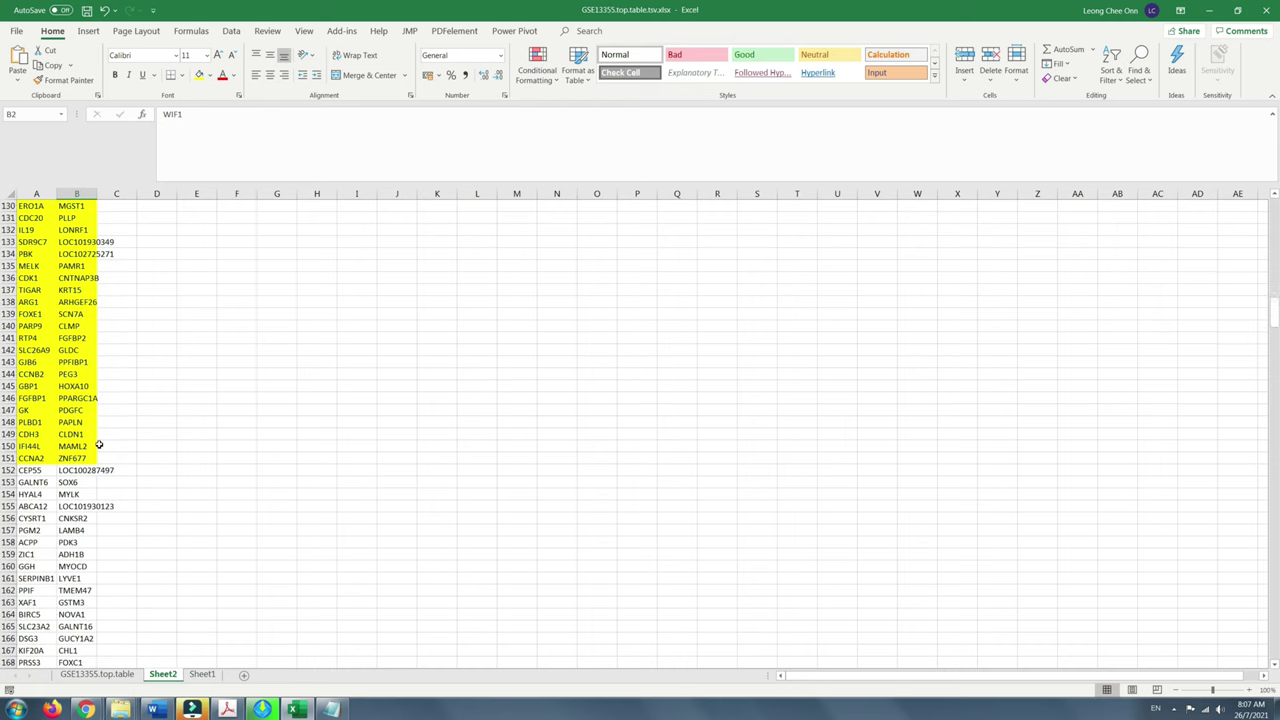
shift+click(81, 314)
key(ctrl+c)
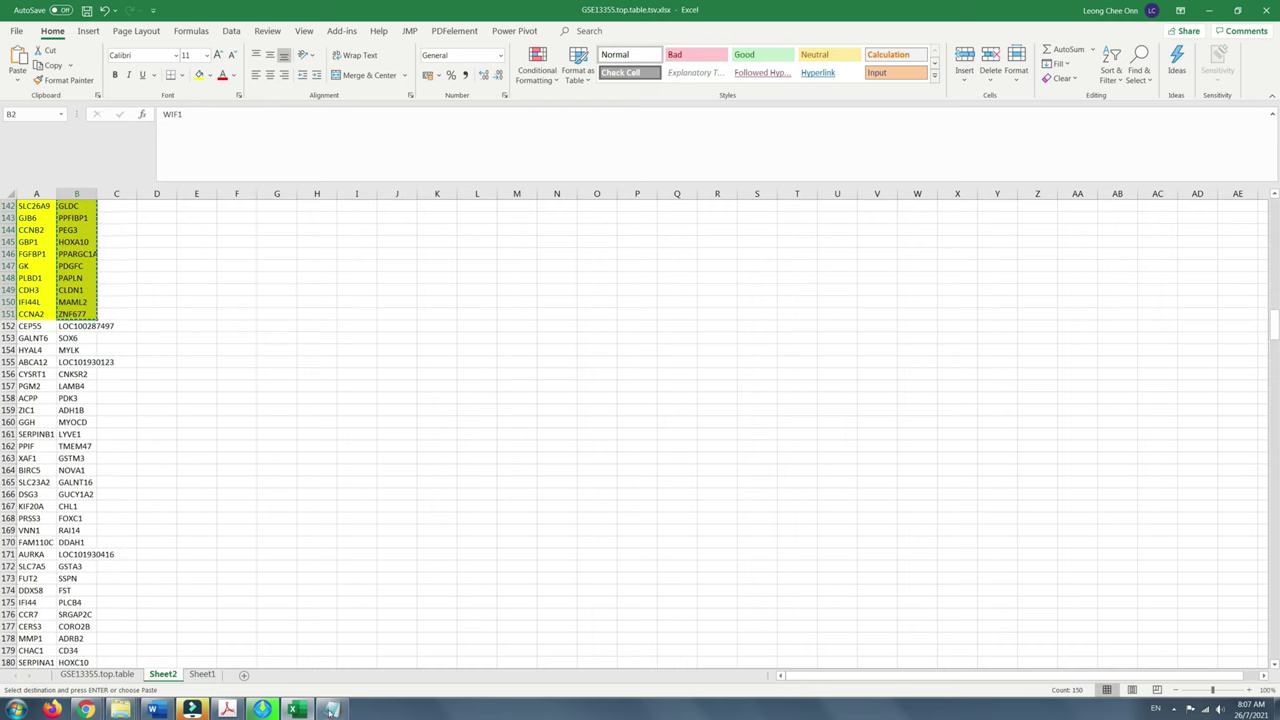
click(331, 709)
key(ctrl+v)
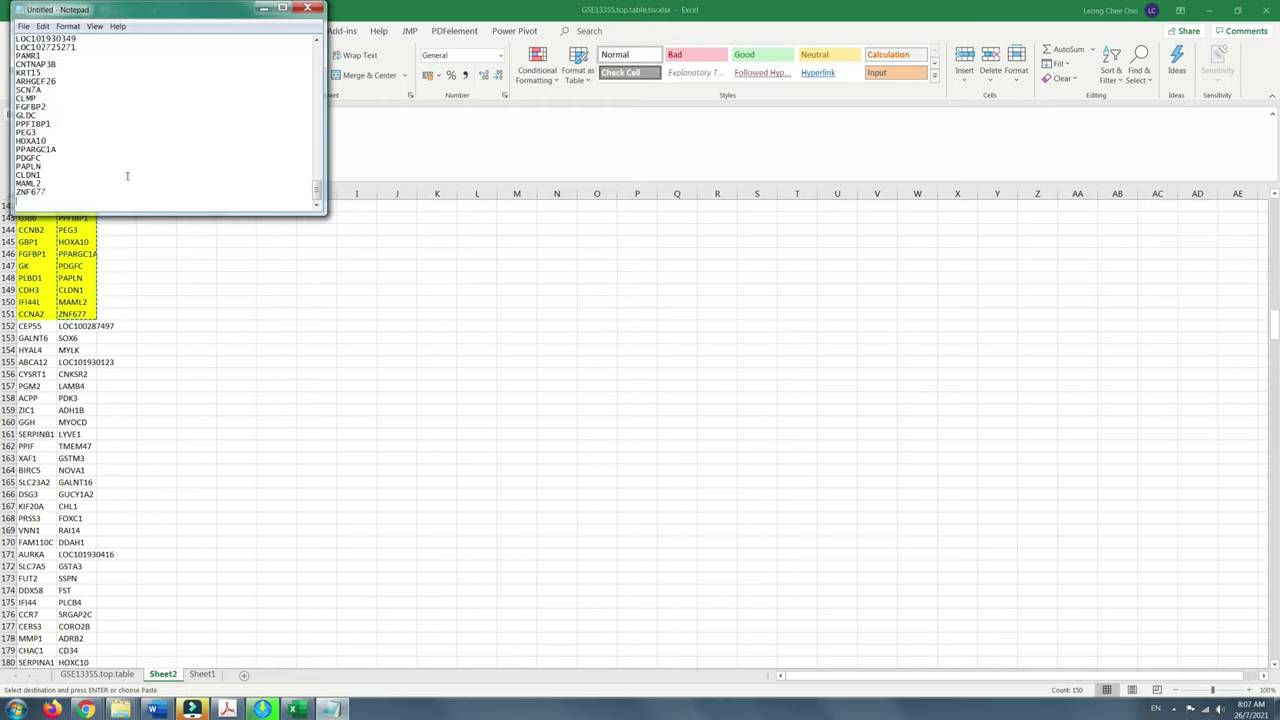
key(ctrl+a)
key(ctrl+c)
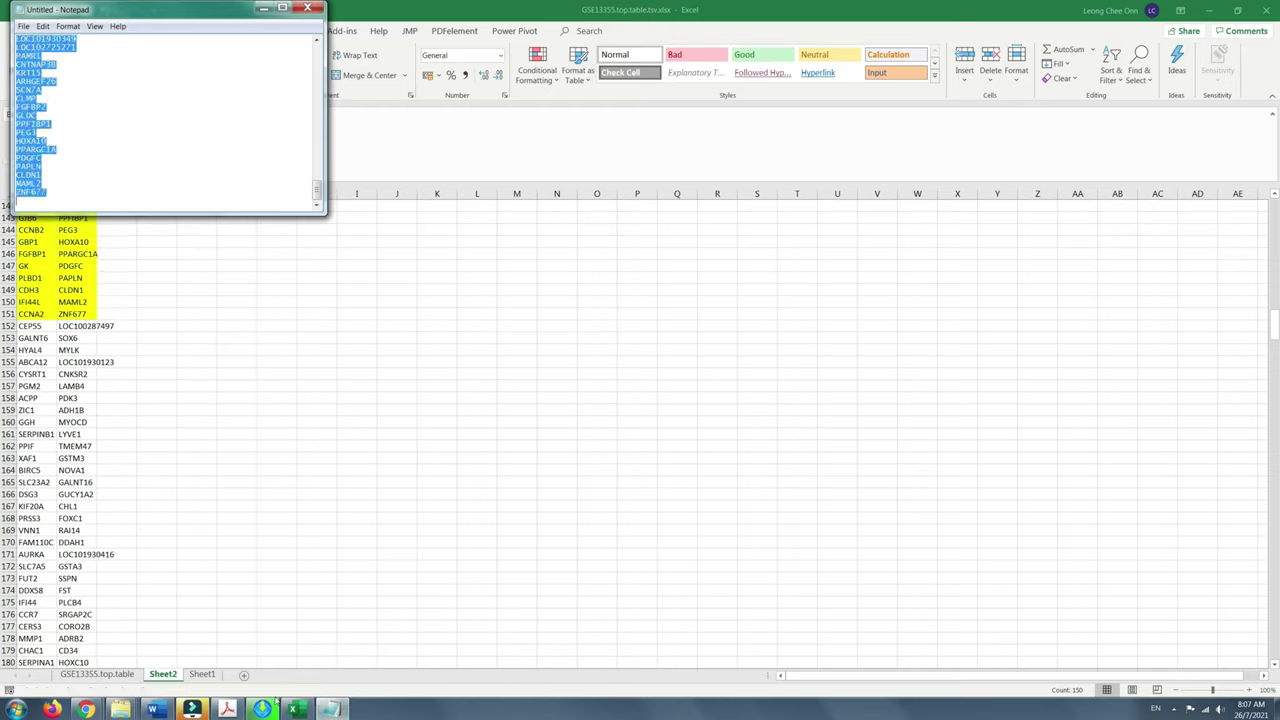
Paste the DOWN gene list into the DOWN-regulated box, submit, and select the finished Psoriasis query
mouse_move(86, 709)
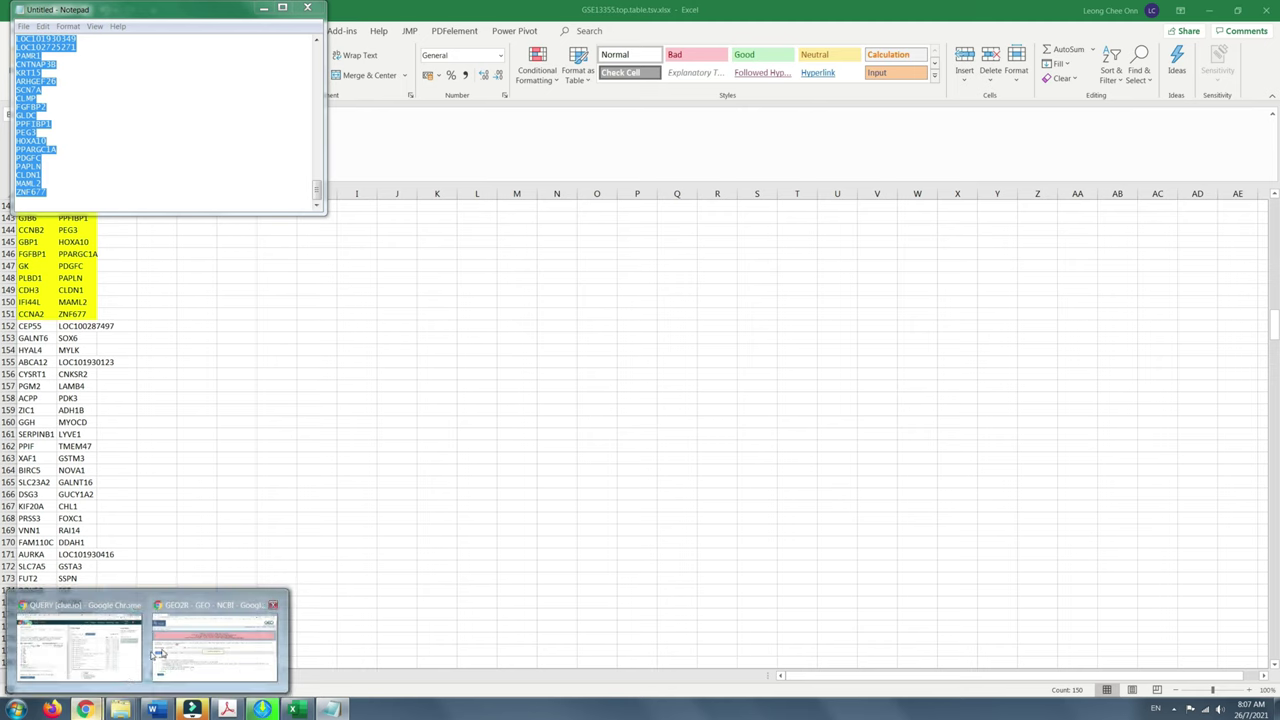
click(127, 647)
key(ctrl+v)
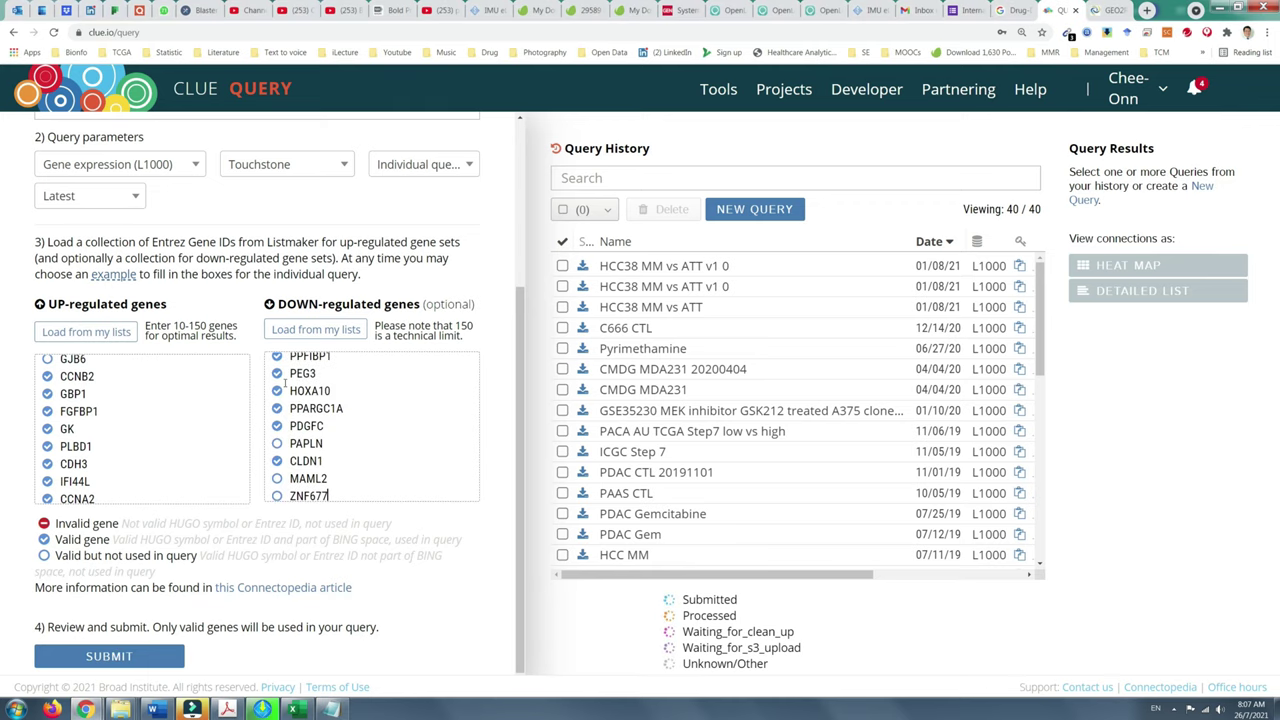
click(110, 658)
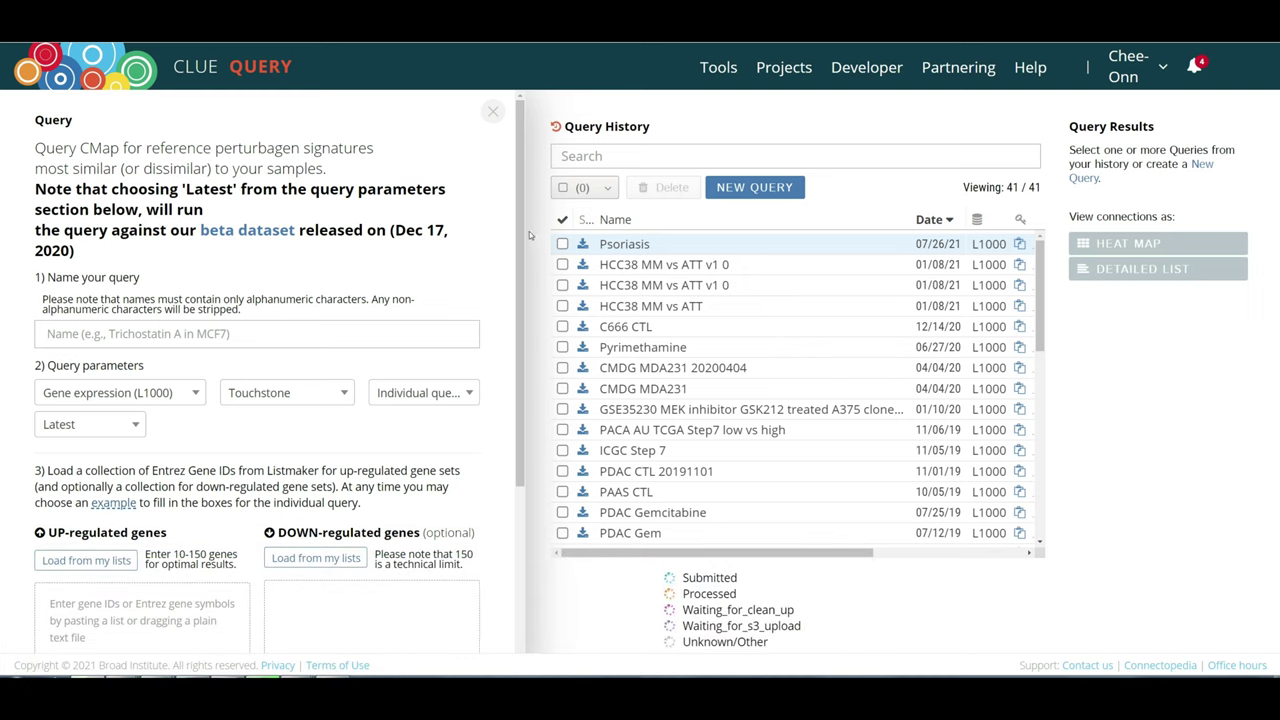
click(562, 244)
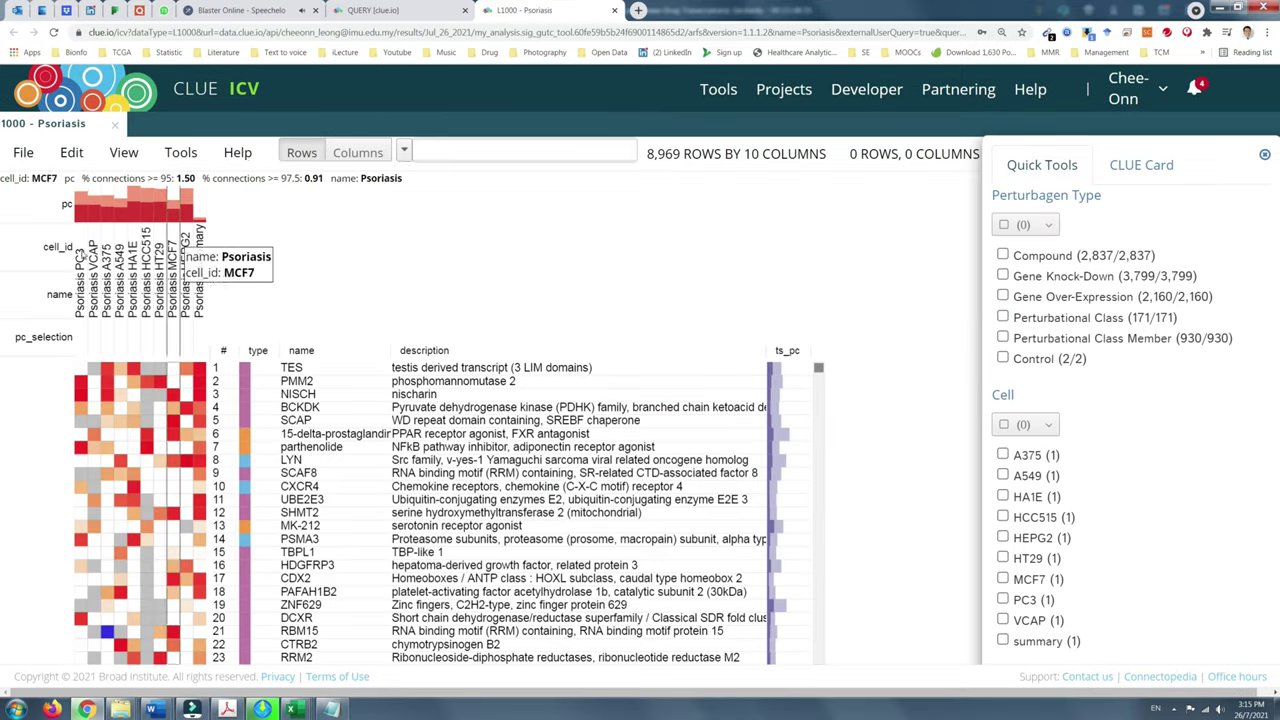
Start File > Save Dataset for the loaded heat map, then cancel it
mouse_move(110, 280)
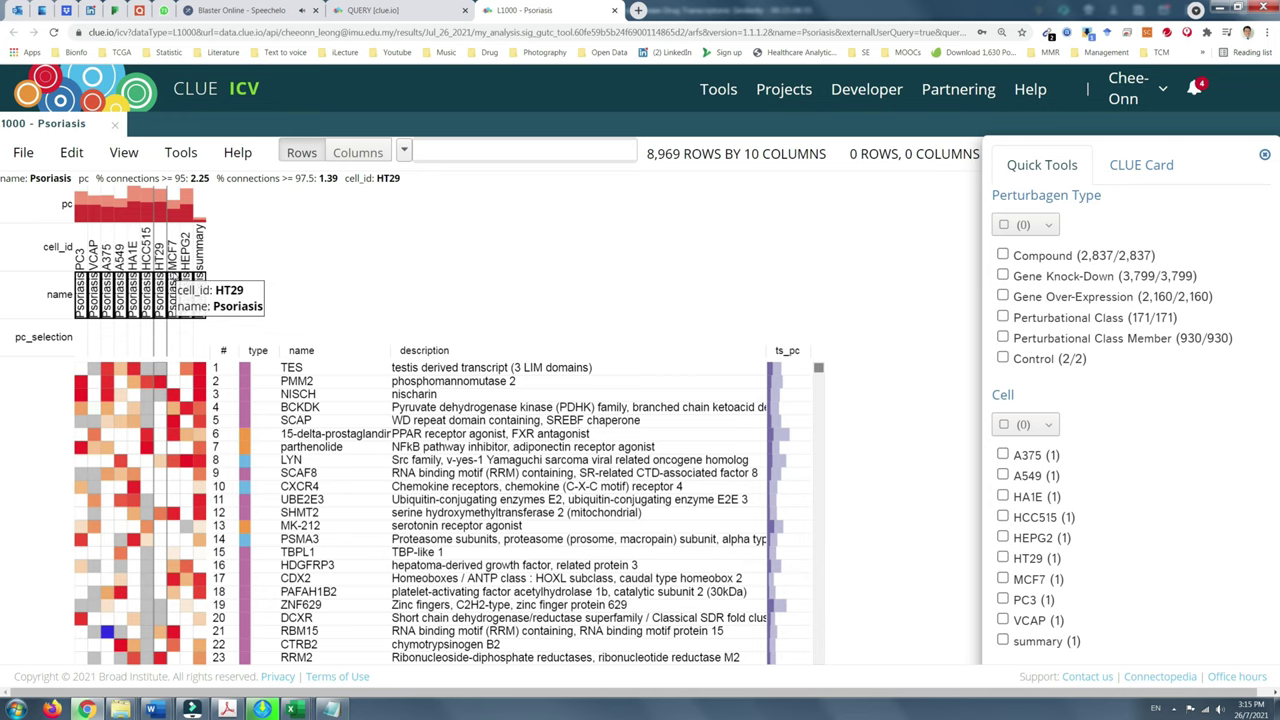
mouse_move(190, 392)
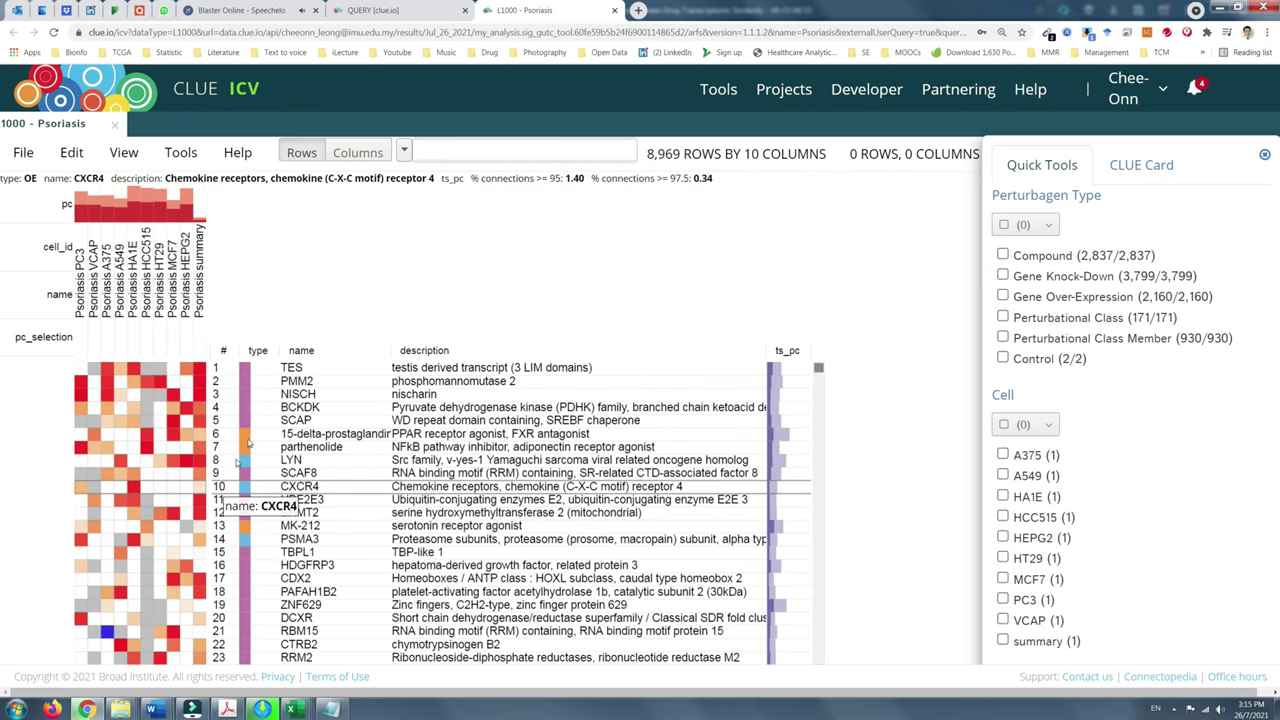
drag(818, 368, 821, 353)
click(23, 152)
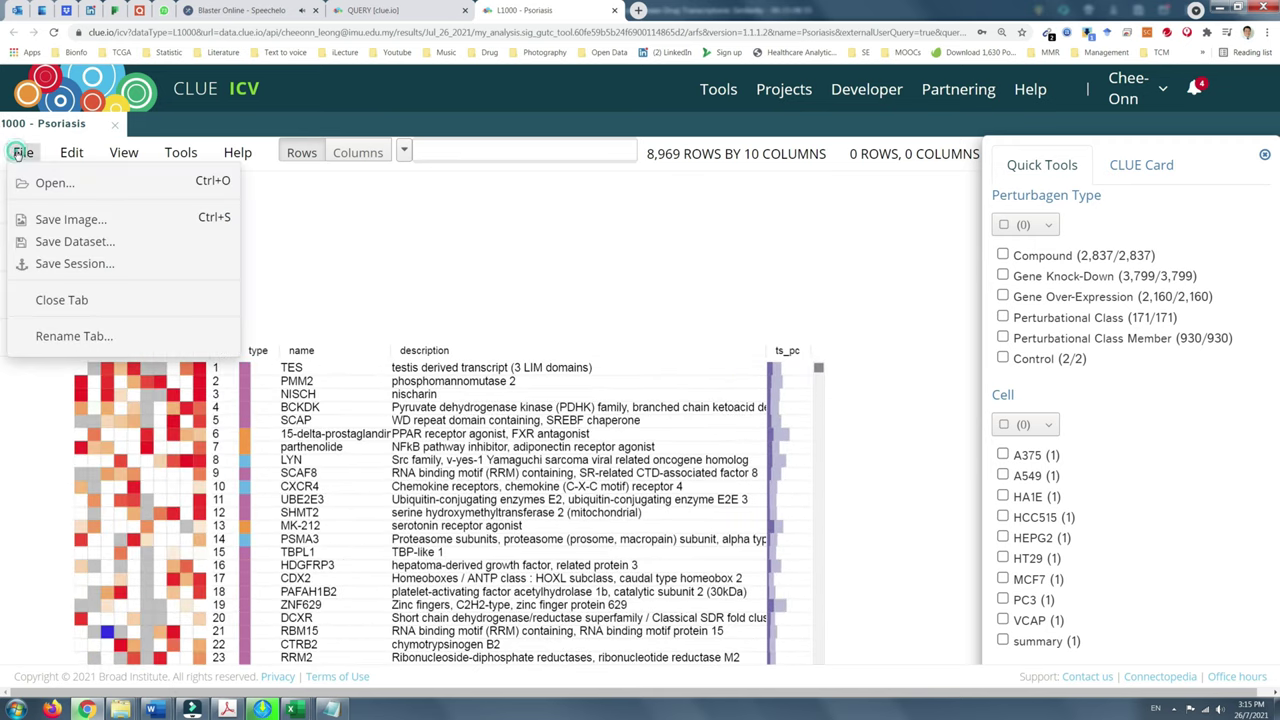
click(58, 241)
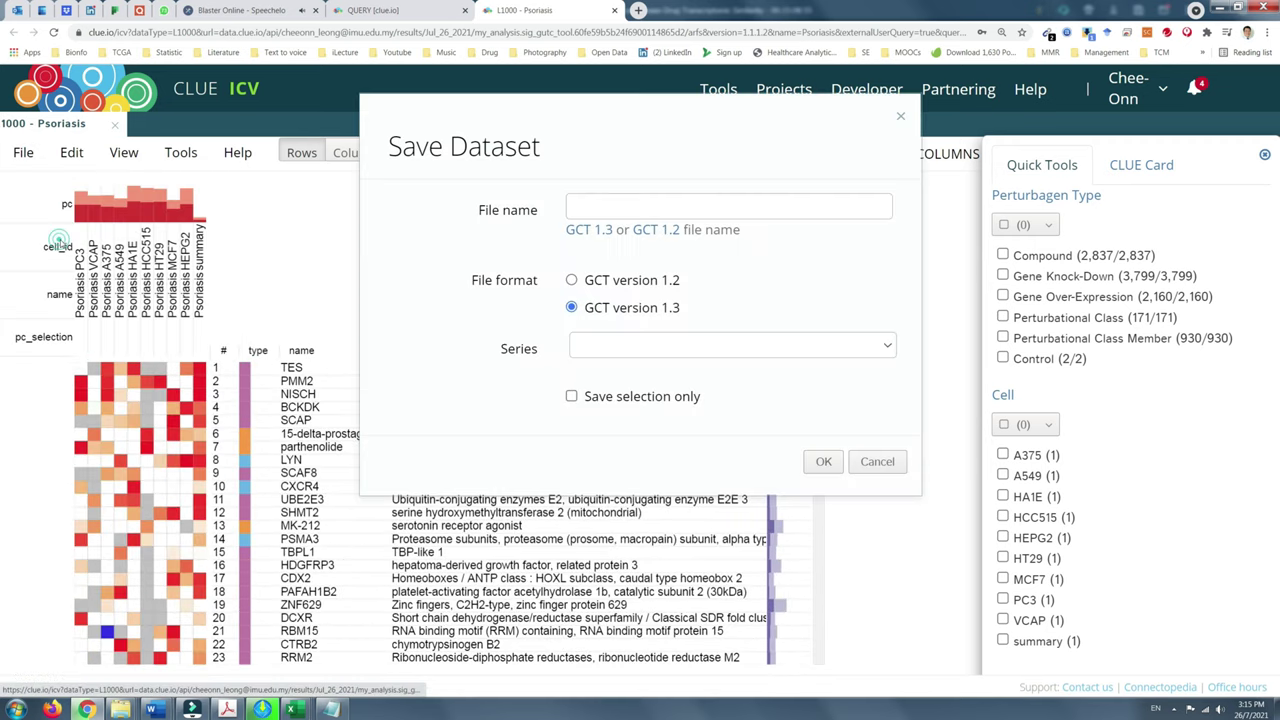
click(878, 462)
Scroll through the 8,969-row heat map led by TES
scroll(568, 302, down, 3)
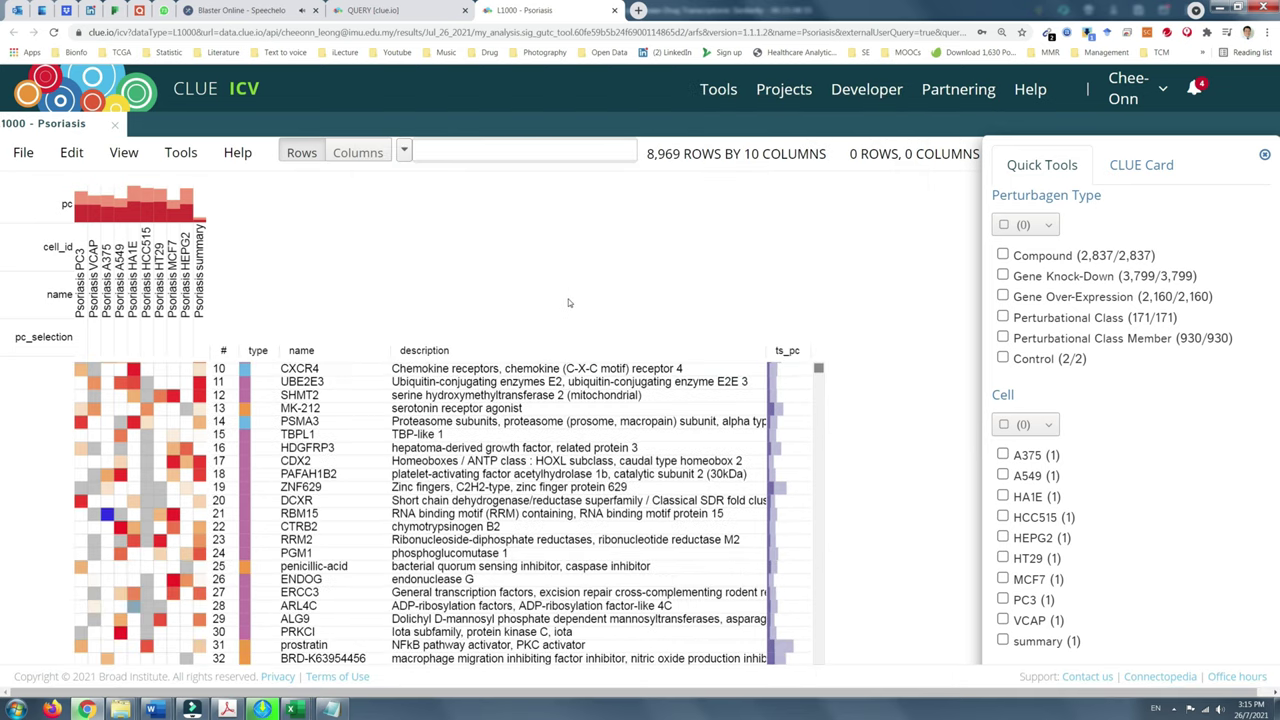
scroll(568, 302, down, 20)
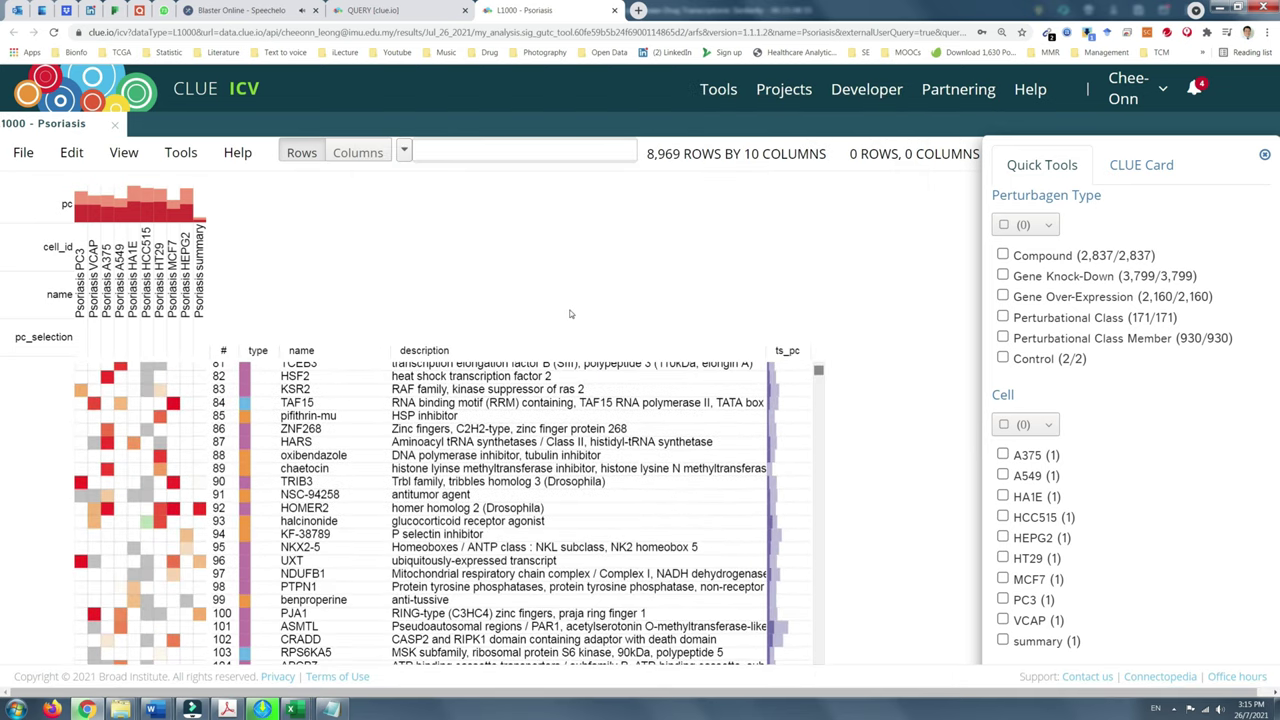
scroll(570, 314, down, 15)
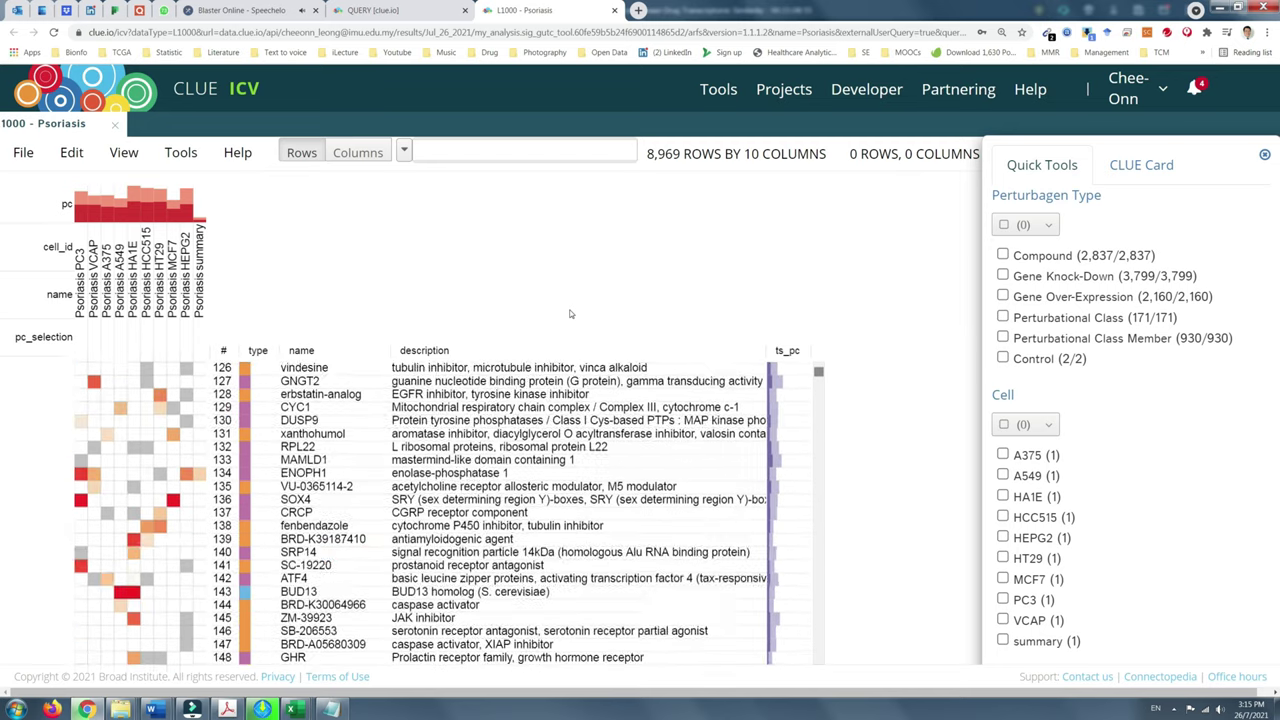
scroll(570, 314, up, 20)
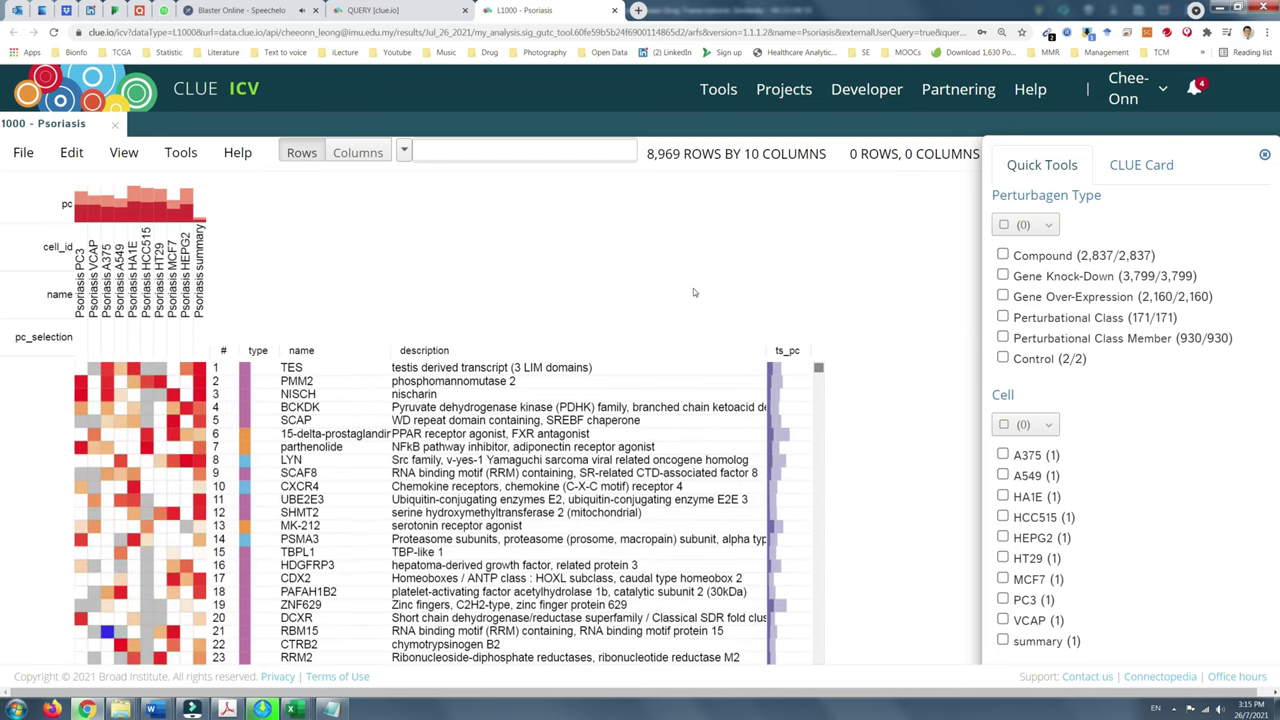
Sort rows by the 'Psoriasis summary' column and scroll through the sorted table
click(201, 300)
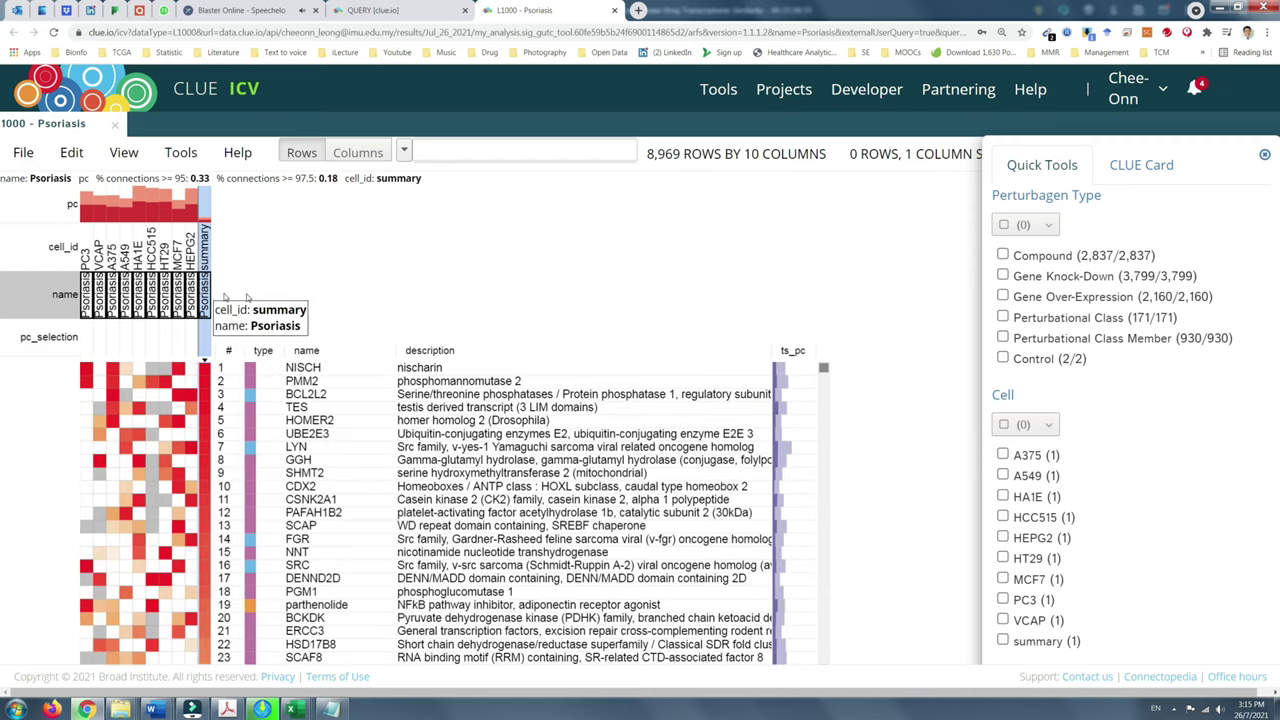
scroll(521, 303, down, 18)
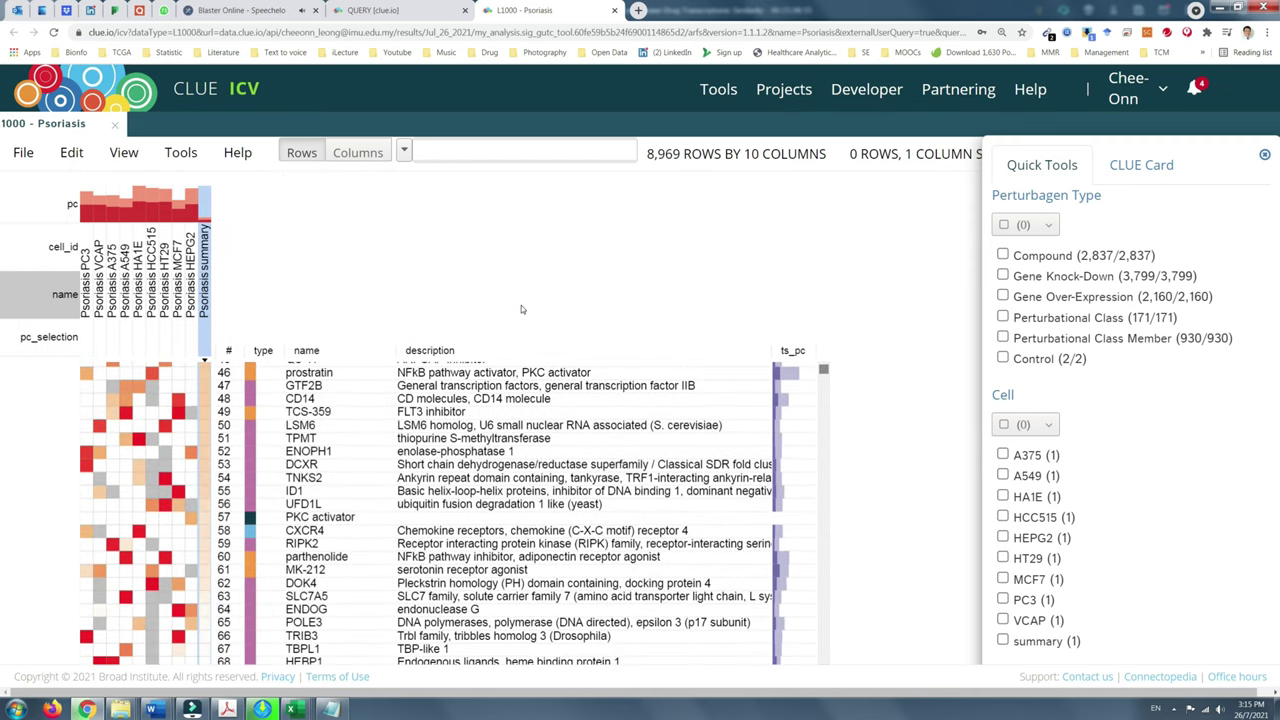
scroll(521, 309, up, 18)
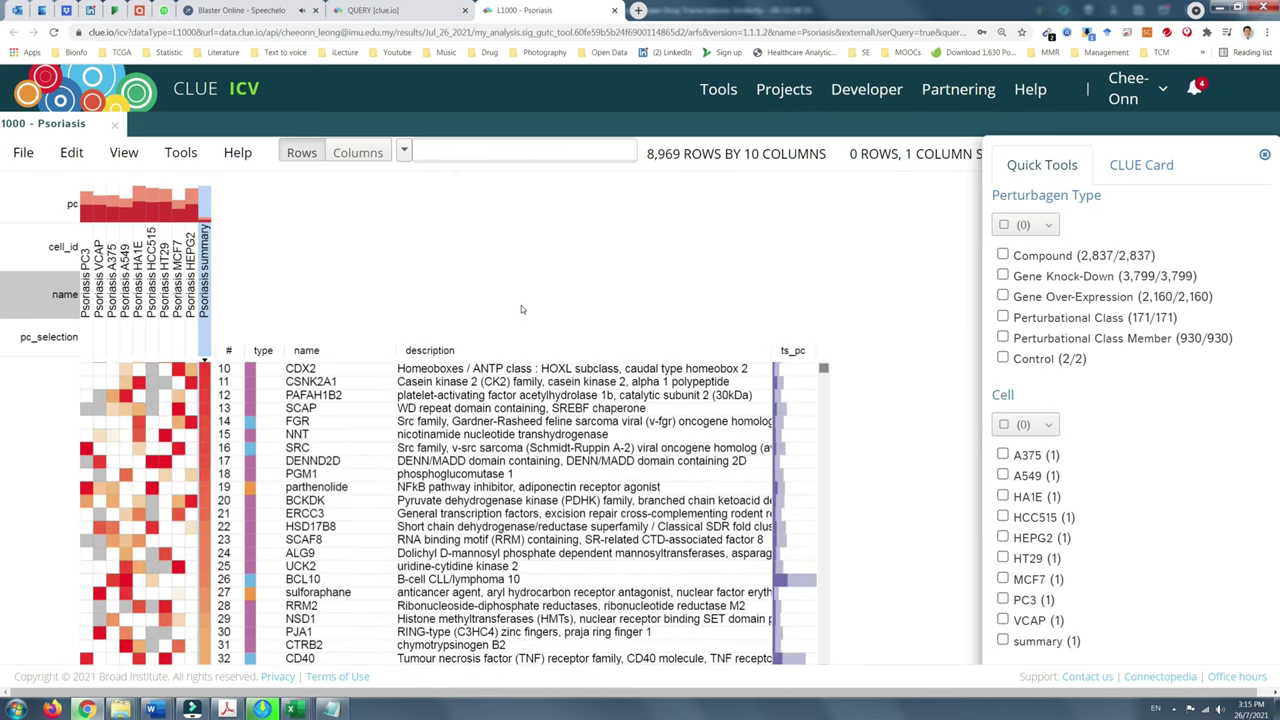
mouse_move(206, 286)
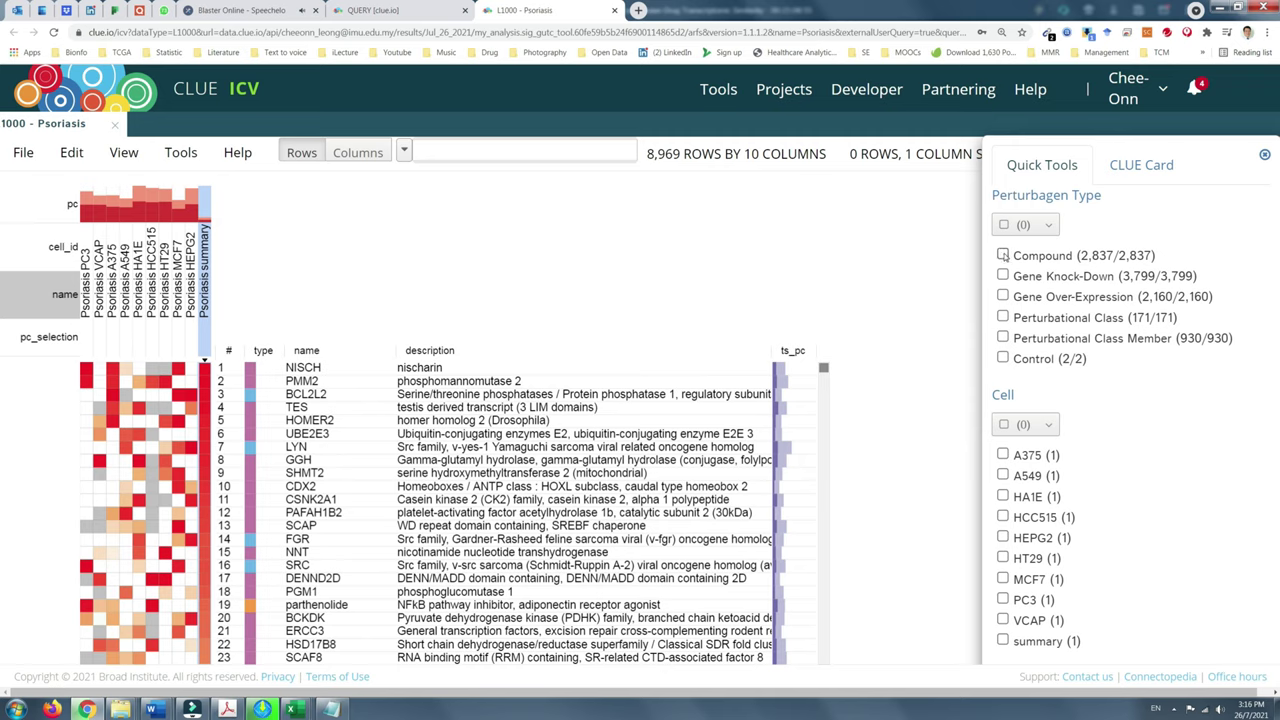
scroll(876, 360, down, 5)
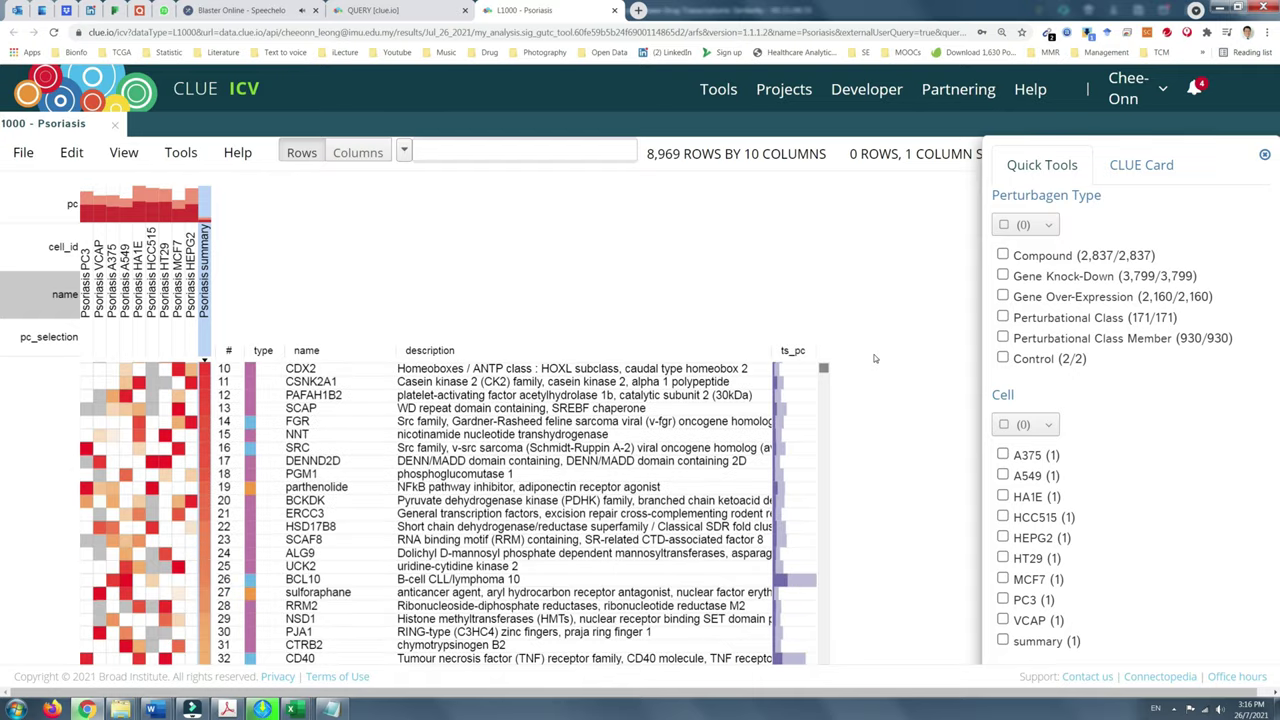
drag(825, 376, 824, 670)
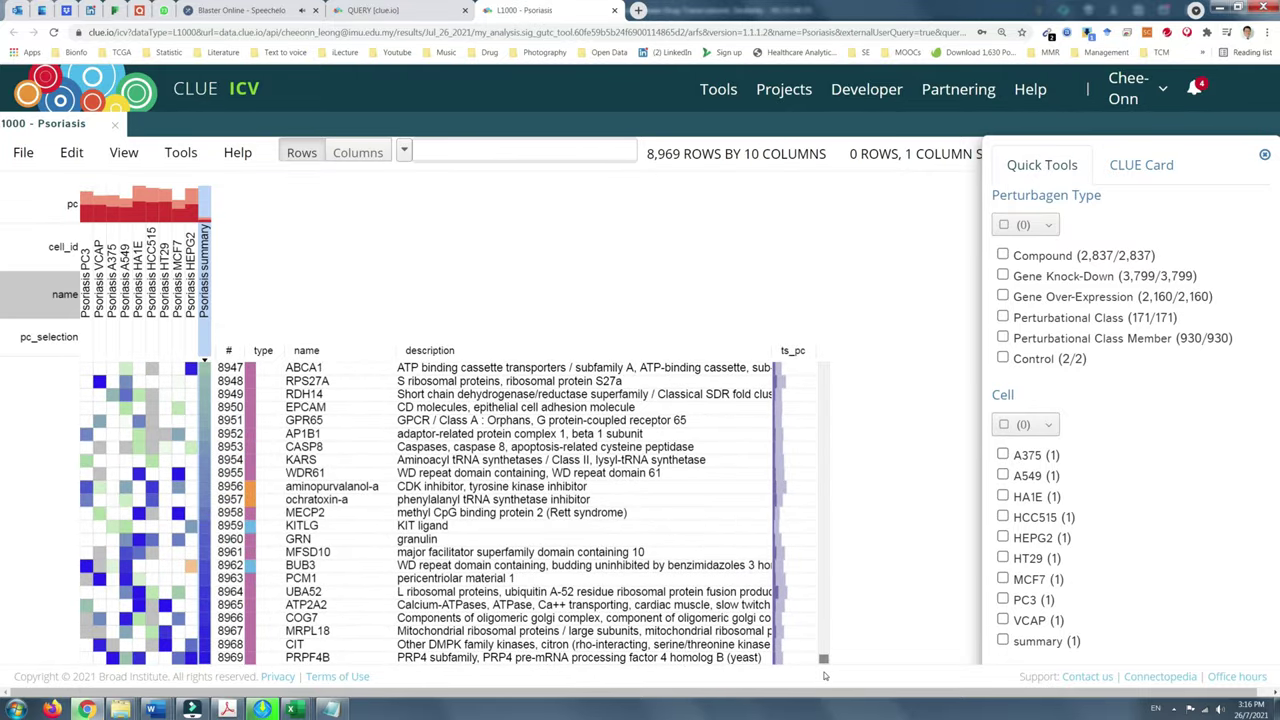
drag(825, 662, 828, 366)
Filter to Compound perturbagens, sort by most negative Psoriasis summary score, and highlight lestaurtinib
click(1001, 256)
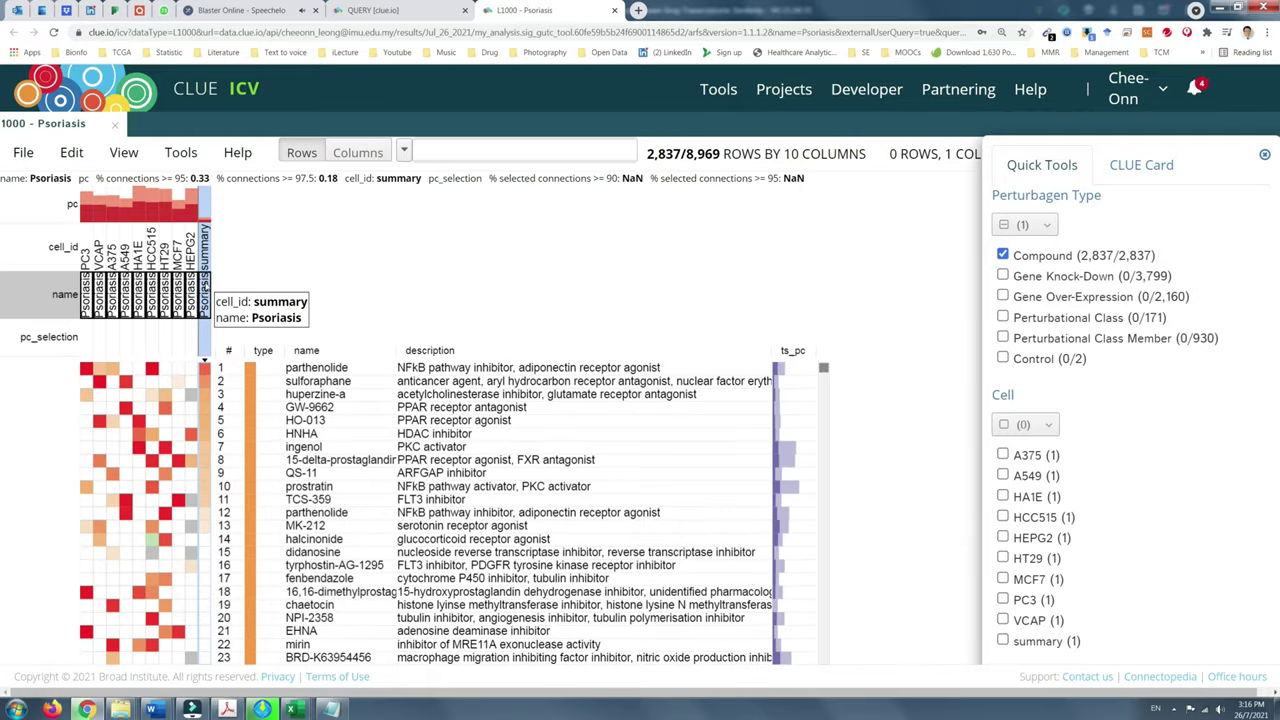
click(205, 290)
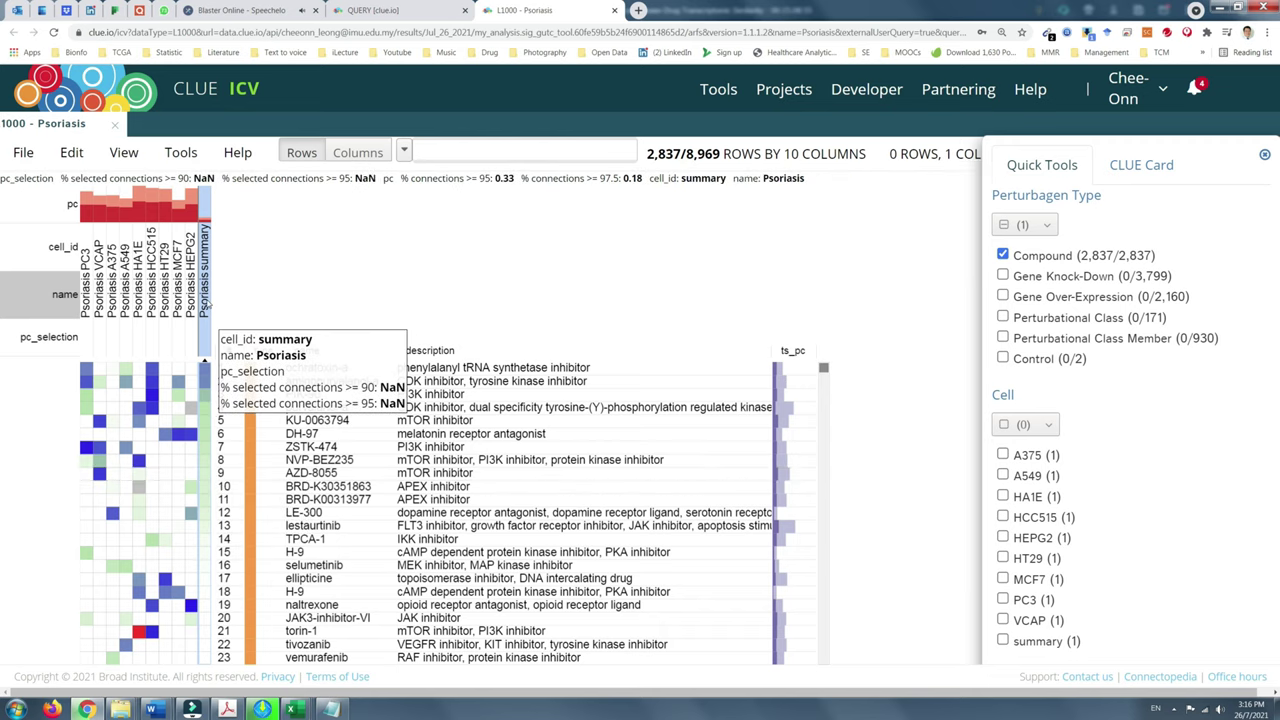
click(205, 302)
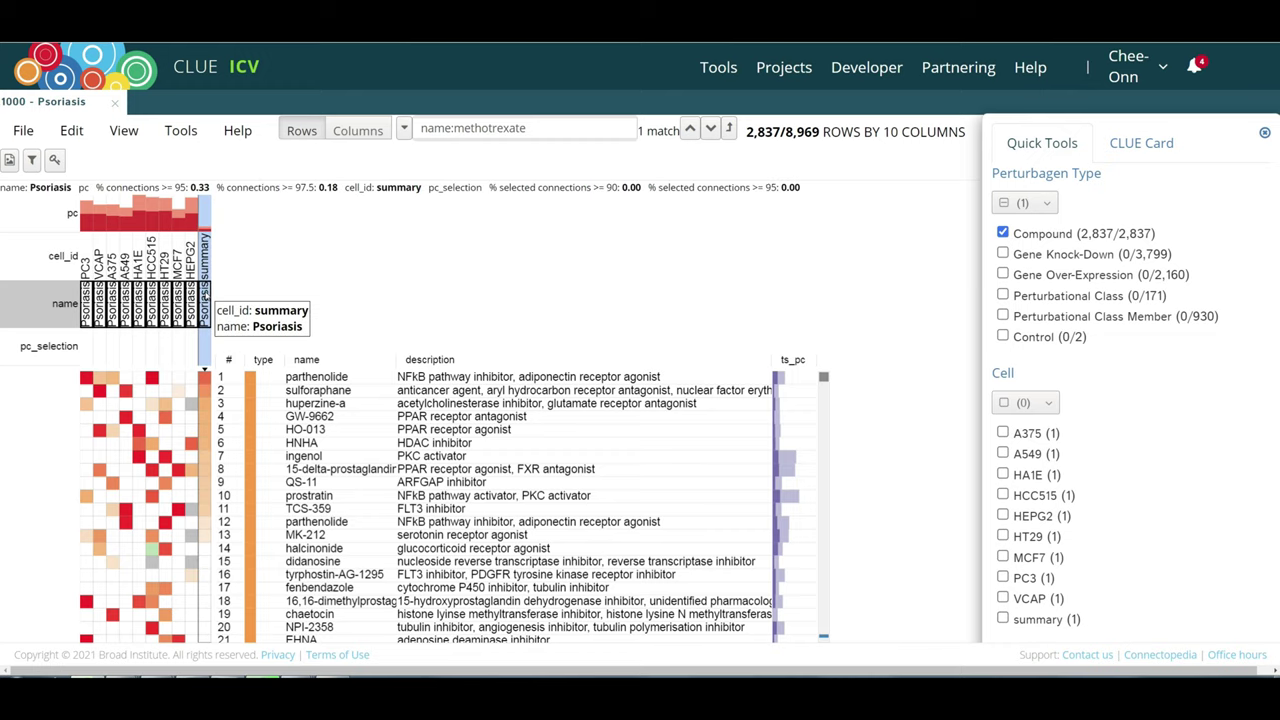
click(204, 290)
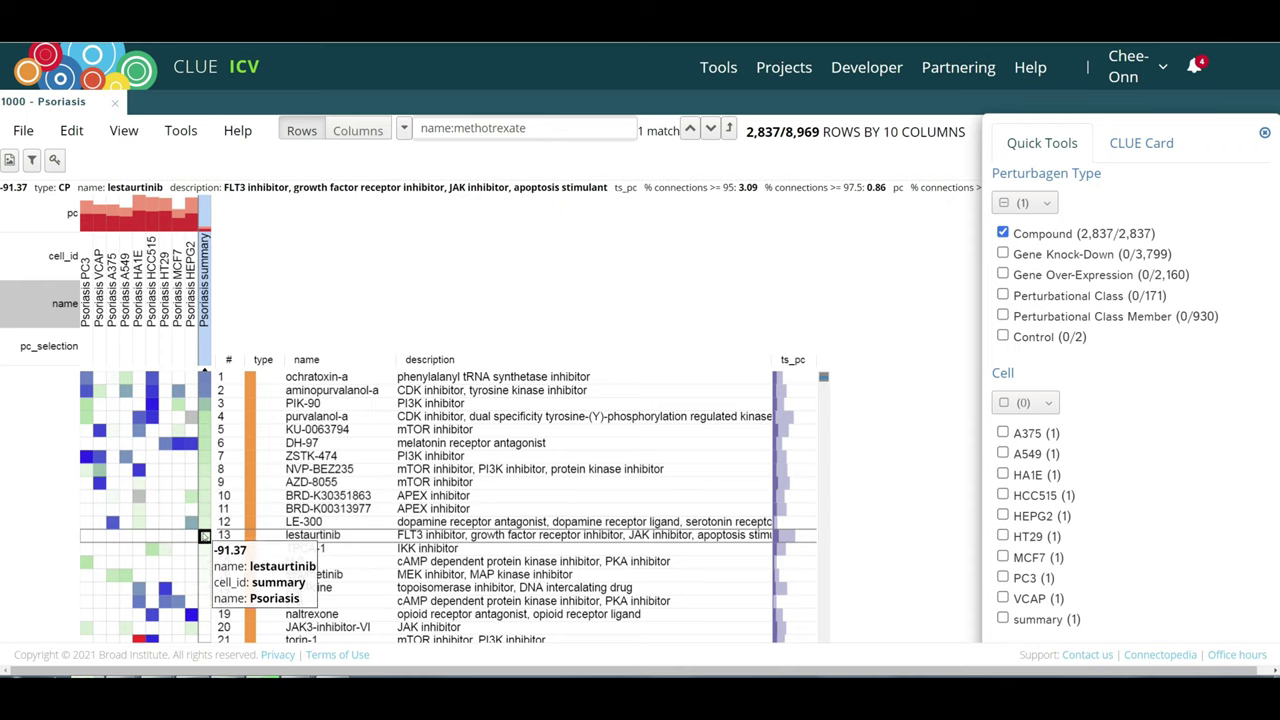
click(303, 540)
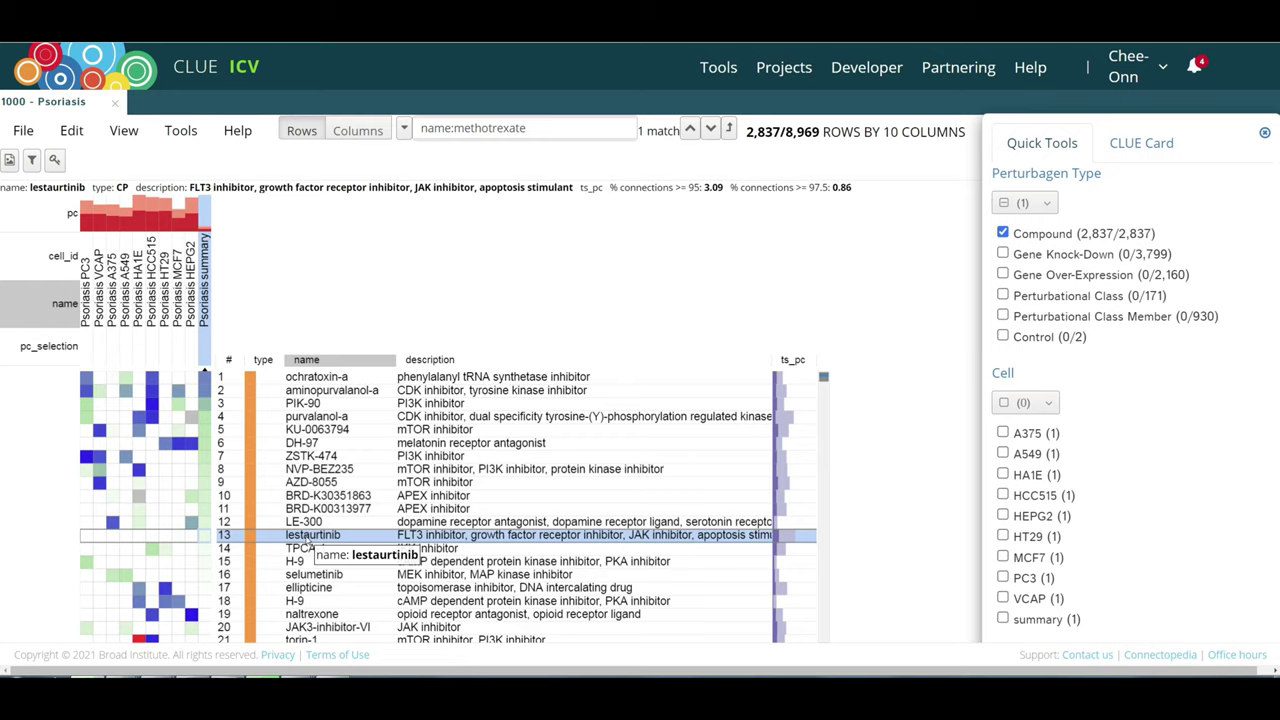